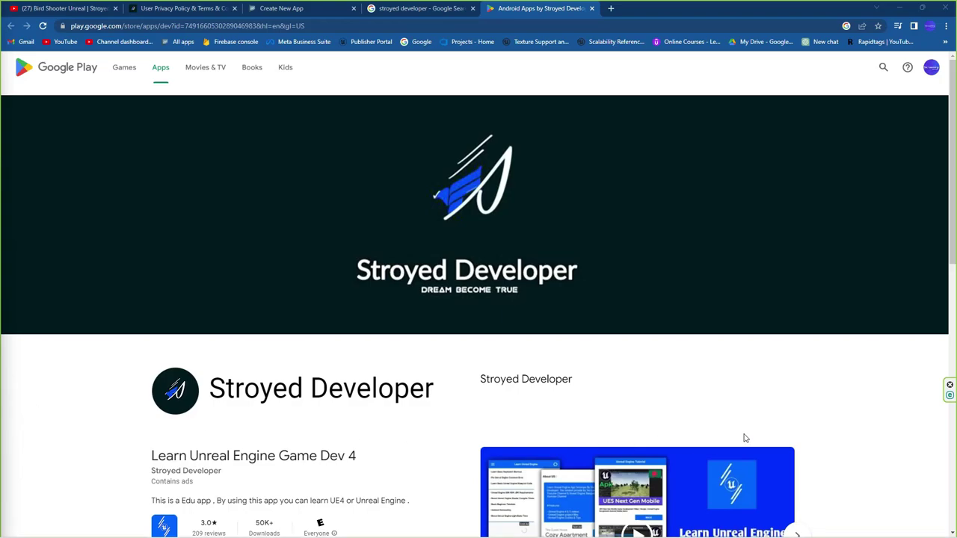
Step: Look through the Stroyed Developer page on Google Play, including its featured app and list of published apps
{"action": "scroll", "coordinate": [733, 397], "scroll_direction": "down", "scroll_amount": 2}
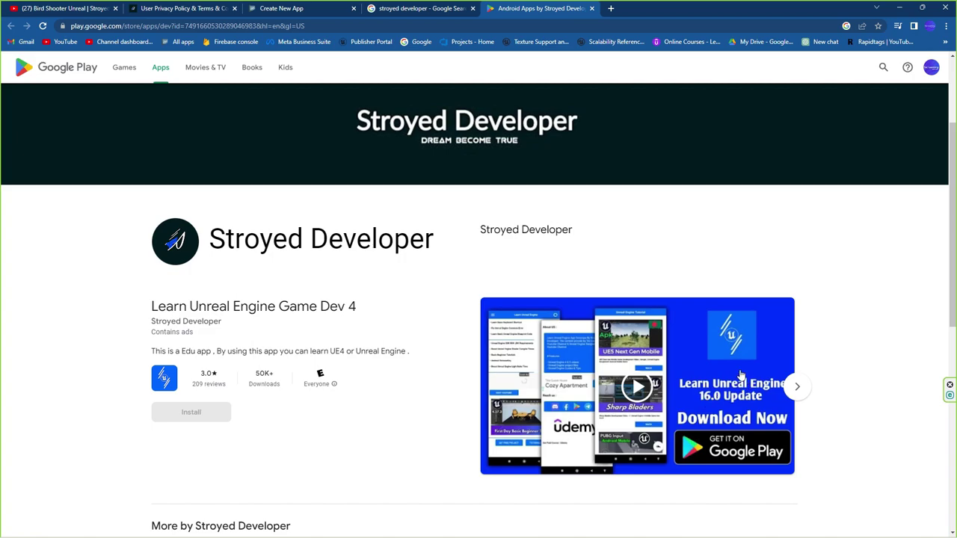
{"action": "scroll", "coordinate": [733, 369], "scroll_direction": "down", "scroll_amount": 2}
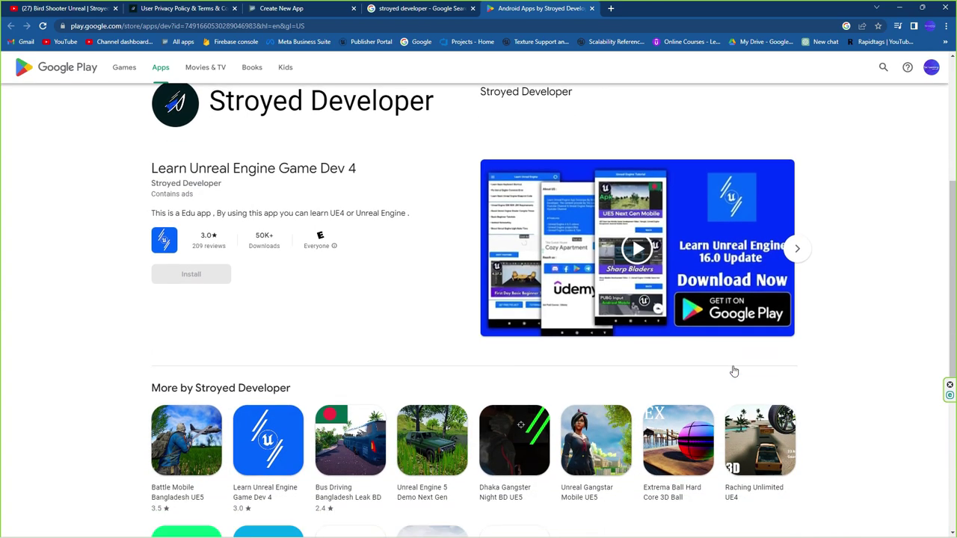
{"action": "scroll", "coordinate": [732, 367], "scroll_direction": "down", "scroll_amount": 1}
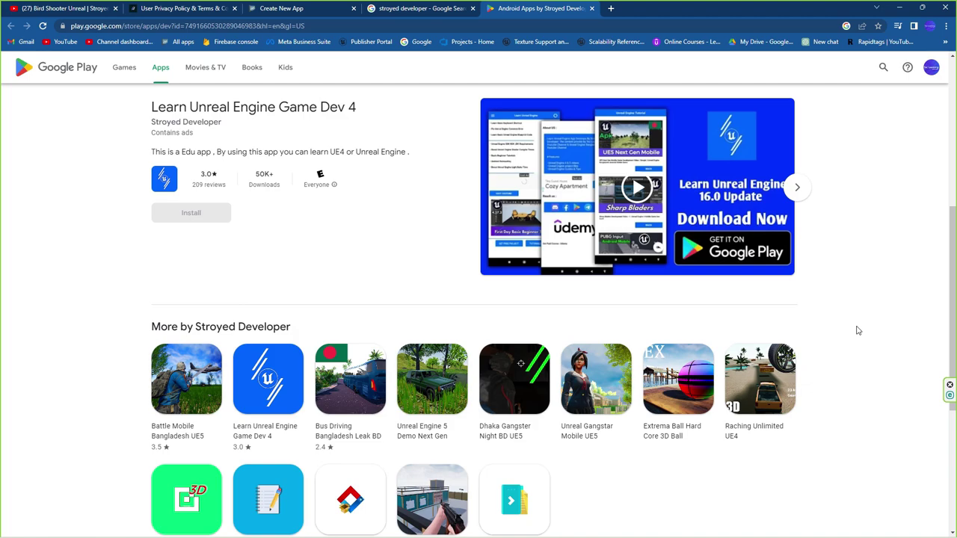
{"action": "scroll", "coordinate": [868, 325], "scroll_direction": "up", "scroll_amount": 3}
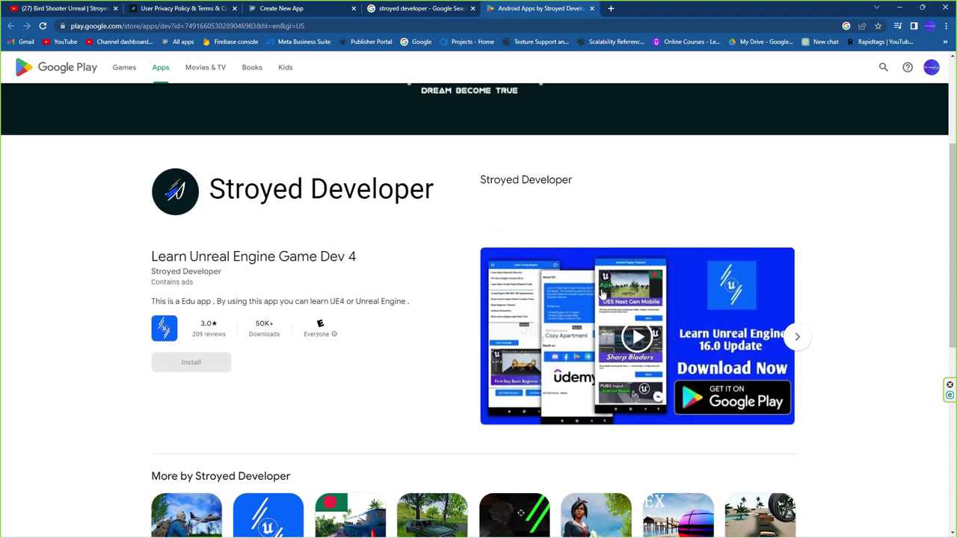
{"action": "scroll", "coordinate": [887, 320], "scroll_direction": "down", "scroll_amount": 6}
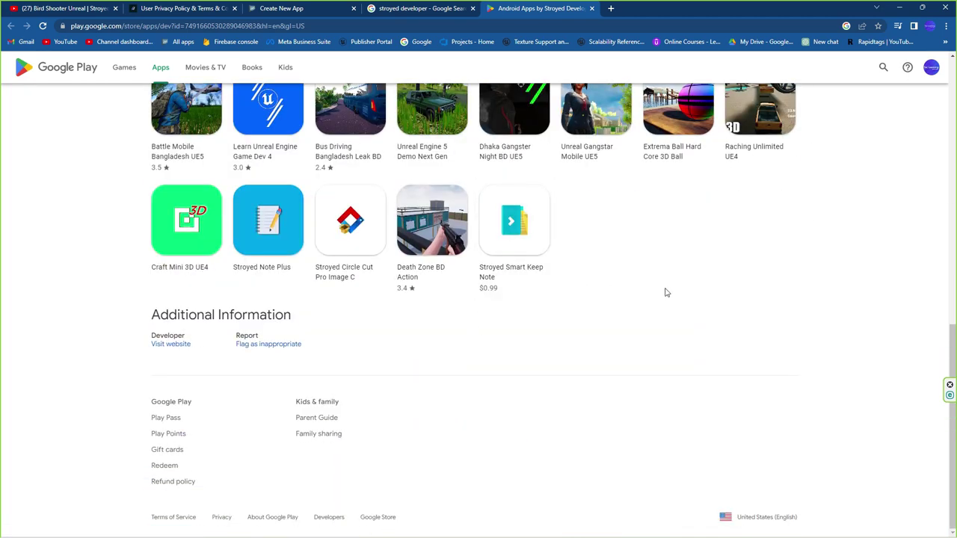
{"action": "scroll", "coordinate": [491, 278], "scroll_direction": "up", "scroll_amount": 2}
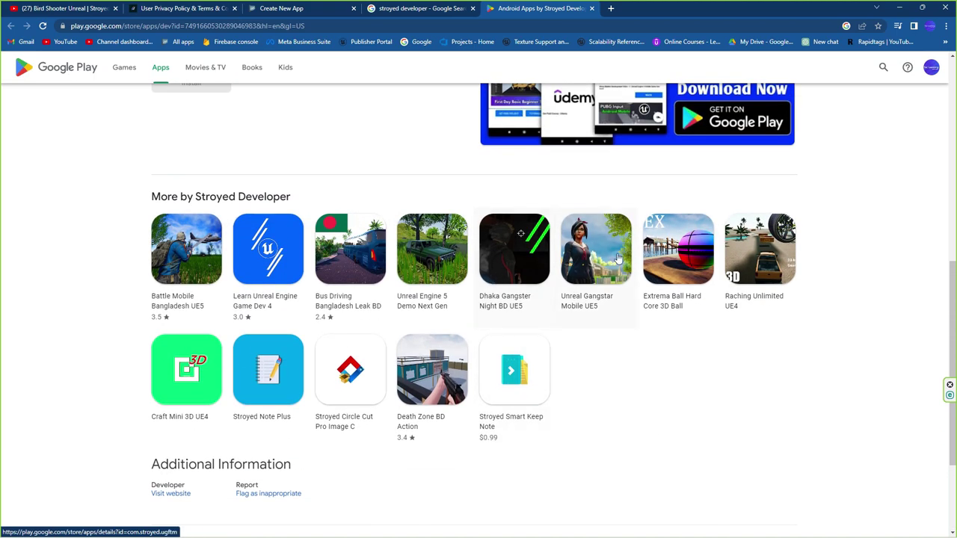
{"action": "scroll", "coordinate": [230, 279], "scroll_direction": "up", "scroll_amount": 6}
{"action": "scroll", "coordinate": [543, 404], "scroll_direction": "down", "scroll_amount": 4}
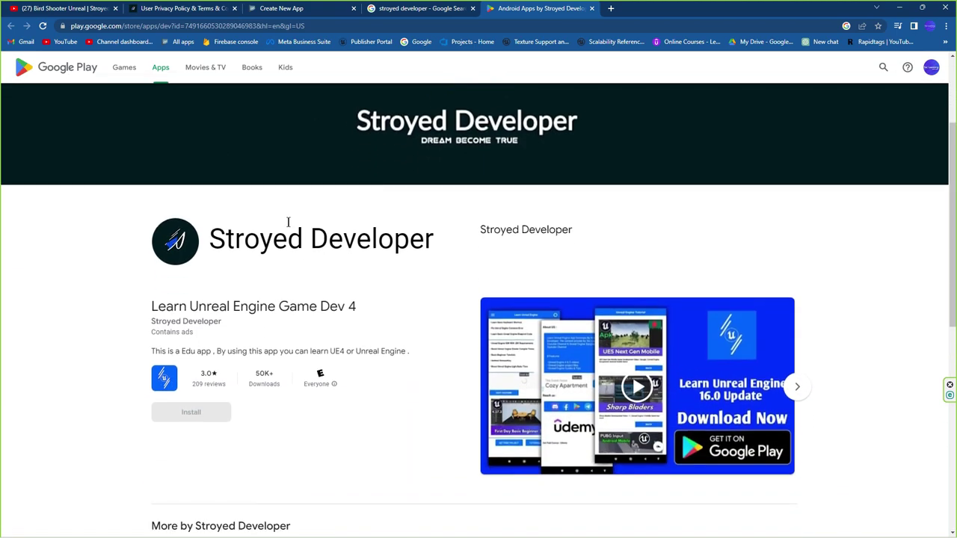
{"action": "scroll", "coordinate": [543, 404], "scroll_direction": "down", "scroll_amount": 2}
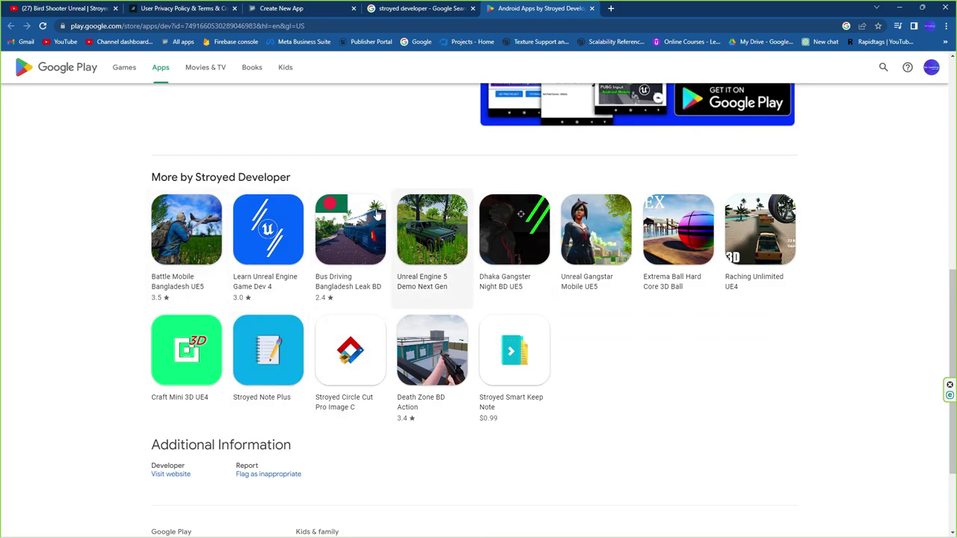
Step: Switch to the Unreal Editor, open the project settings and enable the GooglePAD plugin
{"action": "left_click", "coordinate": [898, 7]}
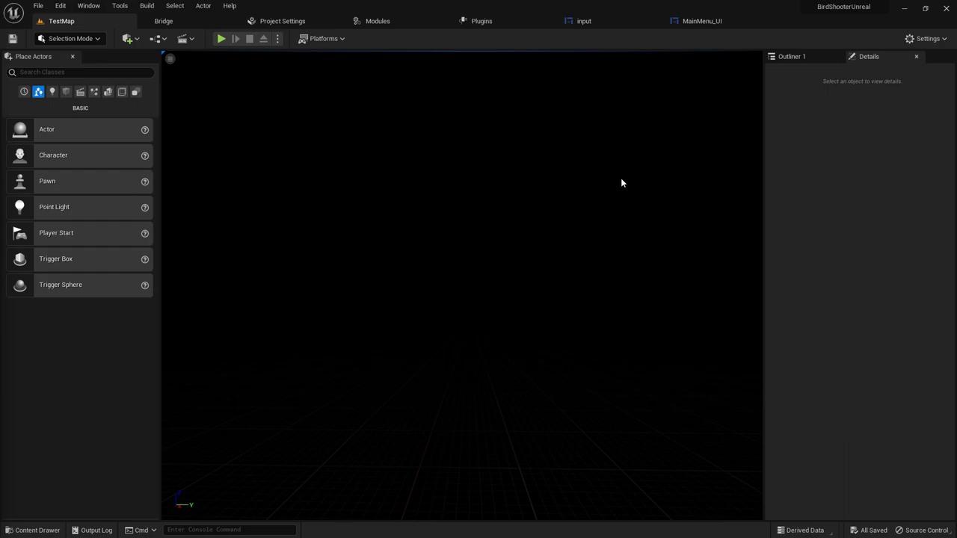
{"action": "left_click", "coordinate": [60, 6]}
{"action": "left_click", "coordinate": [97, 154]}
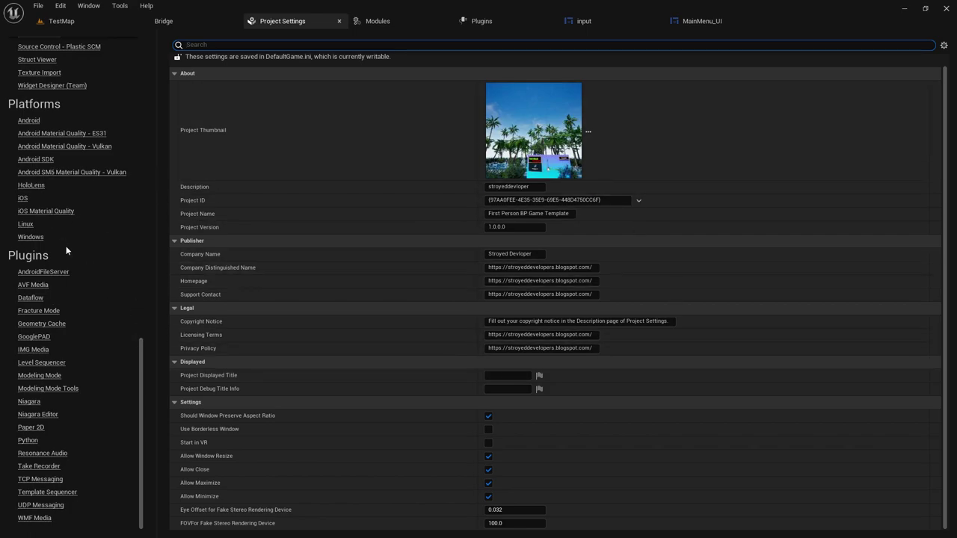
{"action": "left_click", "coordinate": [34, 337]}
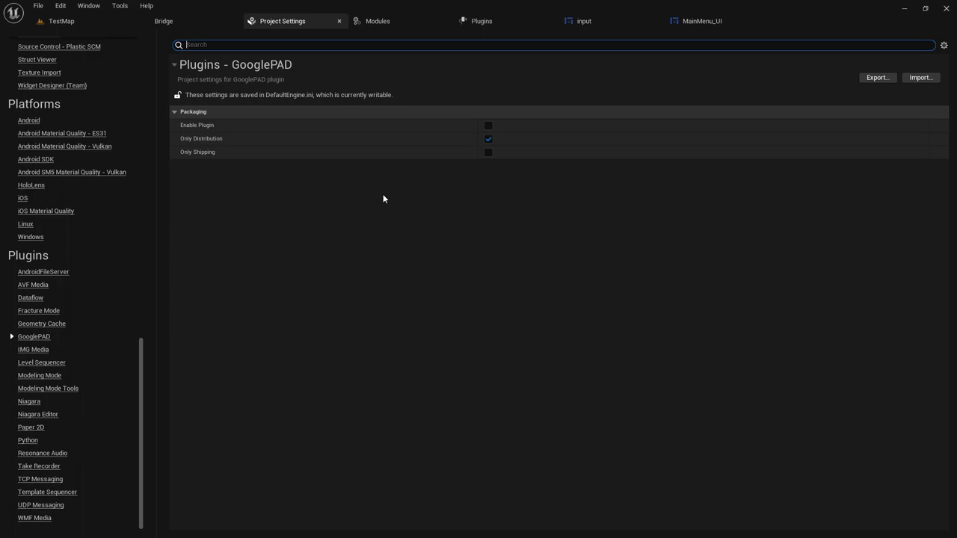
{"action": "left_click", "coordinate": [490, 126]}
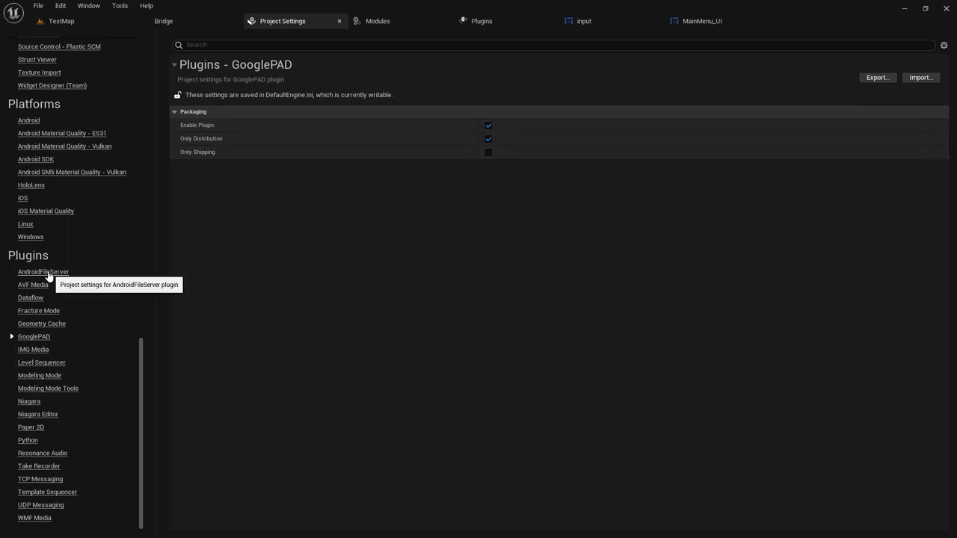
Step: In the project's Packaging settings, delete the empty Index [3] entry from the list of maps to include in a packaged build
{"action": "left_click_drag", "start_coordinate": [138, 374], "coordinate": [133, 71]}
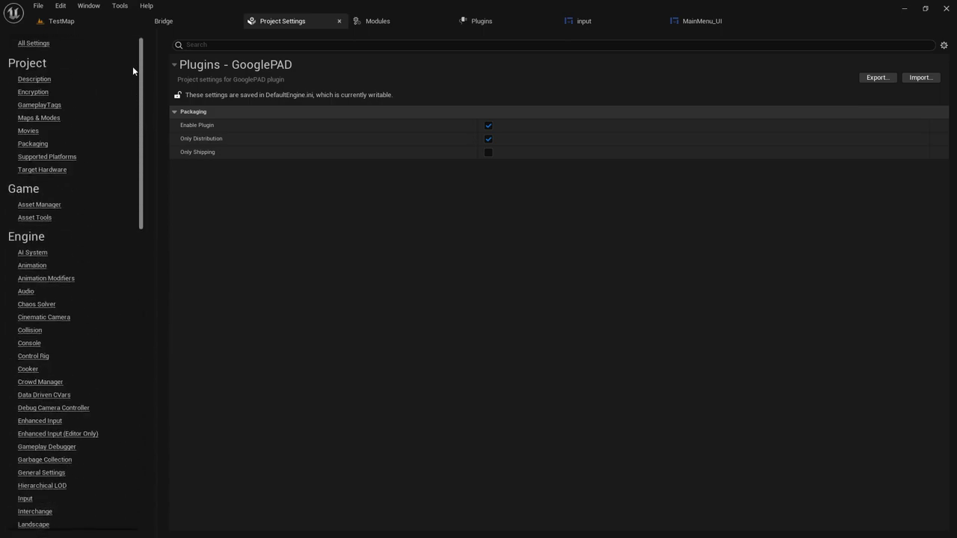
{"action": "left_click", "coordinate": [33, 143]}
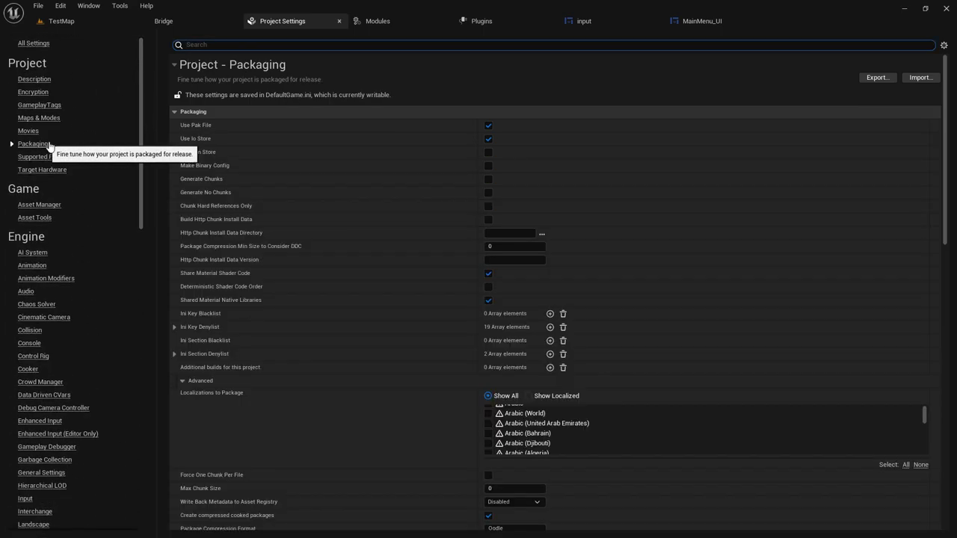
{"action": "left_click_drag", "start_coordinate": [942, 119], "coordinate": [931, 263]}
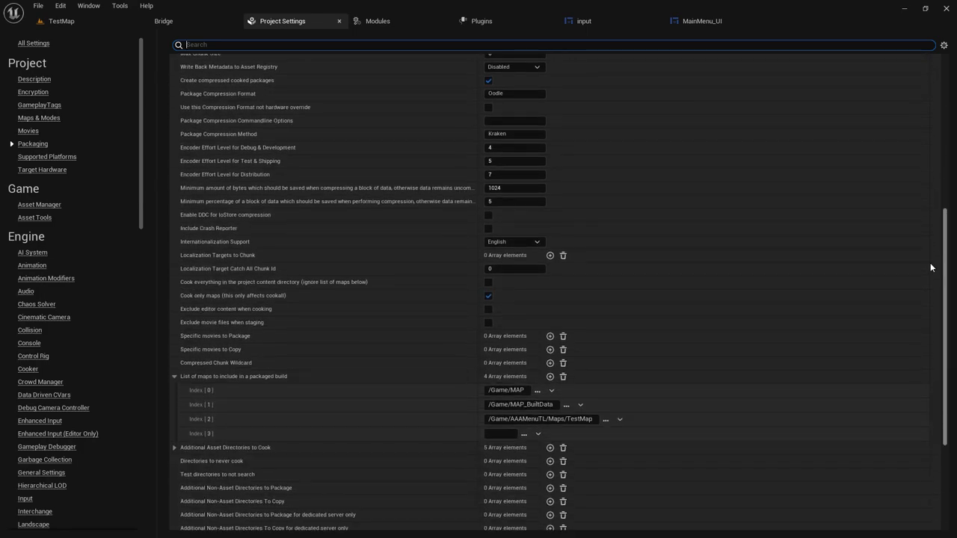
{"action": "left_click", "coordinate": [523, 432]}
{"action": "key", "text": "Escape"}
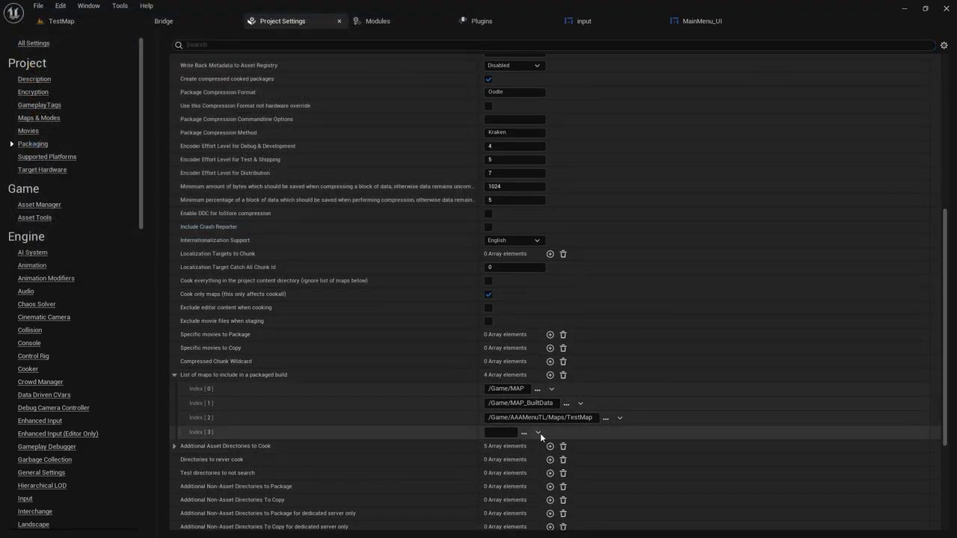
{"action": "left_click", "coordinate": [539, 433]}
{"action": "left_click", "coordinate": [554, 456]}
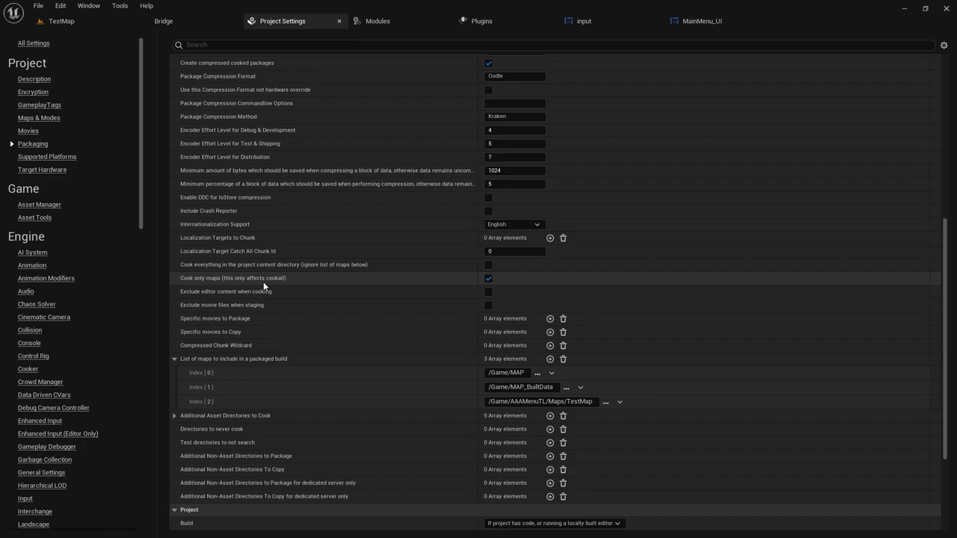
Step: Enable Include prerequisites installer in the Packaging settings
{"action": "scroll", "coordinate": [516, 278], "scroll_direction": "up", "scroll_amount": 10}
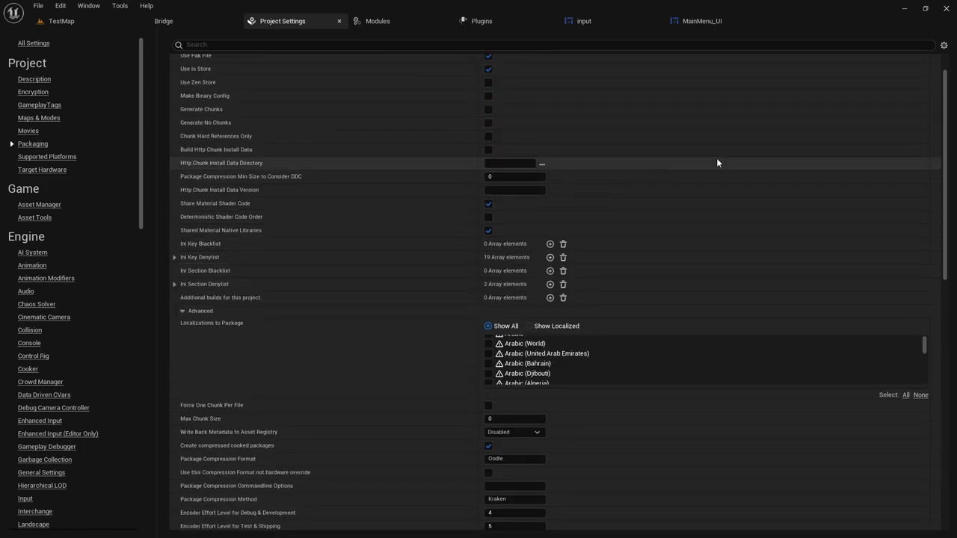
{"action": "left_click_drag", "start_coordinate": [948, 118], "coordinate": [948, 448]}
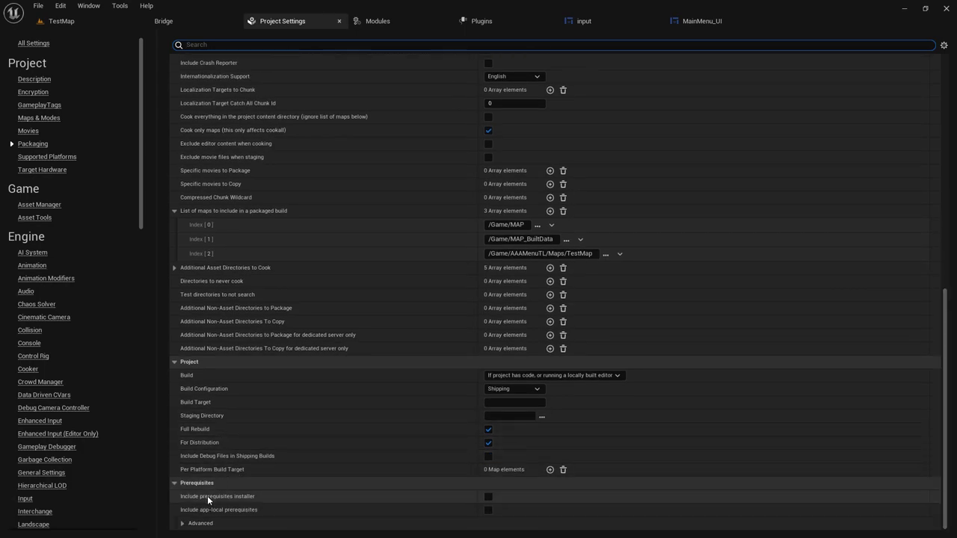
{"action": "left_click", "coordinate": [489, 497]}
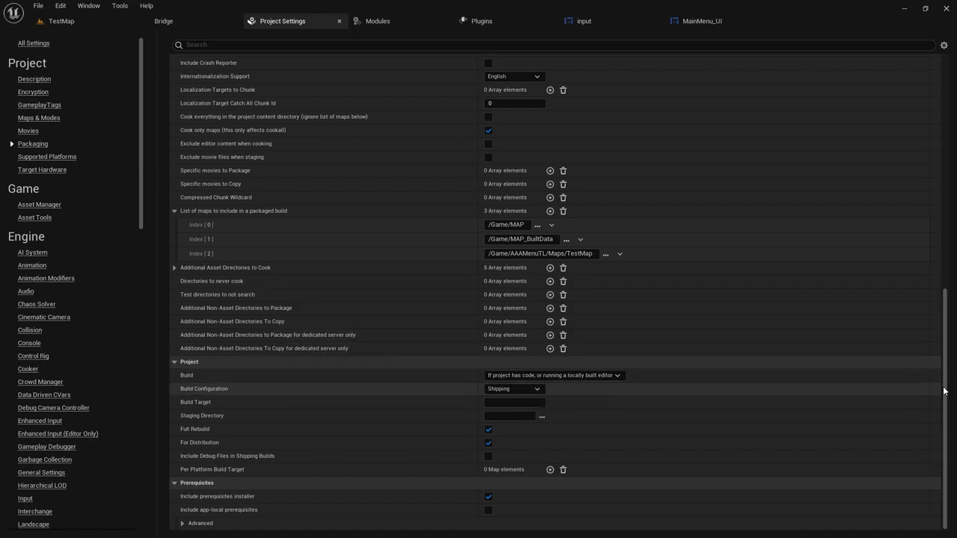
Step: In the Android platform settings, check the icon dimensions and replace the XHDPI icon with image 96 from the Videos folder
{"action": "left_click_drag", "start_coordinate": [946, 374], "coordinate": [924, 103]}
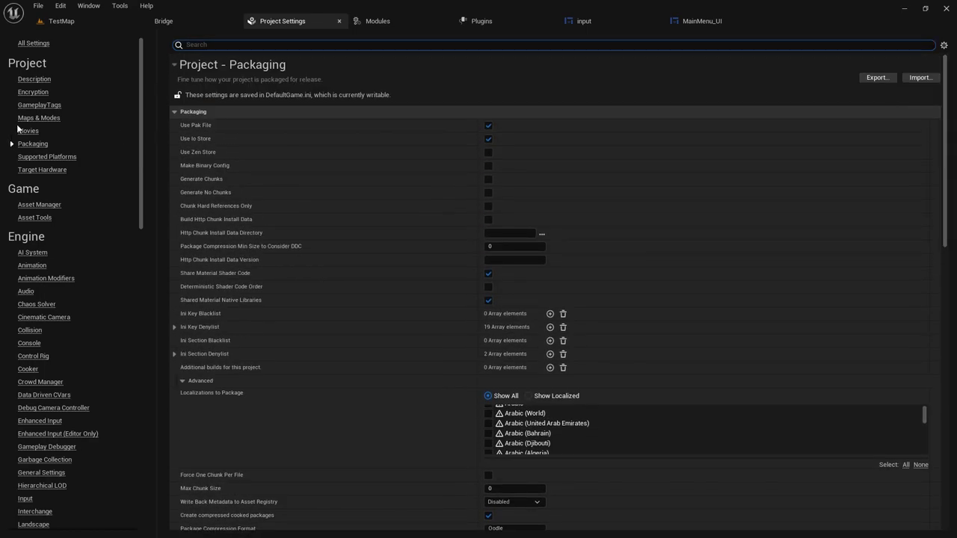
{"action": "left_click_drag", "start_coordinate": [142, 187], "coordinate": [133, 353]}
{"action": "scroll", "coordinate": [134, 357], "scroll_direction": "down", "scroll_amount": 5}
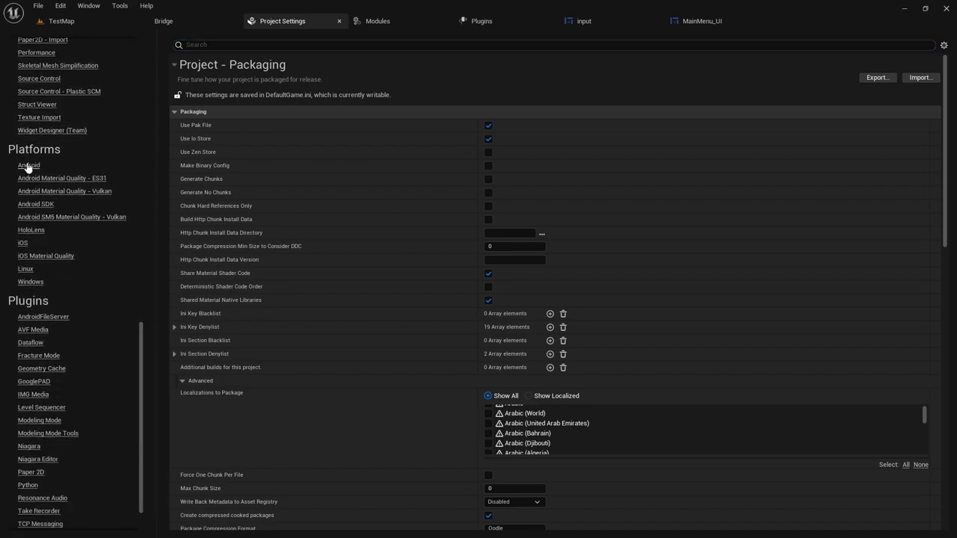
{"action": "left_click", "coordinate": [28, 166]}
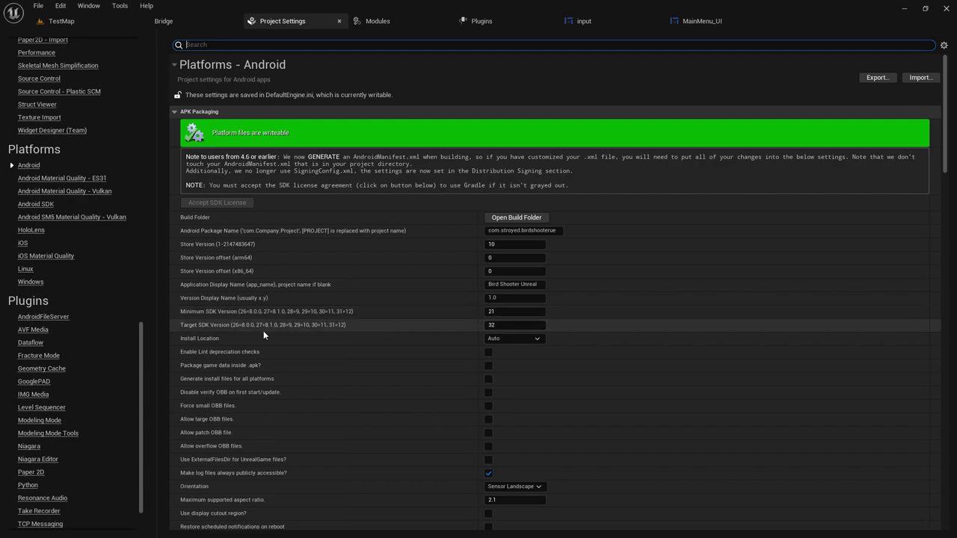
{"action": "scroll", "coordinate": [499, 341], "scroll_direction": "down", "scroll_amount": 10}
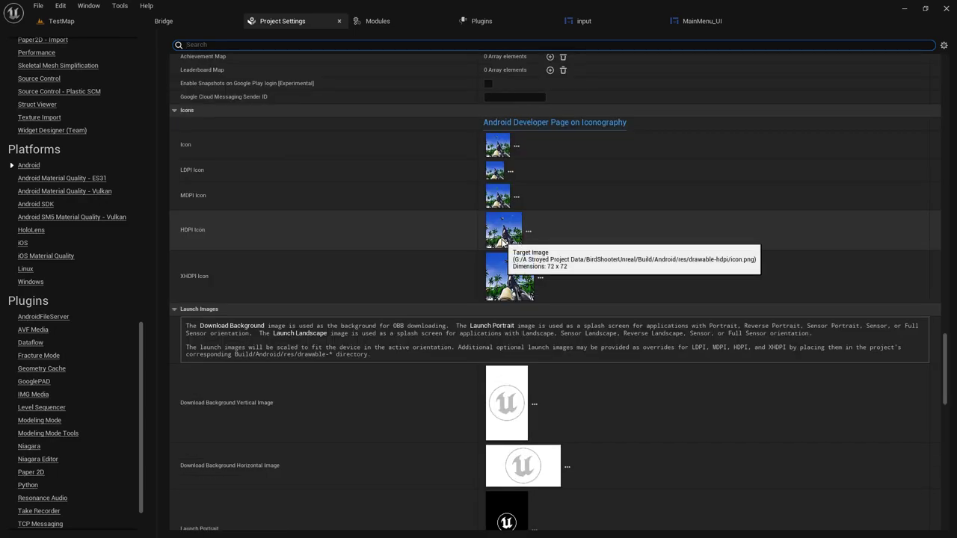
{"action": "mouse_move", "coordinate": [494, 173]}
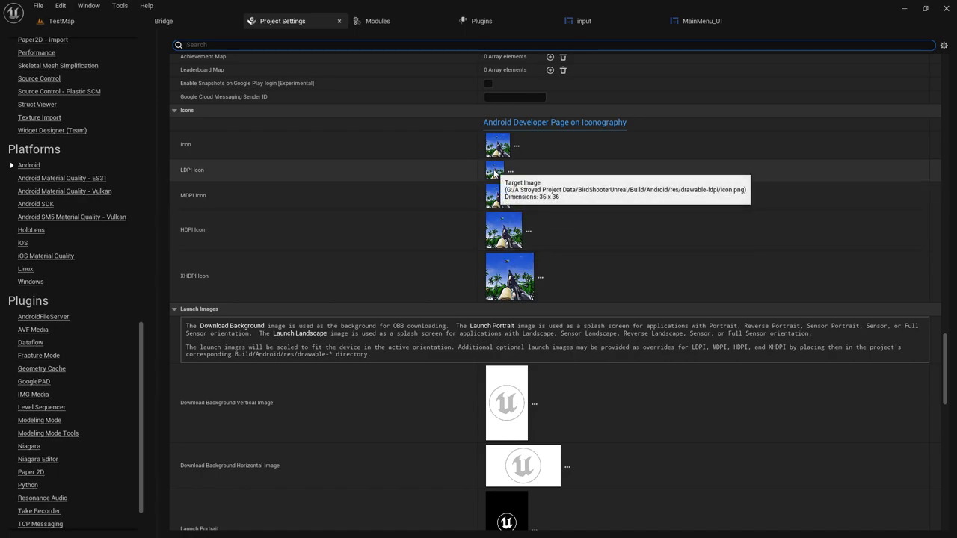
{"action": "mouse_move", "coordinate": [495, 155]}
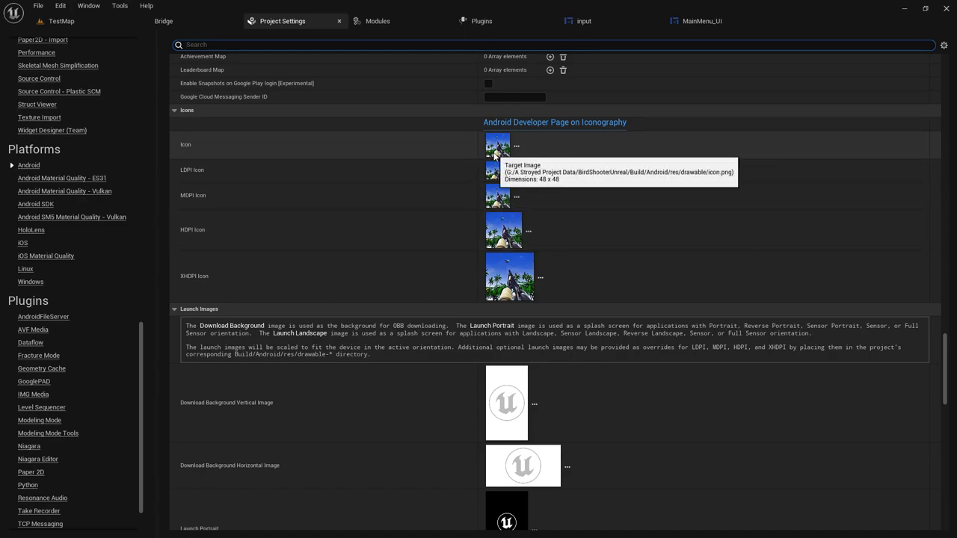
{"action": "left_click", "coordinate": [540, 278]}
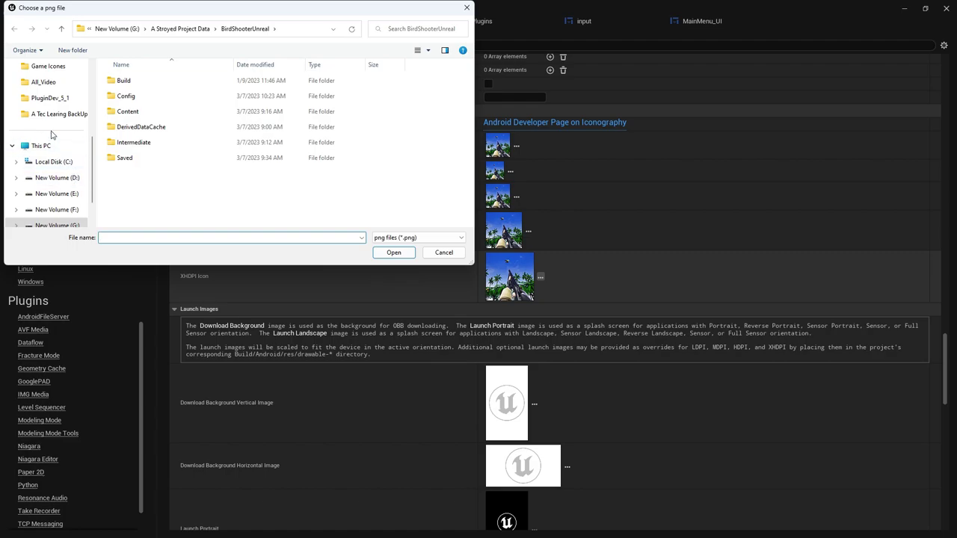
{"action": "scroll", "coordinate": [41, 120], "scroll_direction": "up", "scroll_amount": 2}
{"action": "left_click", "coordinate": [38, 97]}
{"action": "left_click", "coordinate": [258, 83]}
{"action": "left_click", "coordinate": [394, 252]}
Step: Replace the Android HDPI icon with image 72 from the Videos folder
{"action": "left_click", "coordinate": [527, 232]}
{"action": "scroll", "coordinate": [34, 135], "scroll_direction": "up", "scroll_amount": 2}
{"action": "left_click", "coordinate": [39, 67]}
{"action": "left_click", "coordinate": [41, 82]}
{"action": "left_click", "coordinate": [205, 77]}
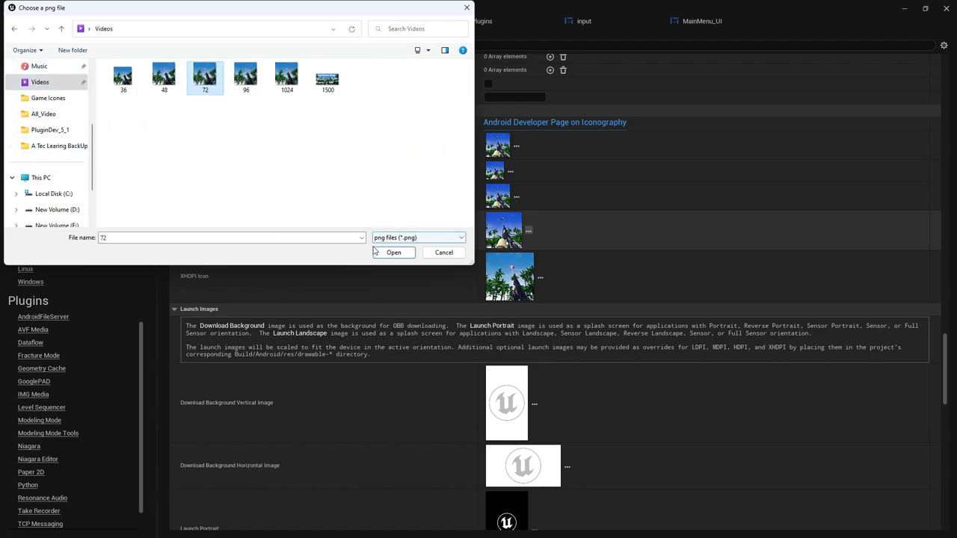
{"action": "left_click", "coordinate": [376, 252]}
Step: Replace the Android MDPI icon with image 48 from the Videos folder
{"action": "left_click", "coordinate": [516, 195]}
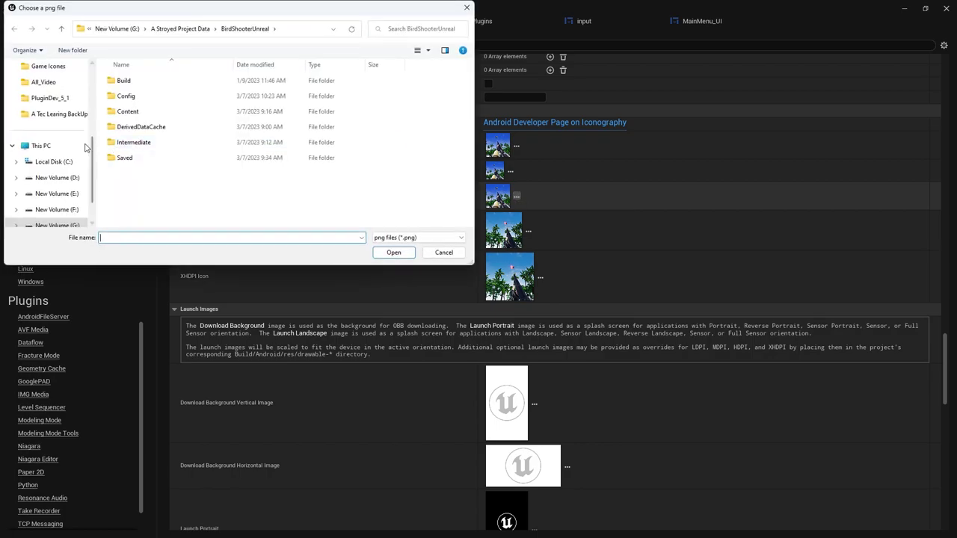
{"action": "scroll", "coordinate": [45, 149], "scroll_direction": "up", "scroll_amount": 3}
{"action": "left_click", "coordinate": [39, 114]}
{"action": "left_click", "coordinate": [165, 77]}
{"action": "left_click", "coordinate": [394, 252]}
Step: Replace the Android LDPI icon with image 36 from the Videos folder
{"action": "left_click", "coordinate": [510, 171]}
{"action": "scroll", "coordinate": [56, 168], "scroll_direction": "up", "scroll_amount": 3}
{"action": "left_click", "coordinate": [40, 129]}
{"action": "left_click", "coordinate": [122, 77]}
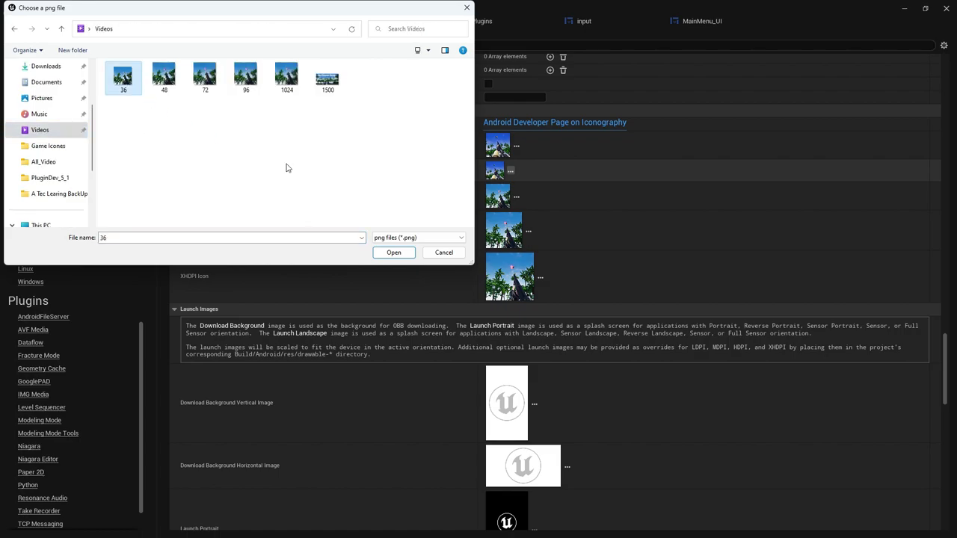
{"action": "left_click", "coordinate": [393, 252]}
Step: Replace the default Android icon, above the LDPI one, with image 48 from the Videos folder
{"action": "scroll", "coordinate": [45, 165], "scroll_direction": "up", "scroll_amount": 2}
{"action": "left_click", "coordinate": [40, 113]}
{"action": "left_click", "coordinate": [163, 90]}
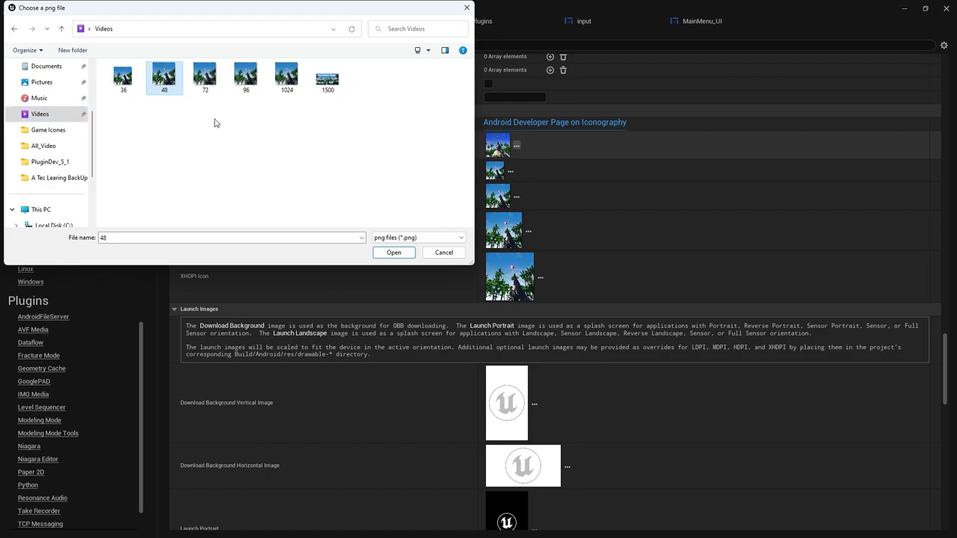
{"action": "left_click", "coordinate": [393, 252]}
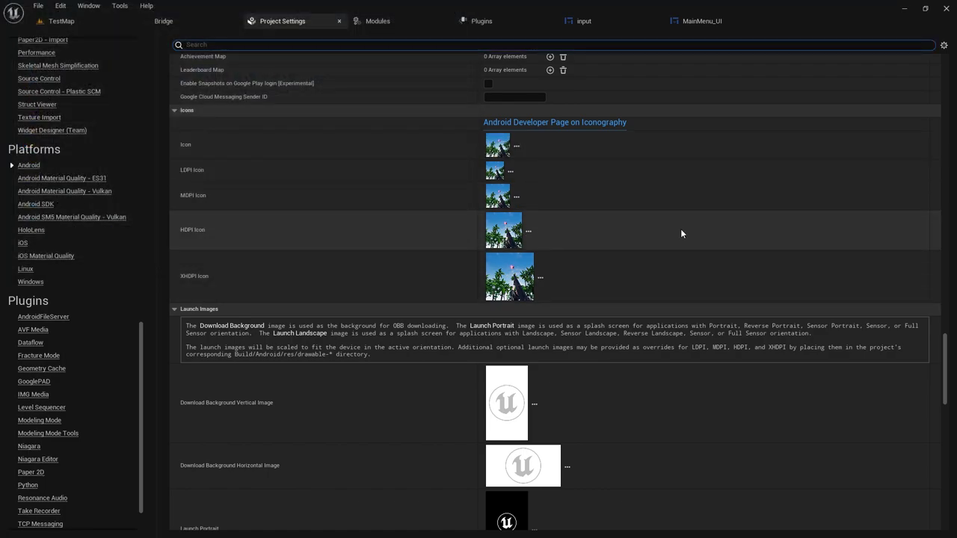
Step: Review the final lines of the Android packaging output log to check the build result
{"action": "left_click_drag", "start_coordinate": [141, 332], "coordinate": [140, 365]}
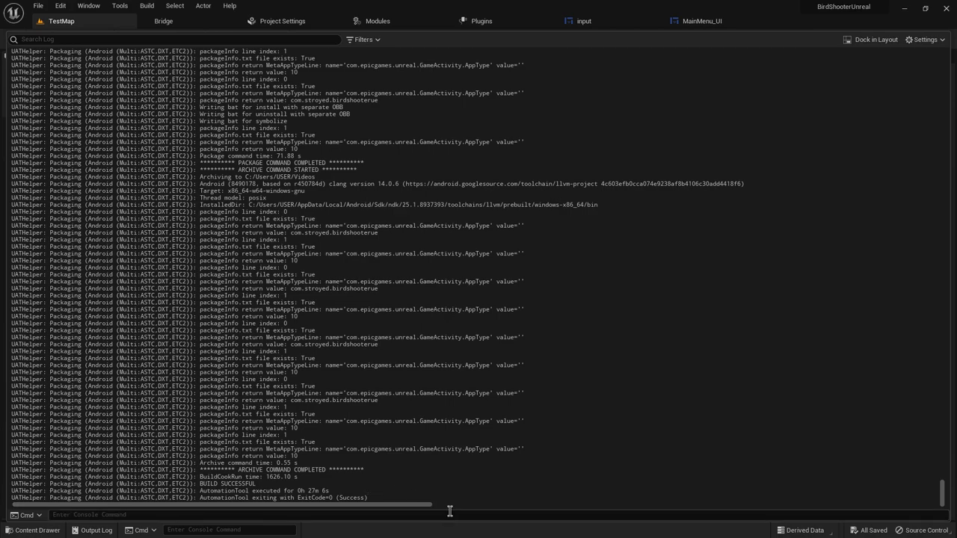
{"action": "left_click_drag", "start_coordinate": [329, 492], "coordinate": [320, 491]}
{"action": "left_click", "coordinate": [428, 489]}
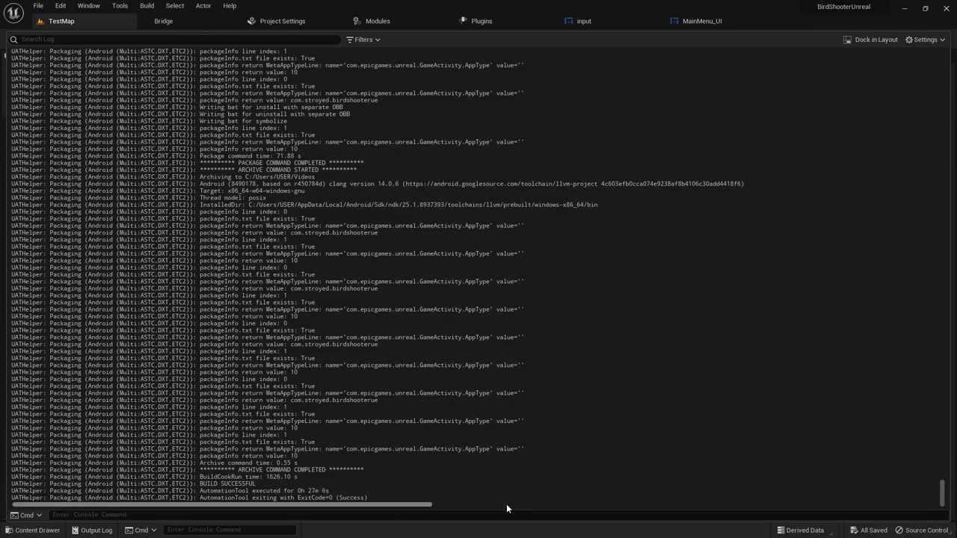
Step: Switch to File Explorer and check the packaged .aab, .obb and install files in the Videos folder's Android_Multi directory
{"action": "key", "text": "super"}
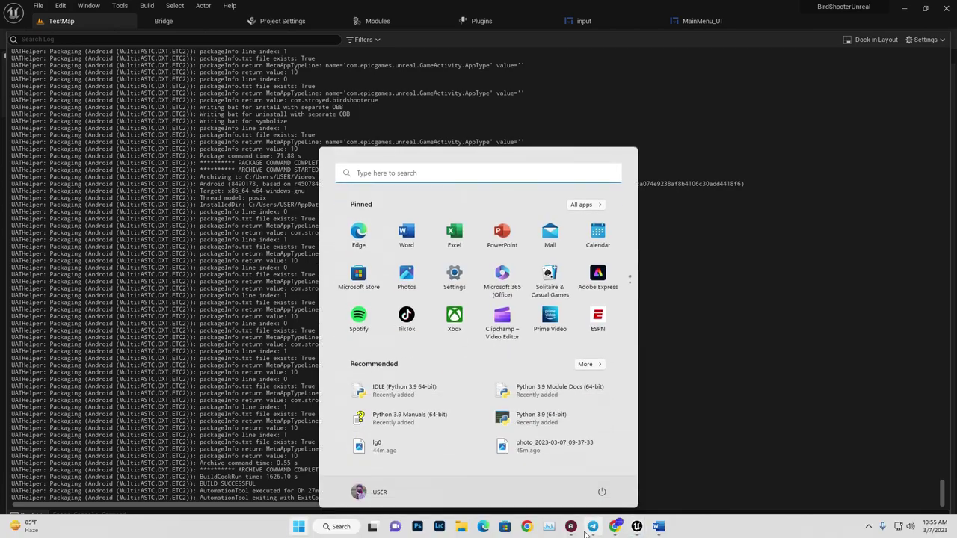
{"action": "left_click", "coordinate": [486, 524]}
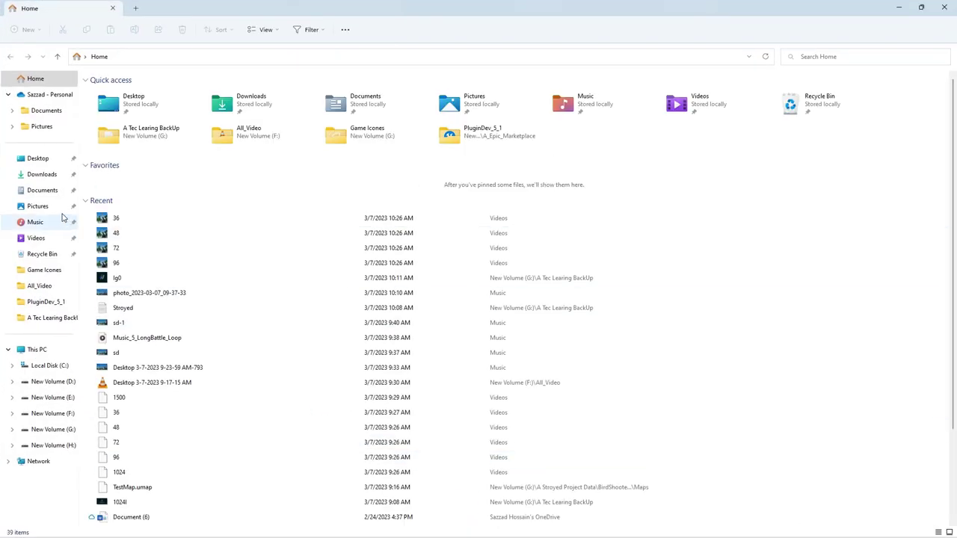
{"action": "left_click", "coordinate": [54, 222]}
{"action": "left_click", "coordinate": [45, 238]}
{"action": "double_click", "coordinate": [120, 112]}
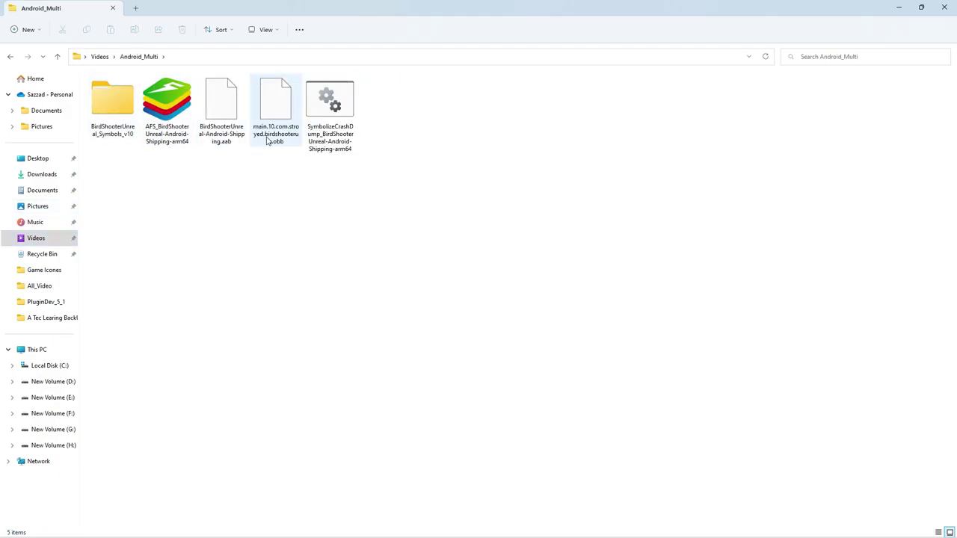
{"action": "left_click", "coordinate": [268, 139]}
{"action": "left_click", "coordinate": [229, 130]}
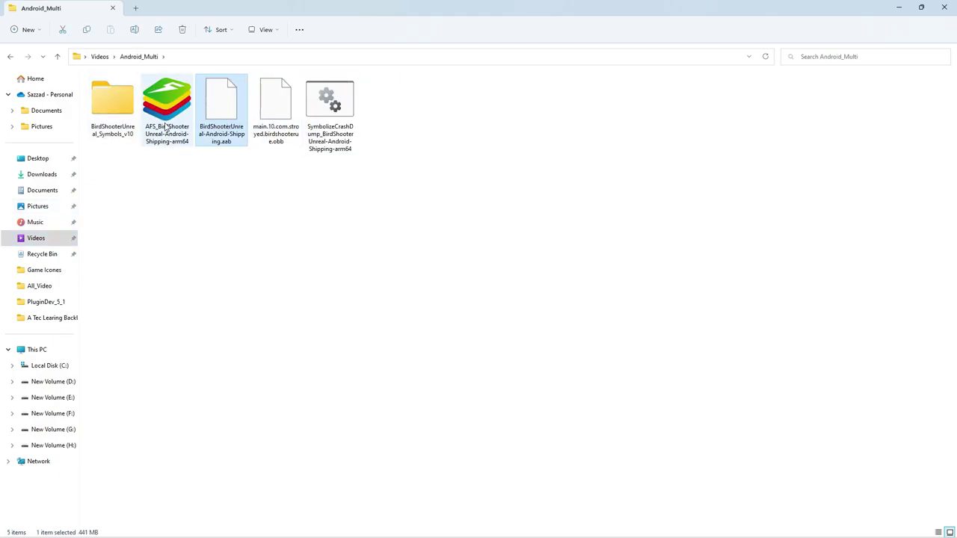
{"action": "left_click", "coordinate": [169, 125]}
Step: Look through the BirdShooterUnreal_Symbols_v10 folder and its BirdShooterUnreal-arm64 subfolder, and return to Android_Multi
{"action": "double_click", "coordinate": [125, 118]}
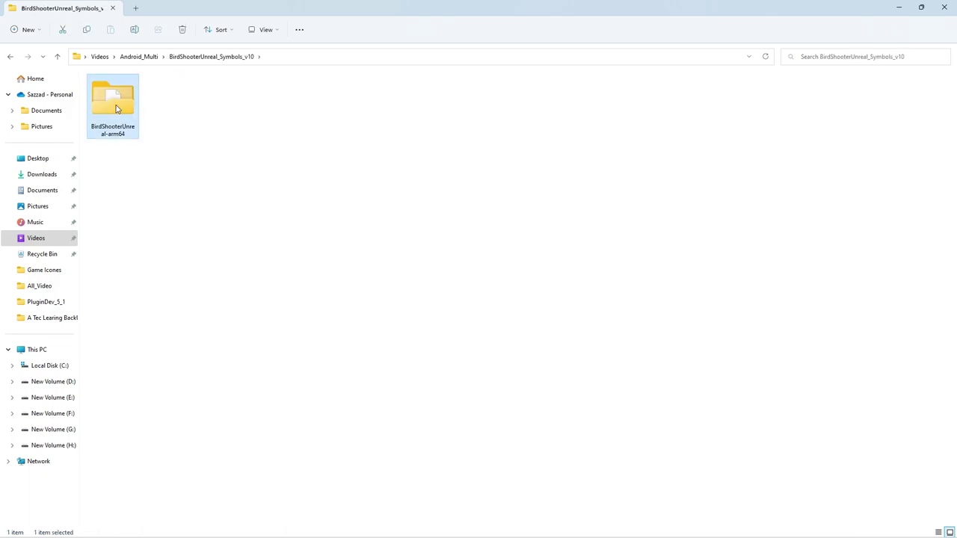
{"action": "double_click", "coordinate": [120, 109]}
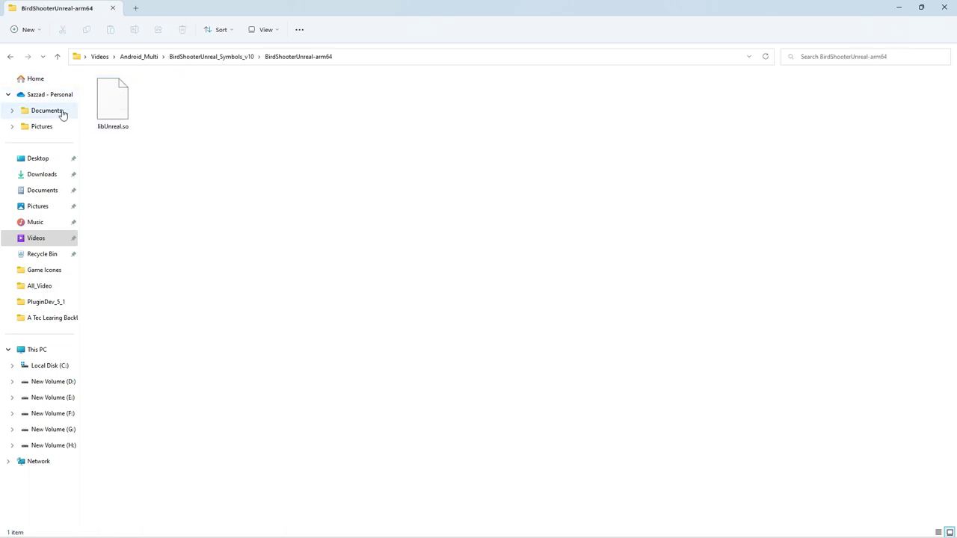
{"action": "left_click", "coordinate": [10, 56]}
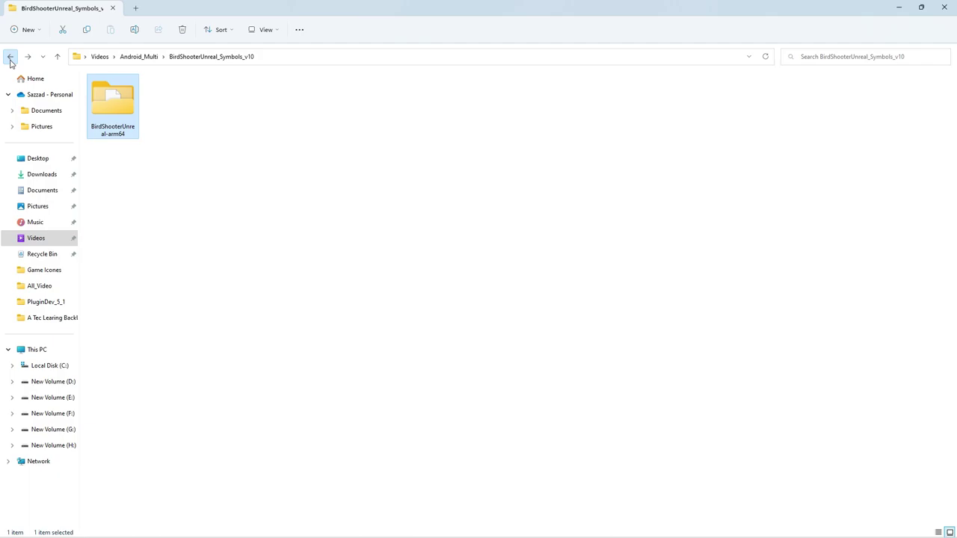
{"action": "left_click", "coordinate": [9, 56]}
{"action": "left_click", "coordinate": [339, 134]}
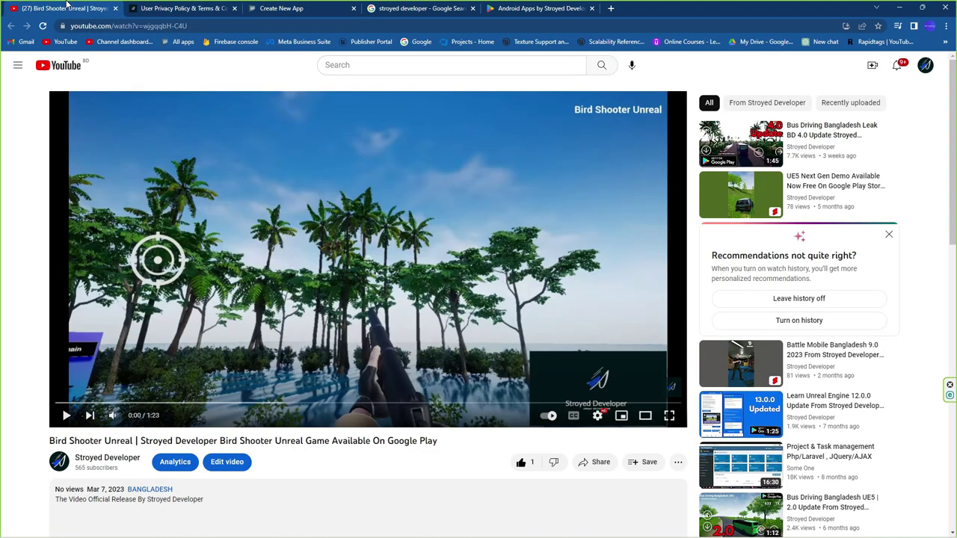
Step: Review the Bird Shooter Unreal trailer page and its description on YouTube in Chrome
{"action": "scroll", "coordinate": [473, 298], "scroll_direction": "down", "scroll_amount": 2}
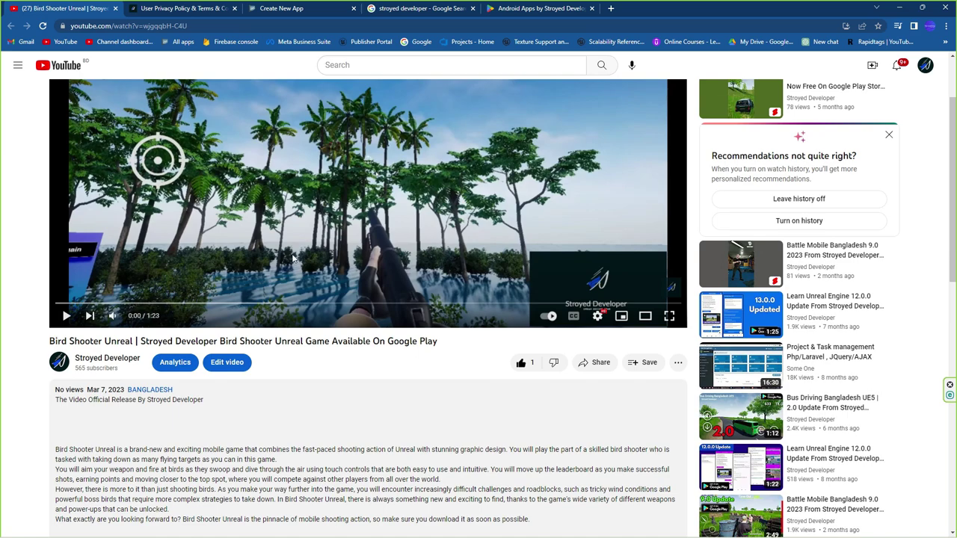
{"action": "left_click", "coordinate": [137, 6]}
{"action": "key", "text": "ctrl+shift+Tab"}
{"action": "scroll", "coordinate": [441, 240], "scroll_direction": "up", "scroll_amount": 1}
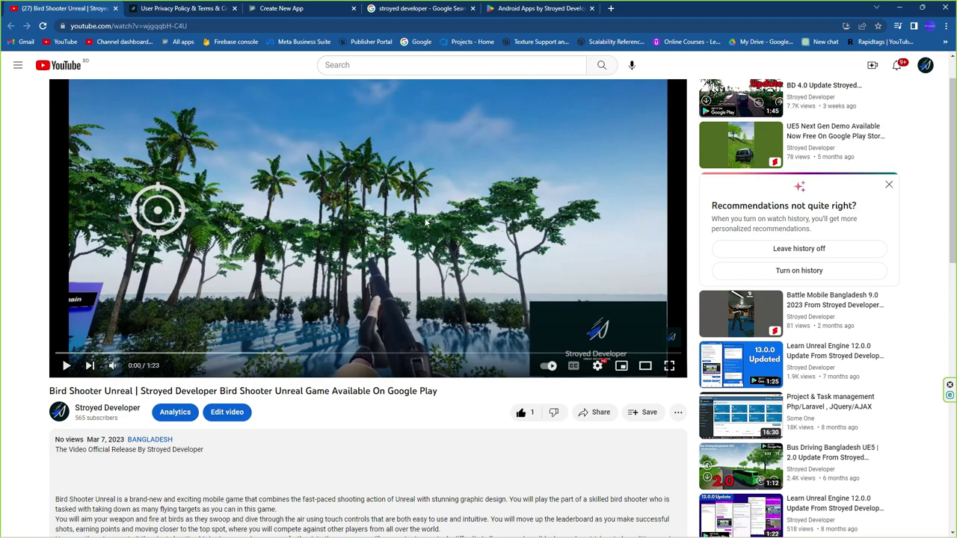
Step: Read through the Bird Shooter Unreal privacy policy and terms post on the blog, from the title to the contact links
{"action": "left_click", "coordinate": [217, 7]}
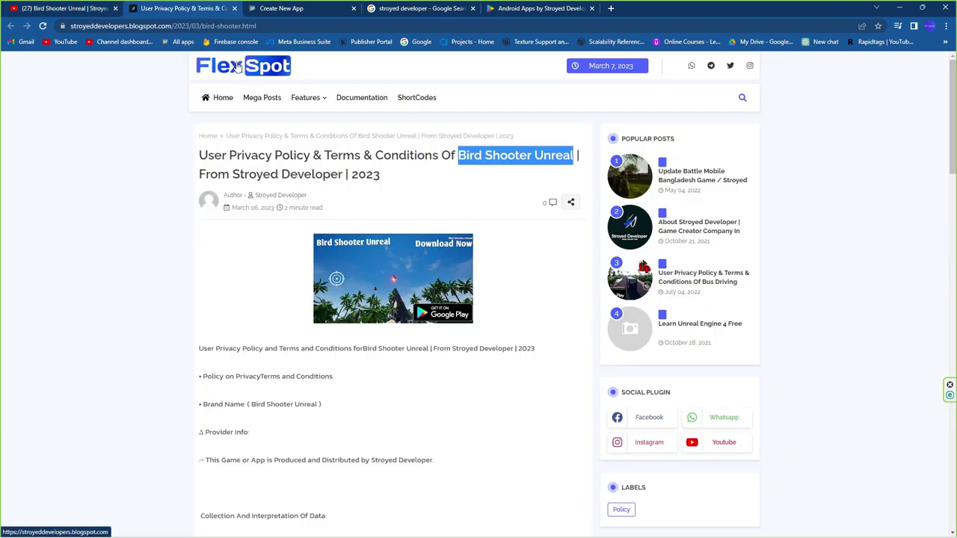
{"action": "scroll", "coordinate": [382, 233], "scroll_direction": "down", "scroll_amount": 4}
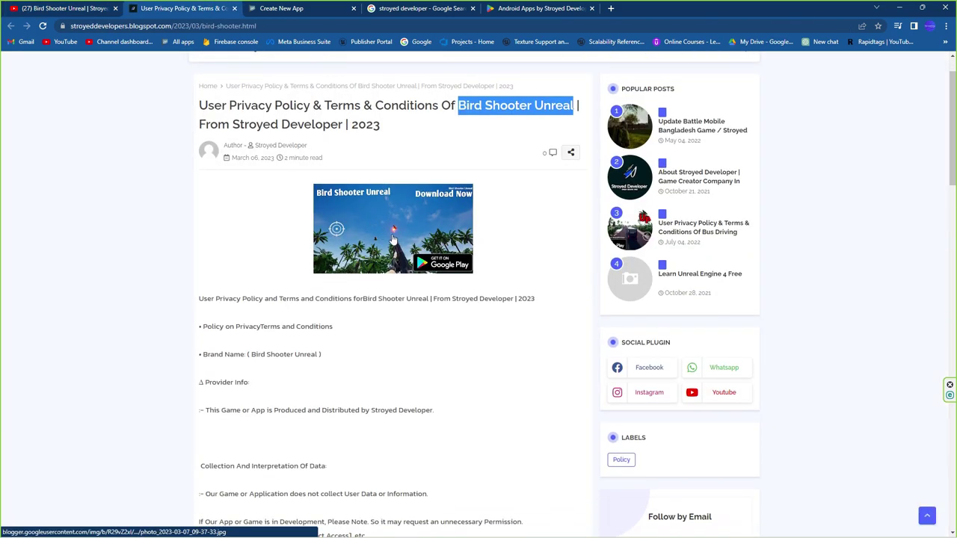
{"action": "scroll", "coordinate": [389, 271], "scroll_direction": "down", "scroll_amount": 3}
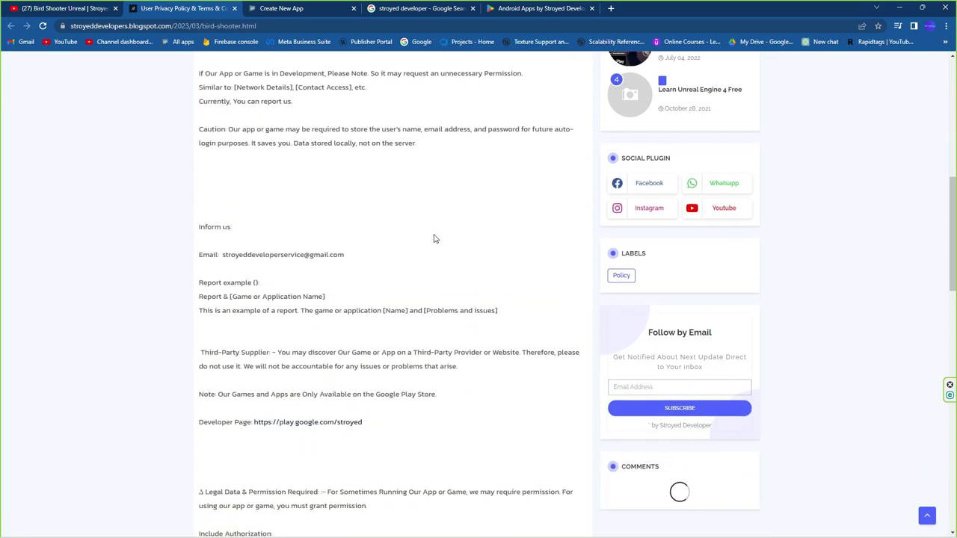
{"action": "scroll", "coordinate": [464, 299], "scroll_direction": "up", "scroll_amount": 4}
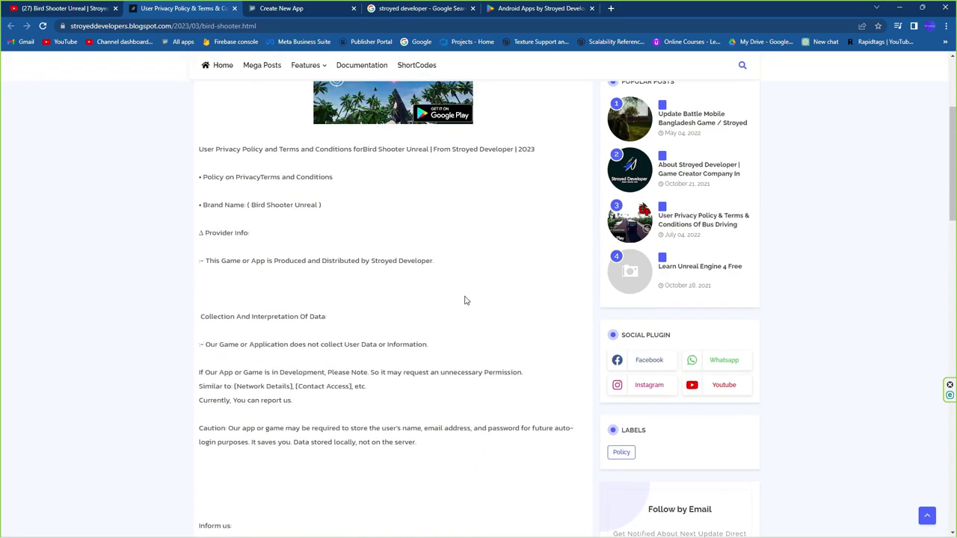
{"action": "scroll", "coordinate": [464, 299], "scroll_direction": "down", "scroll_amount": 1}
{"action": "scroll", "coordinate": [478, 281], "scroll_direction": "down", "scroll_amount": 1}
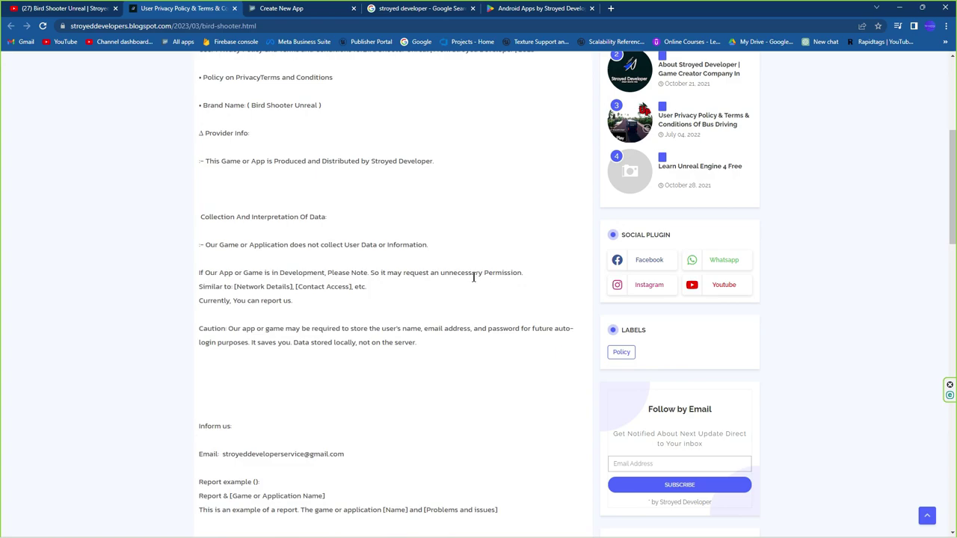
{"action": "scroll", "coordinate": [478, 276], "scroll_direction": "down", "scroll_amount": 7}
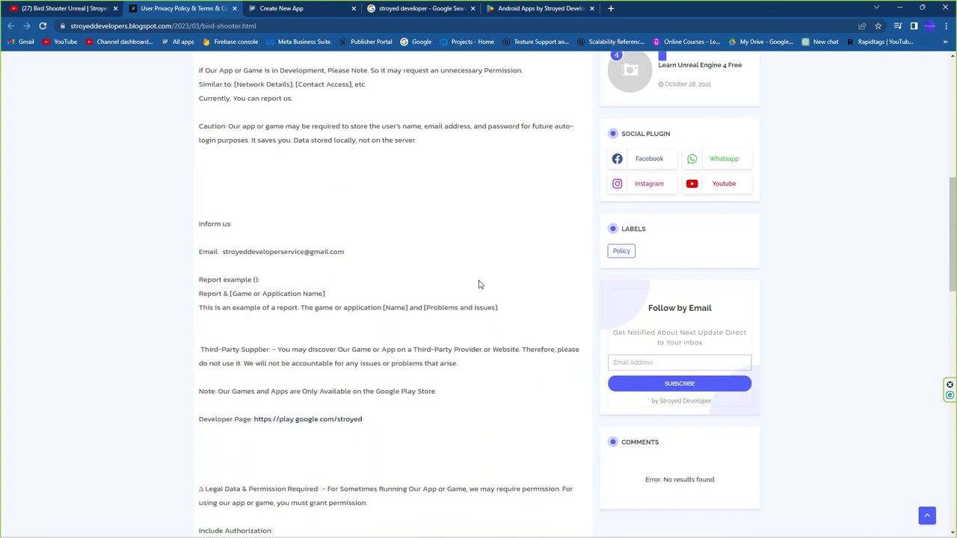
{"action": "scroll", "coordinate": [339, 160], "scroll_direction": "down", "scroll_amount": 3}
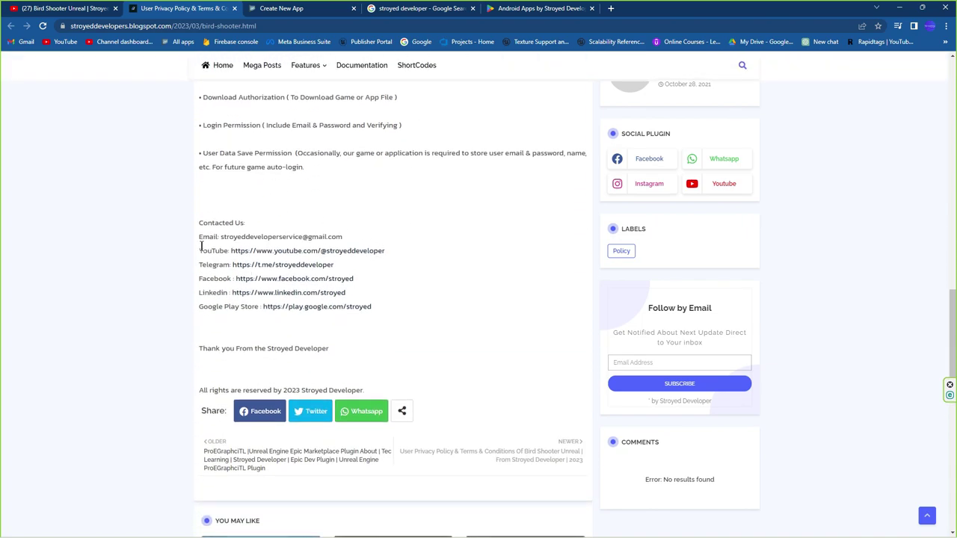
{"action": "scroll", "coordinate": [317, 167], "scroll_direction": "up", "scroll_amount": 2}
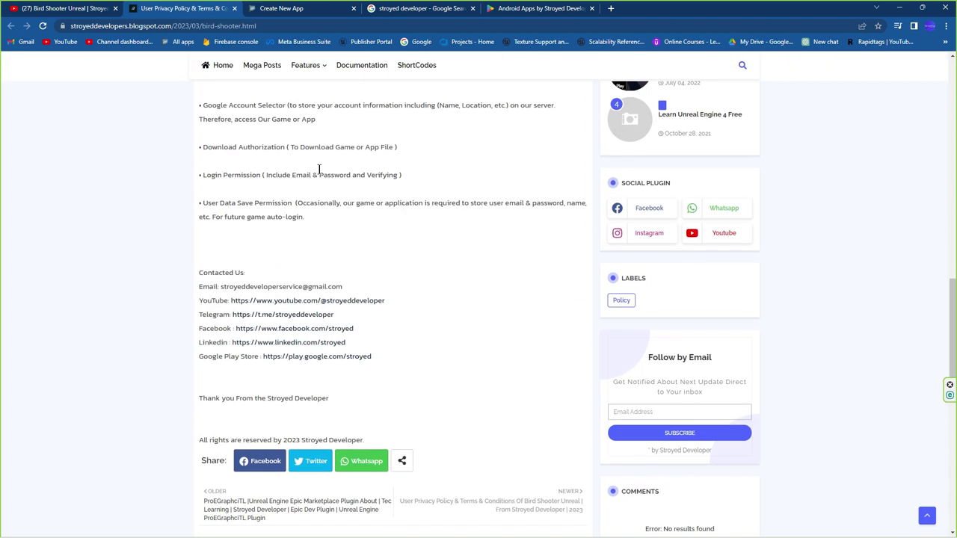
{"action": "scroll", "coordinate": [320, 175], "scroll_direction": "up", "scroll_amount": 5}
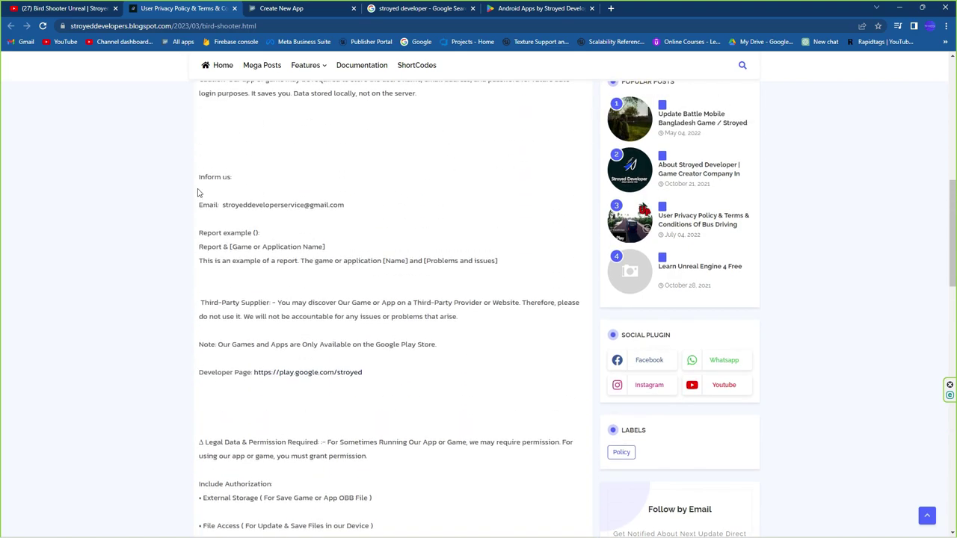
{"action": "scroll", "coordinate": [307, 228], "scroll_direction": "up", "scroll_amount": 10}
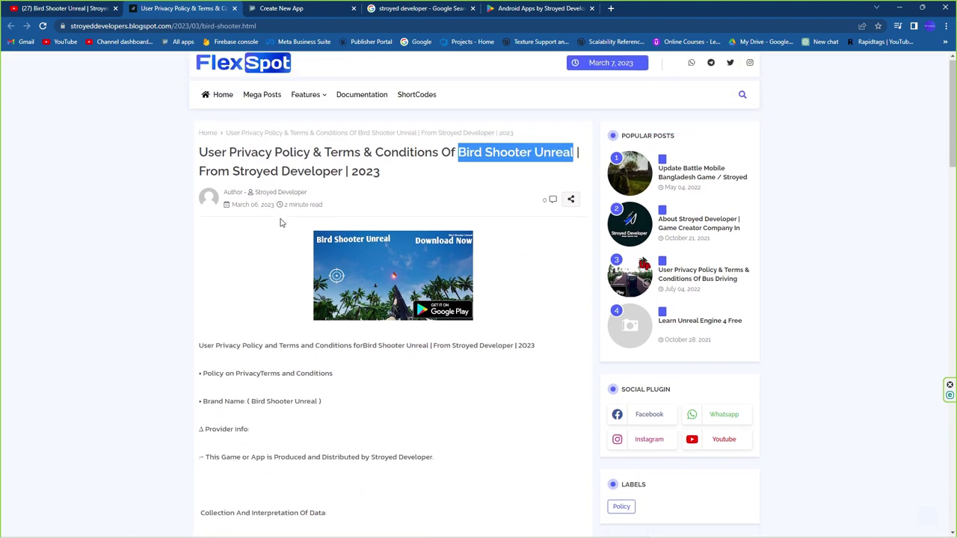
{"action": "scroll", "coordinate": [305, 257], "scroll_direction": "down", "scroll_amount": 10}
{"action": "scroll", "coordinate": [384, 294], "scroll_direction": "down", "scroll_amount": 6}
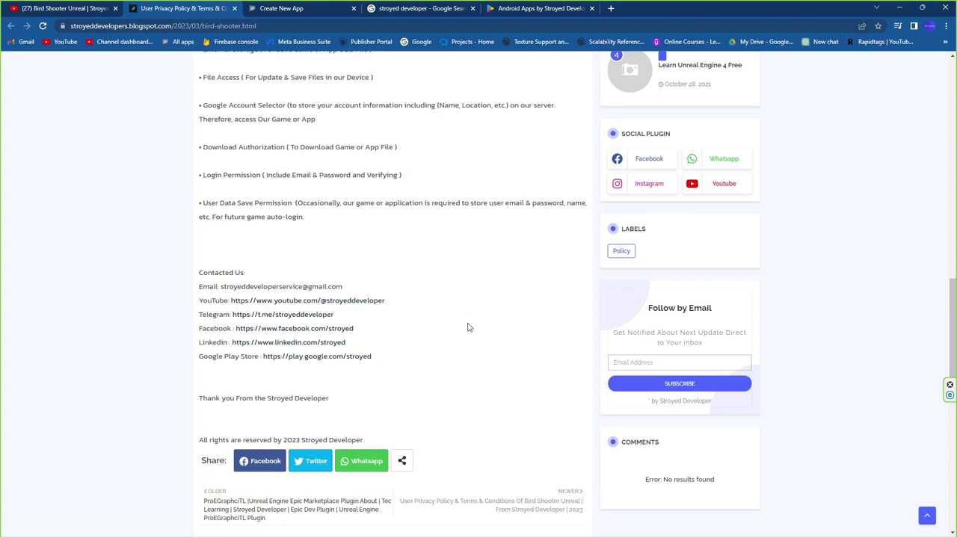
{"action": "scroll", "coordinate": [445, 378], "scroll_direction": "down", "scroll_amount": 2}
{"action": "scroll", "coordinate": [447, 273], "scroll_direction": "up", "scroll_amount": 15}
{"action": "scroll", "coordinate": [447, 273], "scroll_direction": "up", "scroll_amount": 2}
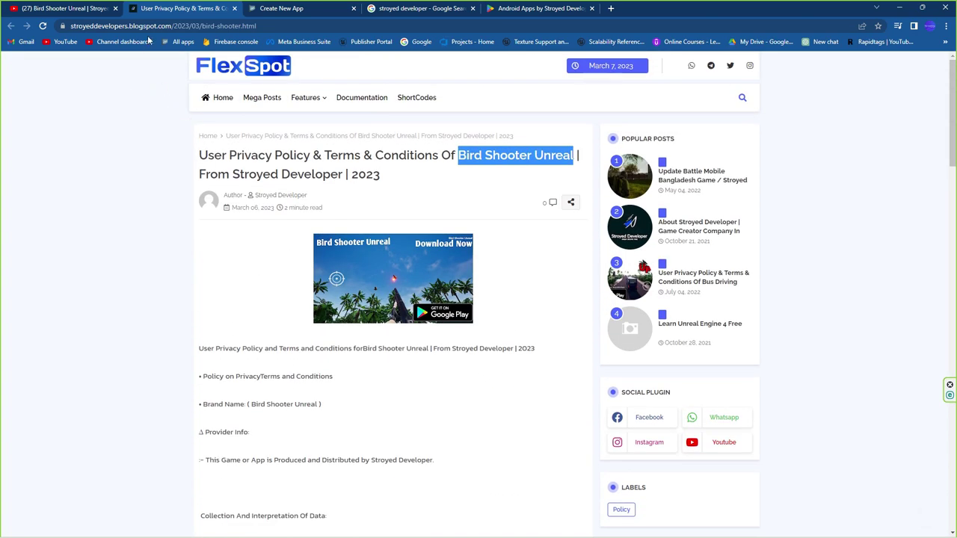
Step: Switch to the Google Play Console's Create app form and enter Bird Shooter Unreal as the app name
{"action": "left_click", "coordinate": [295, 8]}
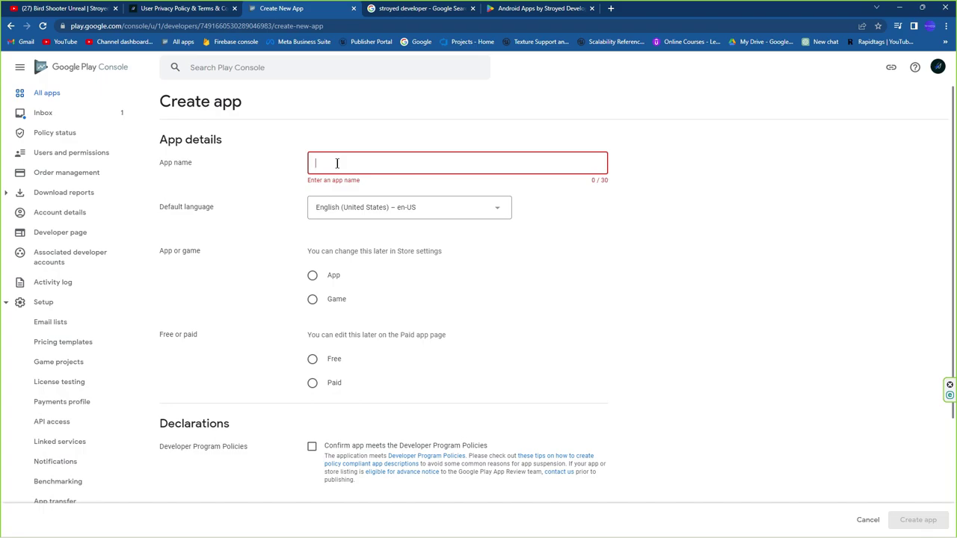
{"action": "type", "text": "Bird Shooter Unreal"}
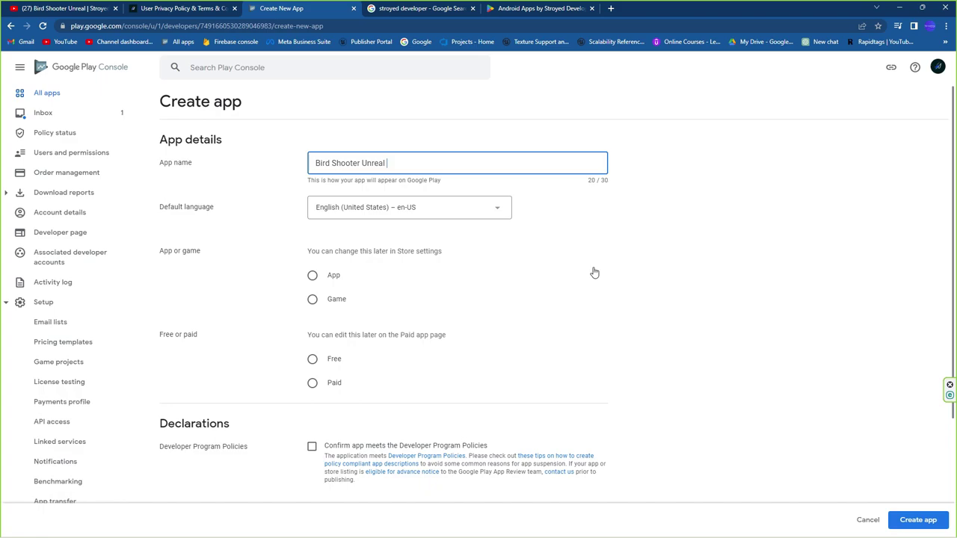
{"action": "left_click", "coordinate": [593, 273]}
{"action": "triple_click", "coordinate": [611, 183]}
{"action": "left_click", "coordinate": [638, 196]}
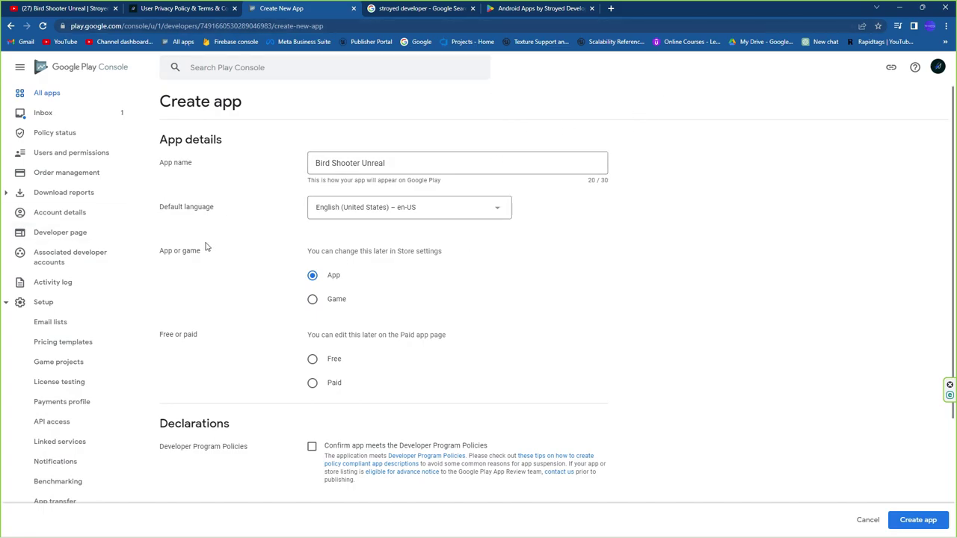
Step: Classify the new Play Console entry as a Game and make it Free
{"action": "left_click", "coordinate": [313, 301]}
{"action": "scroll", "coordinate": [412, 317], "scroll_direction": "down", "scroll_amount": 2}
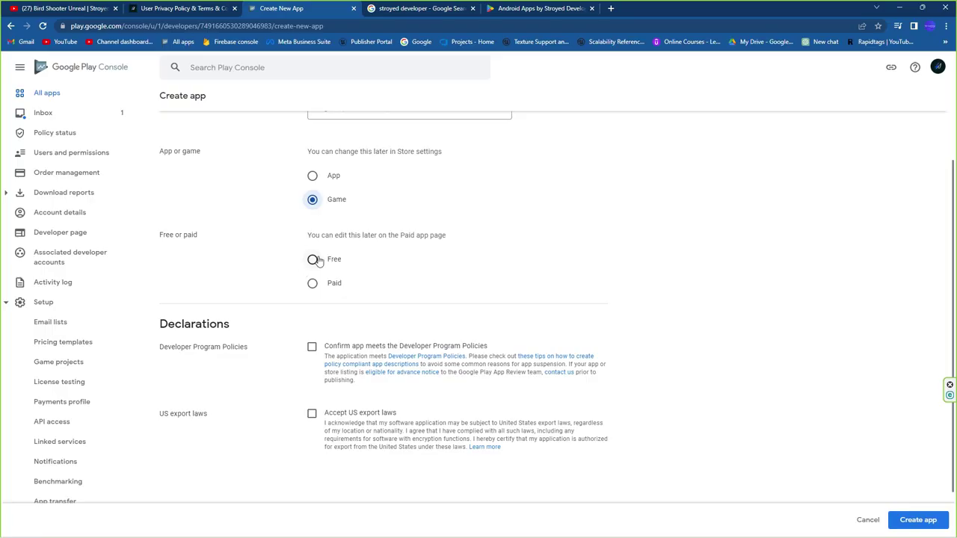
{"action": "left_click", "coordinate": [312, 259]}
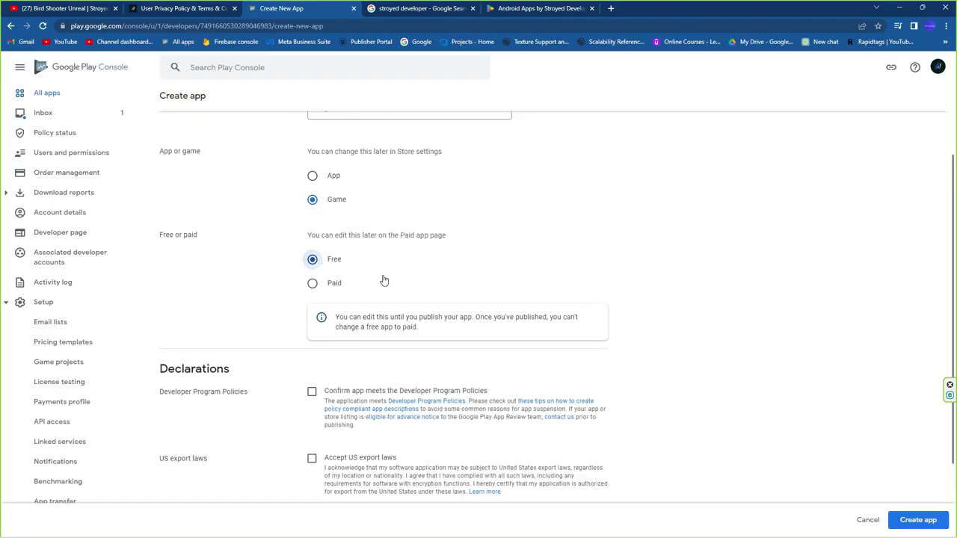
Step: Accept the Developer Program Policies and US export laws declarations and create the app
{"action": "scroll", "coordinate": [311, 337], "scroll_direction": "down", "scroll_amount": 2}
{"action": "left_click", "coordinate": [312, 291]}
{"action": "left_click", "coordinate": [312, 358]}
{"action": "scroll", "coordinate": [561, 314], "scroll_direction": "up", "scroll_amount": 1}
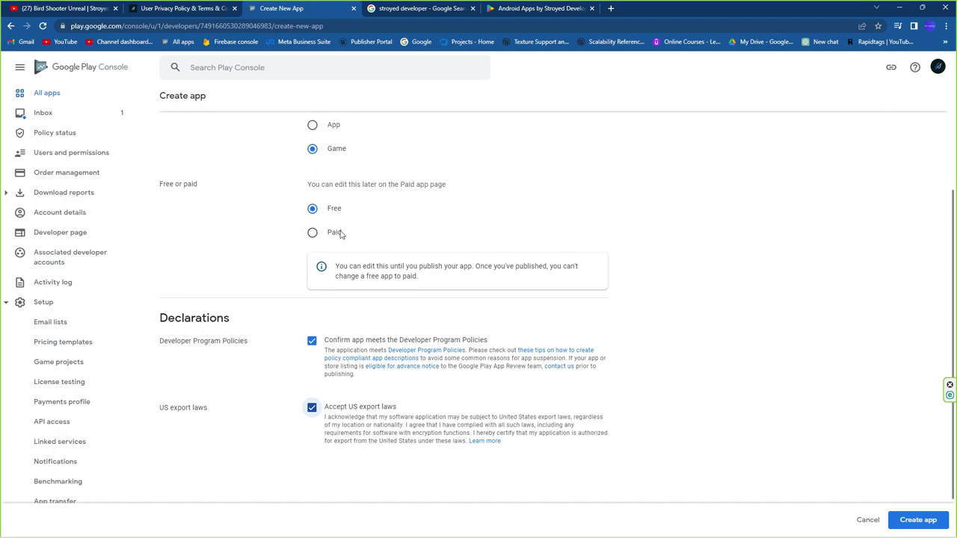
{"action": "left_click", "coordinate": [931, 526]}
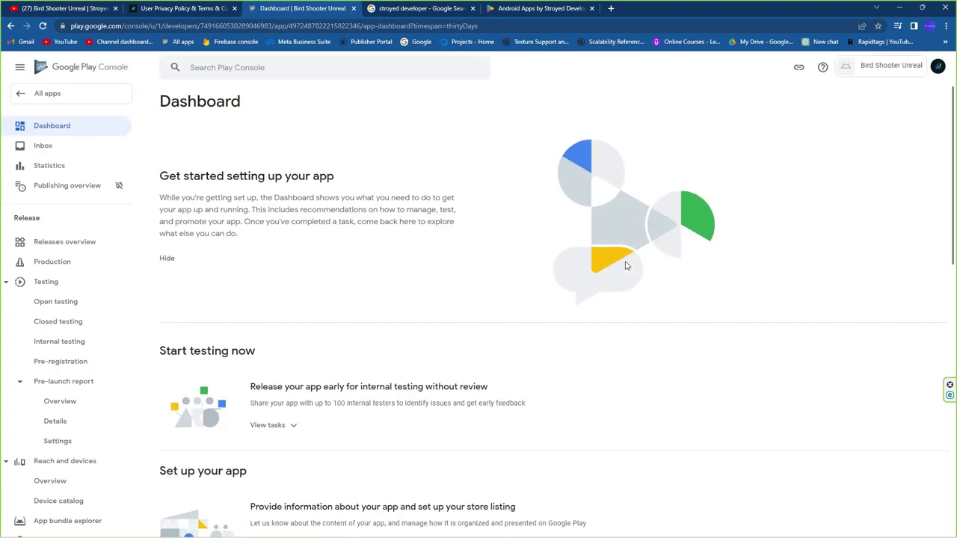
Step: Expand the tasks for providing app information and the store listing, and open the privacy policy task
{"action": "scroll", "coordinate": [537, 263], "scroll_direction": "down", "scroll_amount": 4}
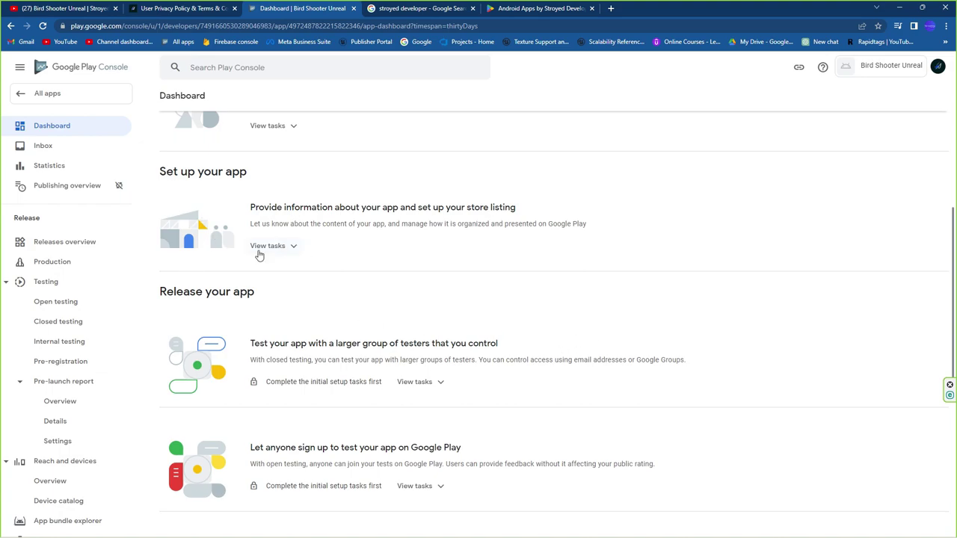
{"action": "left_click", "coordinate": [293, 246]}
{"action": "scroll", "coordinate": [299, 314], "scroll_direction": "down", "scroll_amount": 1}
{"action": "scroll", "coordinate": [307, 299], "scroll_direction": "down", "scroll_amount": 1}
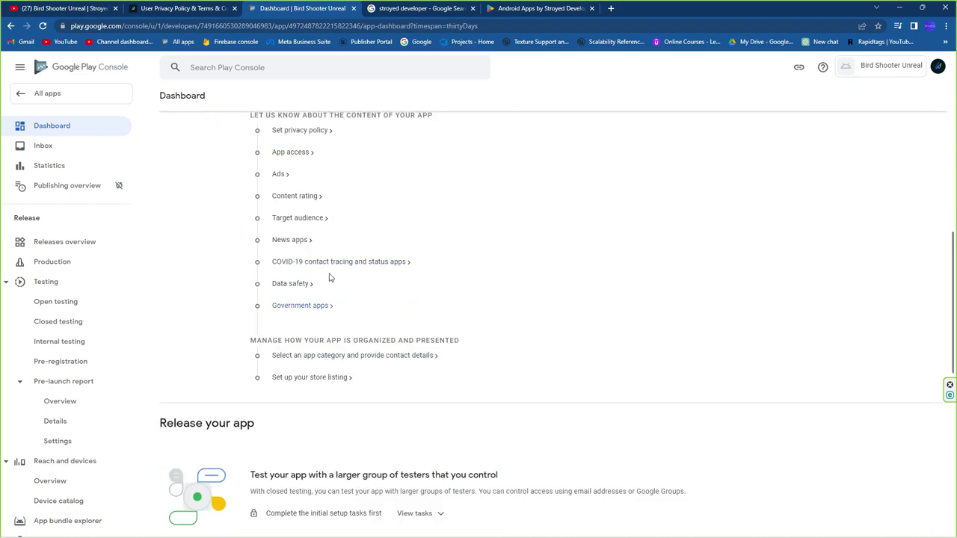
{"action": "scroll", "coordinate": [291, 196], "scroll_direction": "up", "scroll_amount": 1}
{"action": "left_click", "coordinate": [295, 187]}
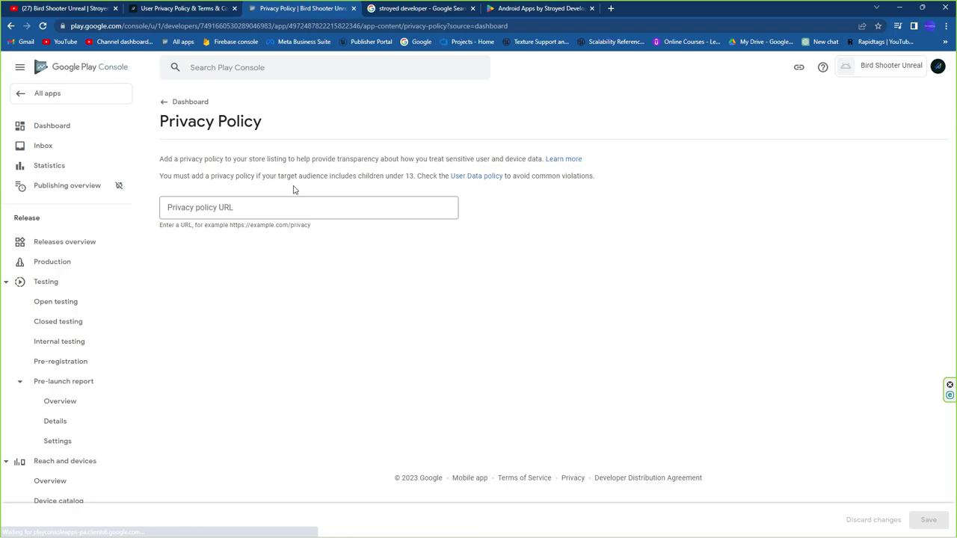
{"action": "left_click", "coordinate": [182, 8]}
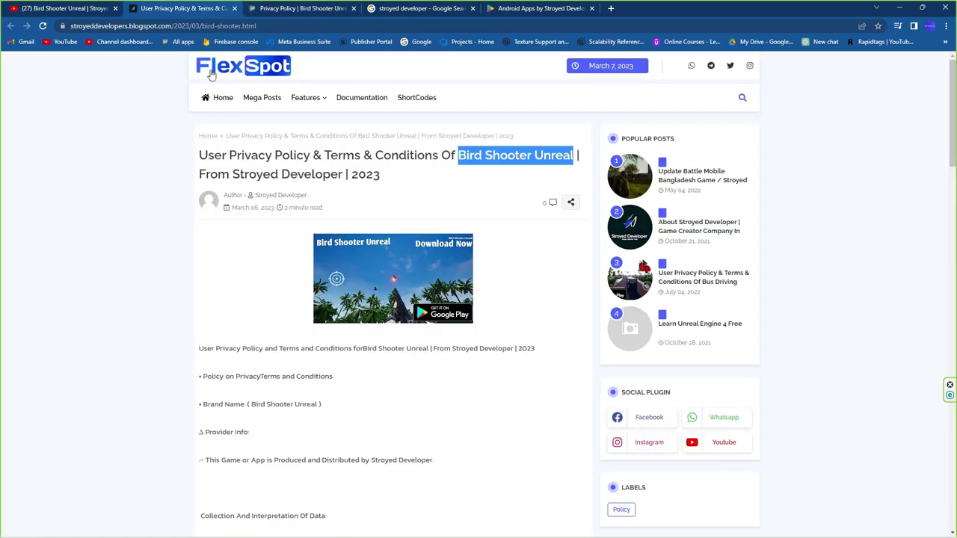
{"action": "left_click", "coordinate": [287, 27]}
{"action": "left_click", "coordinate": [297, 26]}
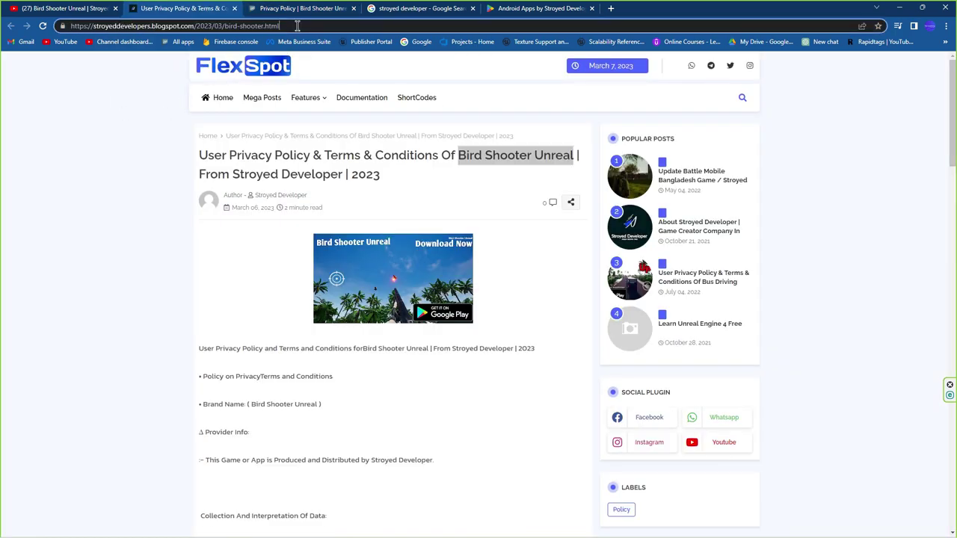
{"action": "right_click", "coordinate": [297, 26]}
{"action": "left_click", "coordinate": [329, 97]}
{"action": "left_click", "coordinate": [303, 8]}
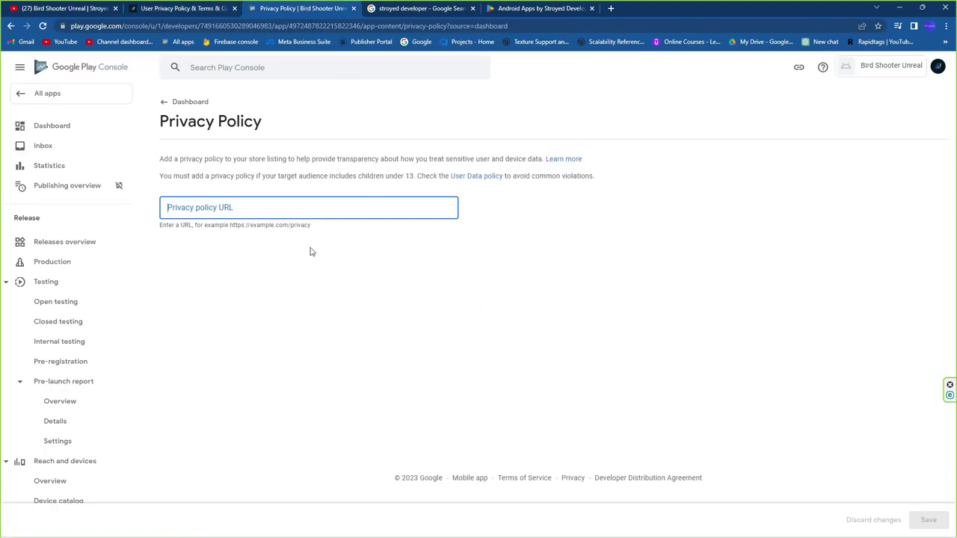
{"action": "key", "text": "ctrl+v"}
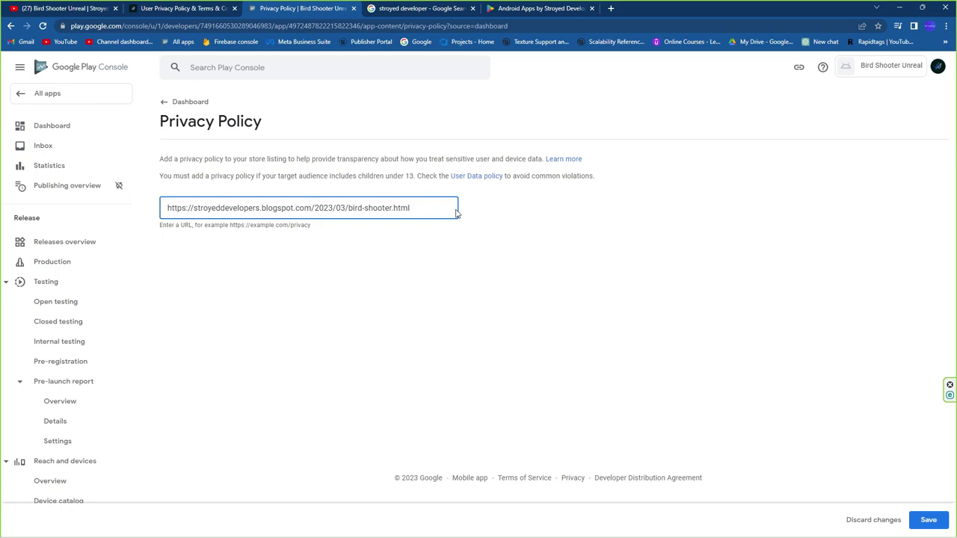
{"action": "left_click_drag", "start_coordinate": [163, 176], "coordinate": [306, 189]}
{"action": "left_click_drag", "start_coordinate": [363, 180], "coordinate": [409, 187]}
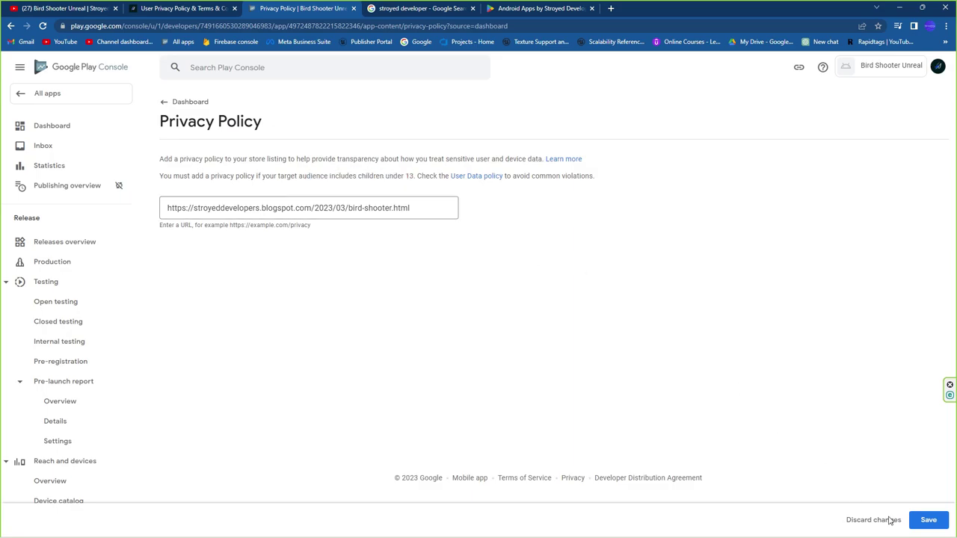
{"action": "left_click", "coordinate": [927, 520]}
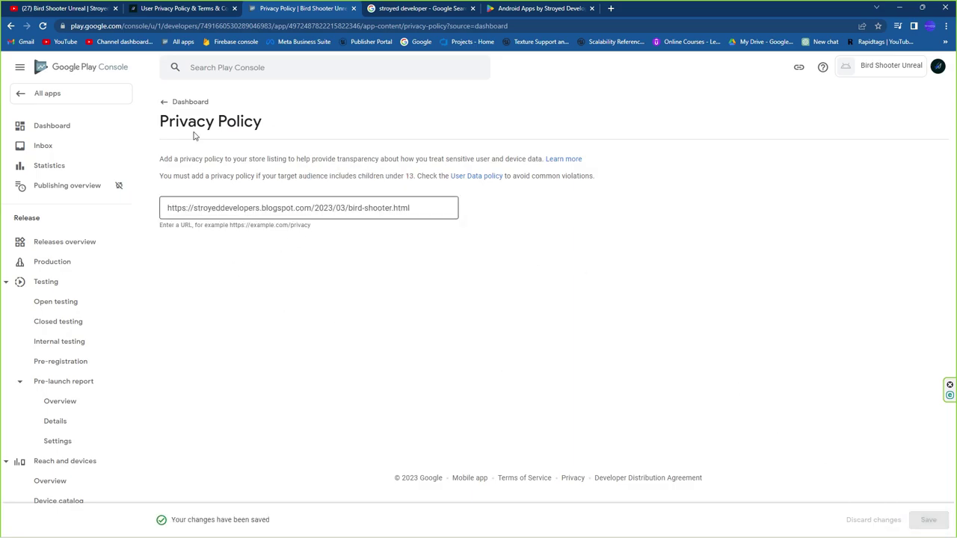
{"action": "key", "text": "alt+Left"}
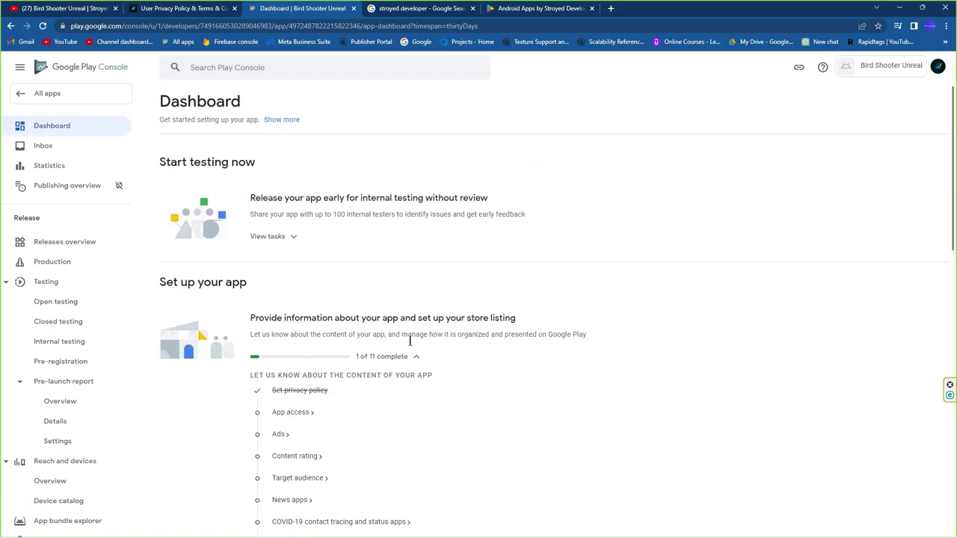
Step: Complete the App access task by declaring that all functionality is available without any access restrictions, and return to the dashboard
{"action": "left_click", "coordinate": [292, 413]}
{"action": "left_click", "coordinate": [207, 358]}
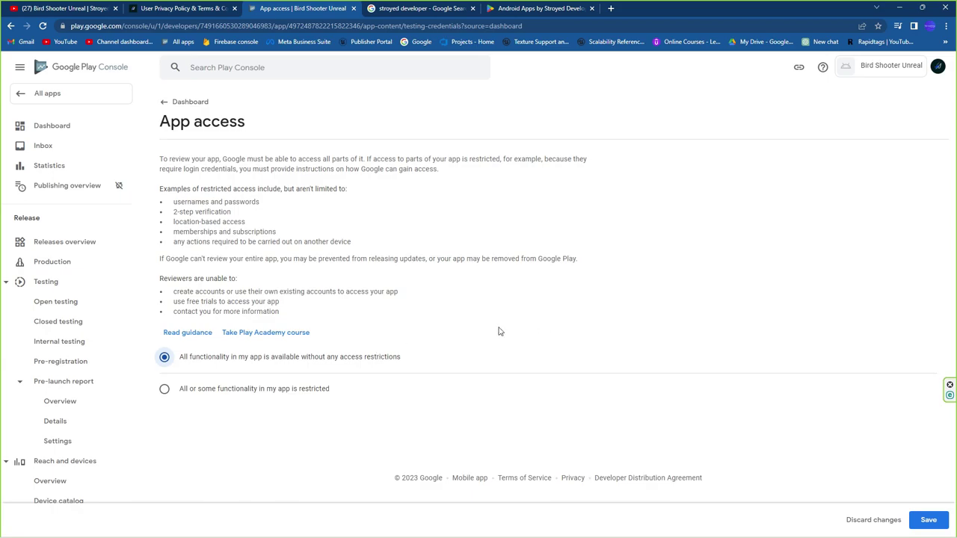
{"action": "left_click", "coordinate": [214, 392]}
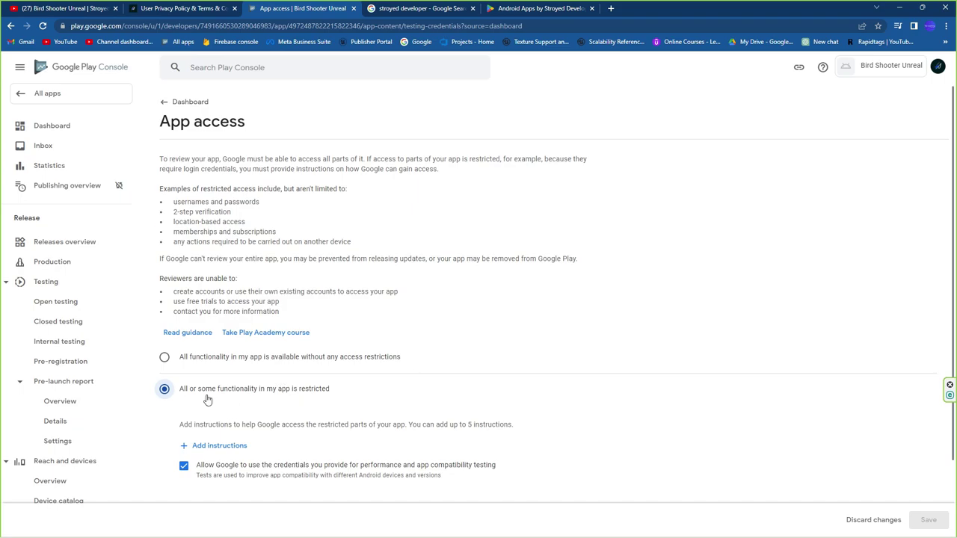
{"action": "left_click", "coordinate": [182, 359]}
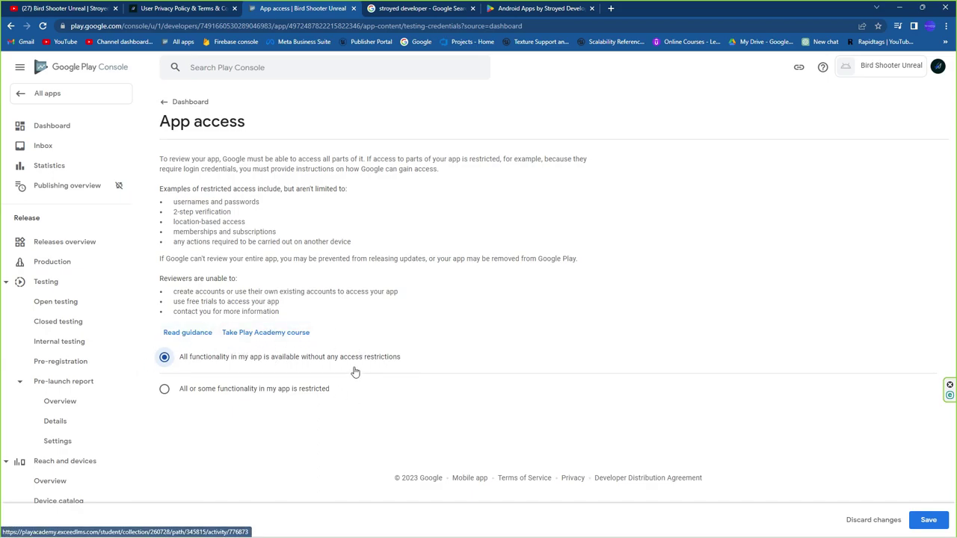
{"action": "left_click", "coordinate": [943, 520]}
{"action": "left_click", "coordinate": [186, 102]}
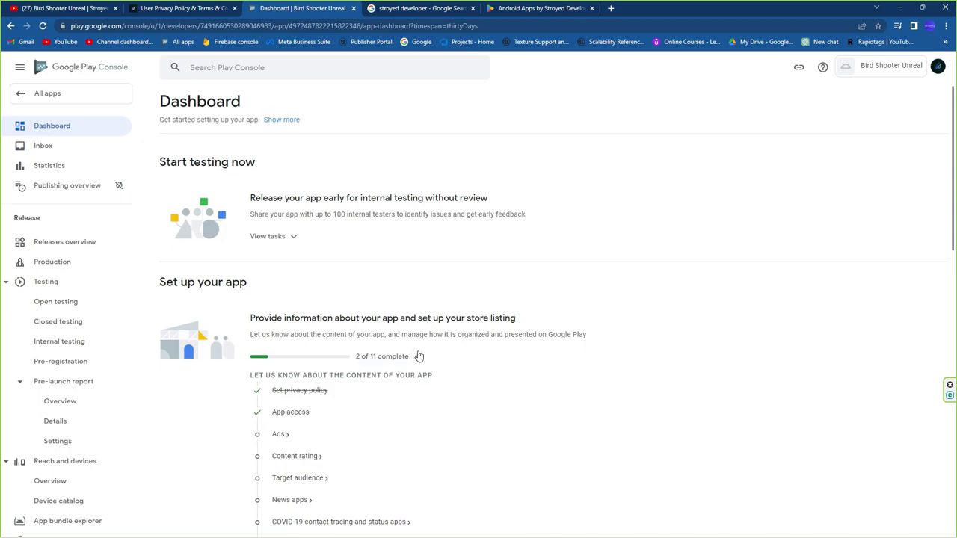
Step: Complete the Ads task by declaring that the app contains ads, and return to the dashboard
{"action": "scroll", "coordinate": [419, 354], "scroll_direction": "down", "scroll_amount": 1}
{"action": "left_click", "coordinate": [278, 384]}
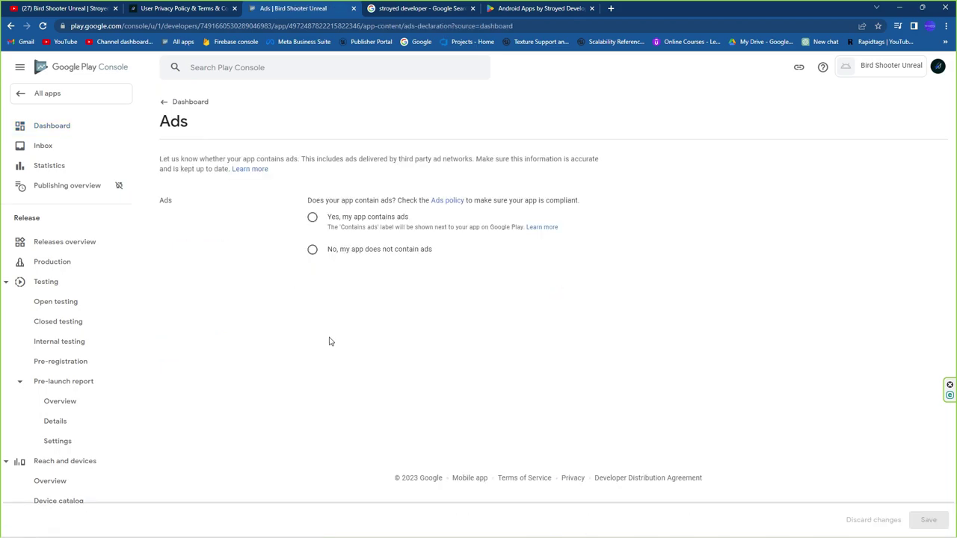
{"action": "left_click", "coordinate": [336, 249]}
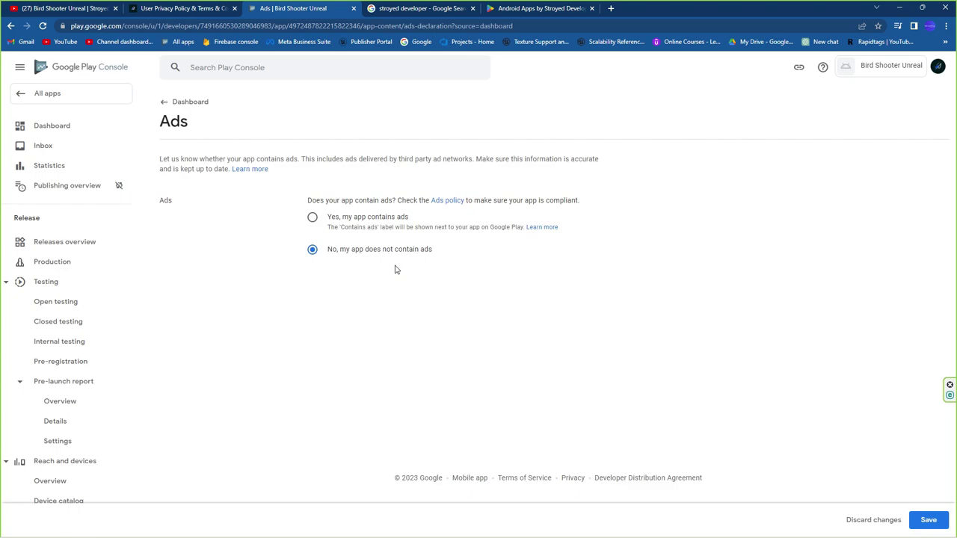
{"action": "left_click", "coordinate": [350, 217]}
{"action": "left_click", "coordinate": [927, 521]}
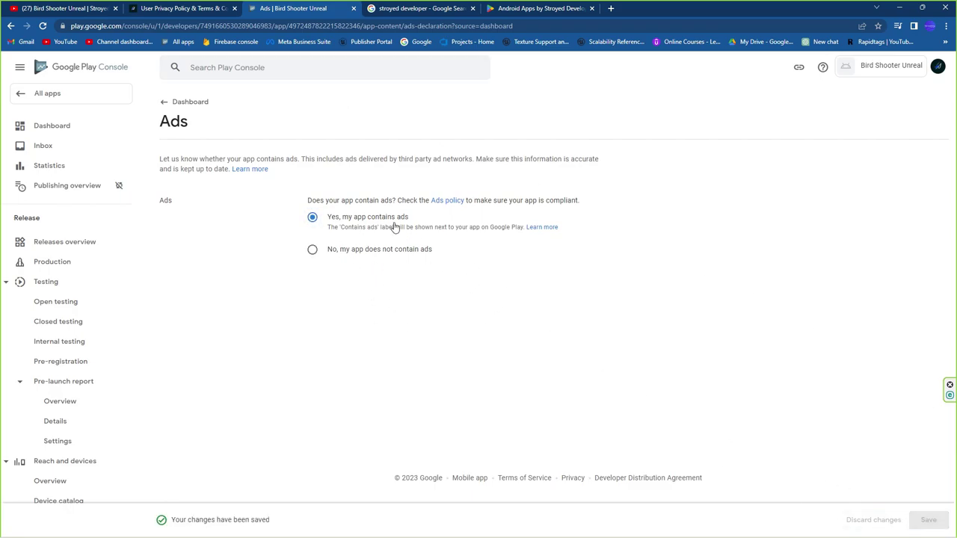
{"action": "left_click", "coordinate": [199, 103]}
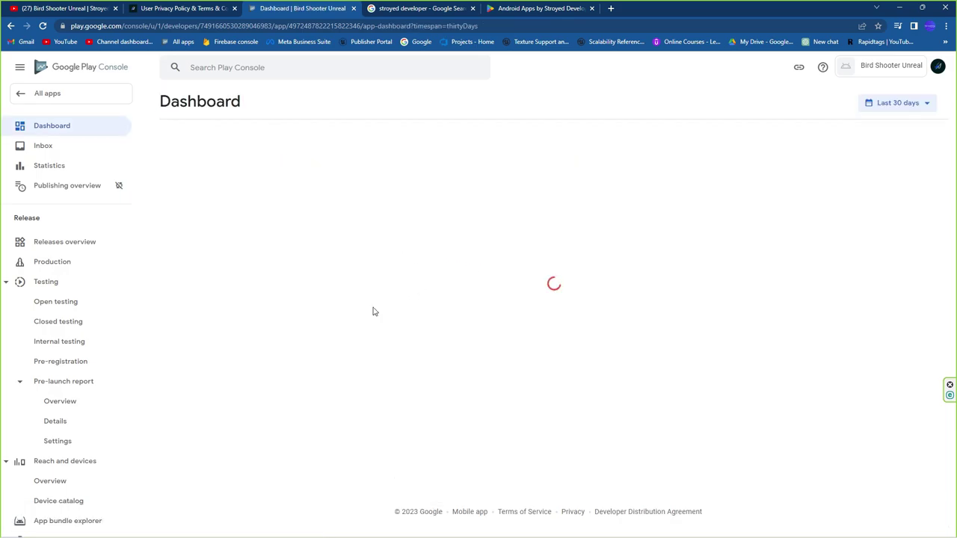
Step: Open the Content rating task and start its questionnaire
{"action": "scroll", "coordinate": [318, 438], "scroll_direction": "down", "scroll_amount": 1}
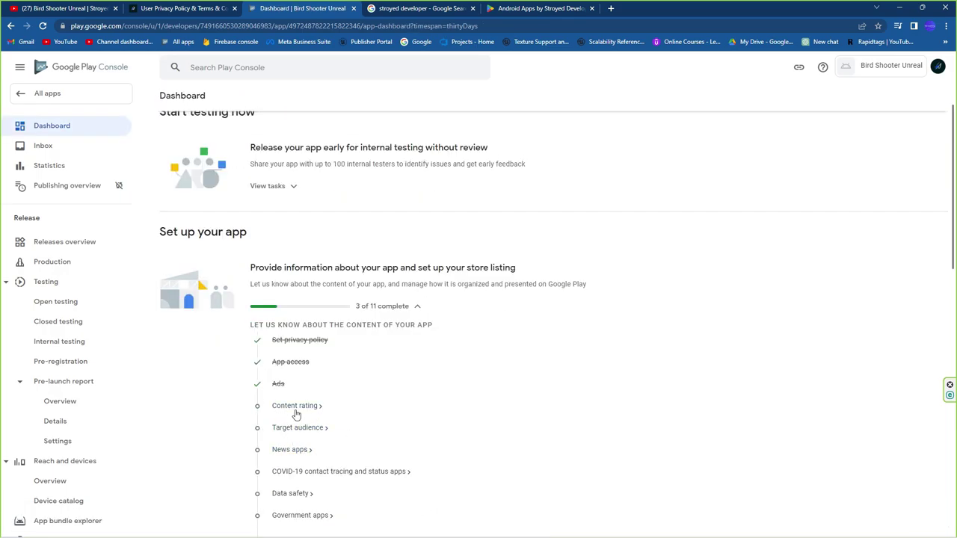
{"action": "left_click", "coordinate": [300, 407]}
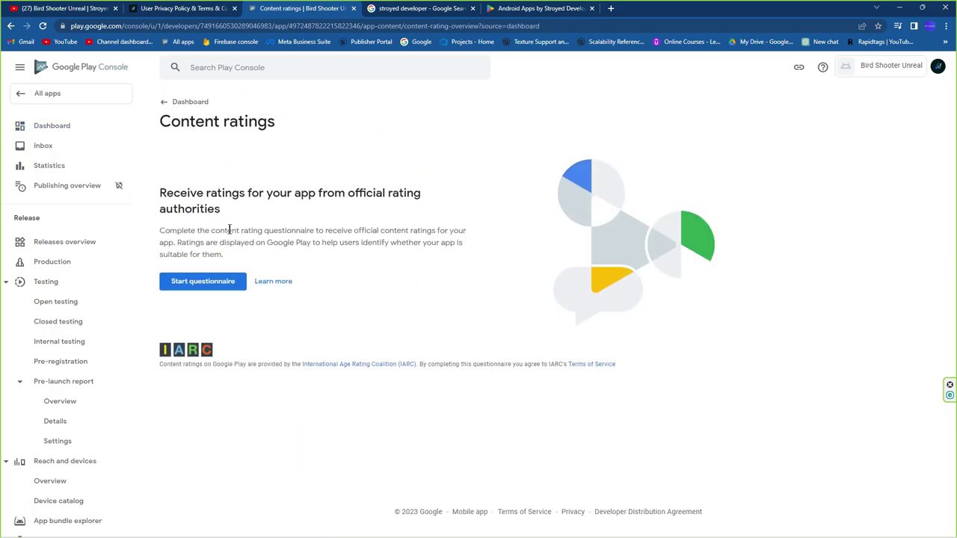
{"action": "left_click", "coordinate": [200, 282]}
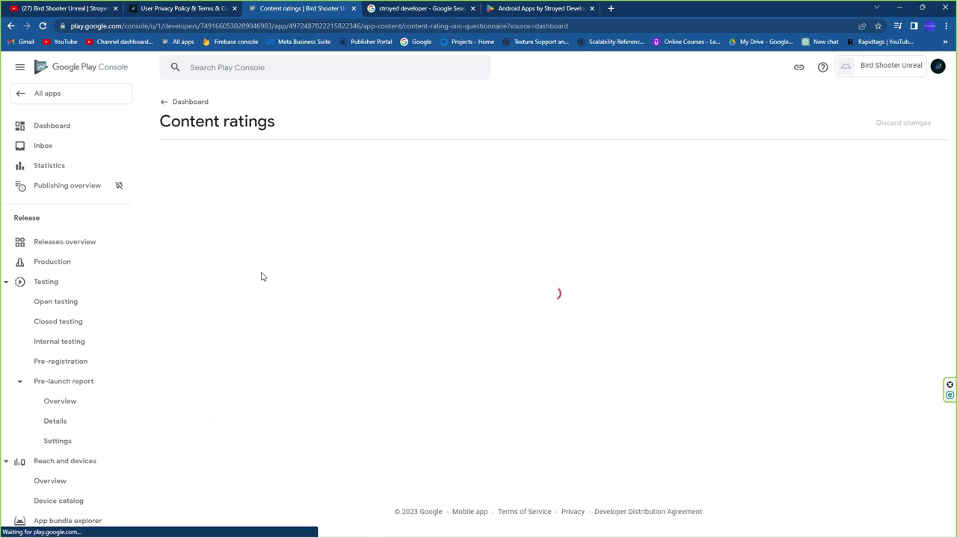
Step: Copy the developer's contact e-mail address from the Bird Shooter Unreal privacy policy page
{"action": "left_click", "coordinate": [355, 216]}
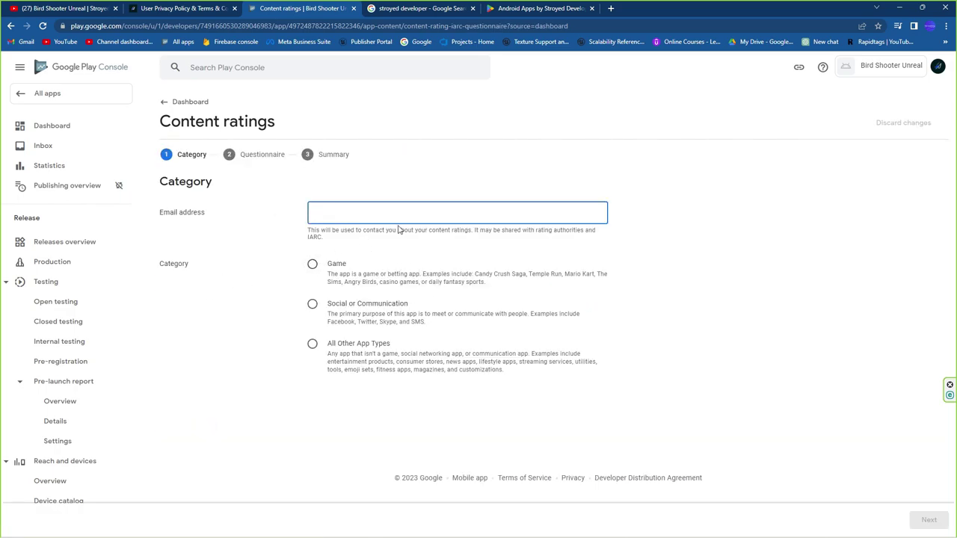
{"action": "left_click", "coordinate": [396, 8]}
{"action": "left_click", "coordinate": [224, 9]}
{"action": "scroll", "coordinate": [372, 334], "scroll_direction": "down", "scroll_amount": 6}
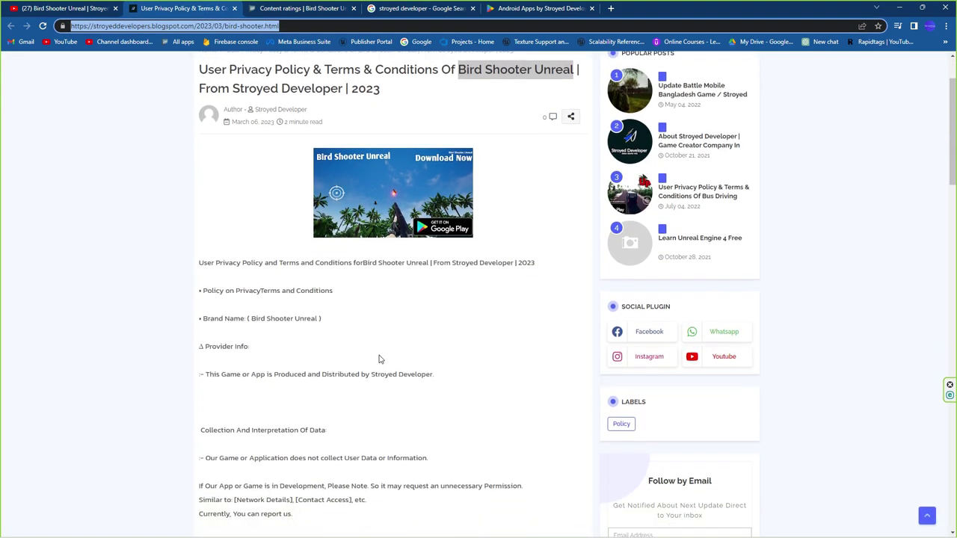
{"action": "left_click_drag", "start_coordinate": [345, 304], "coordinate": [222, 304]}
{"action": "right_click", "coordinate": [242, 311]}
{"action": "left_click", "coordinate": [261, 320]}
Step: Enter the copied contact e-mail in the content rating form, choose the Game category and continue to the questionnaire
{"action": "left_click", "coordinate": [418, 8]}
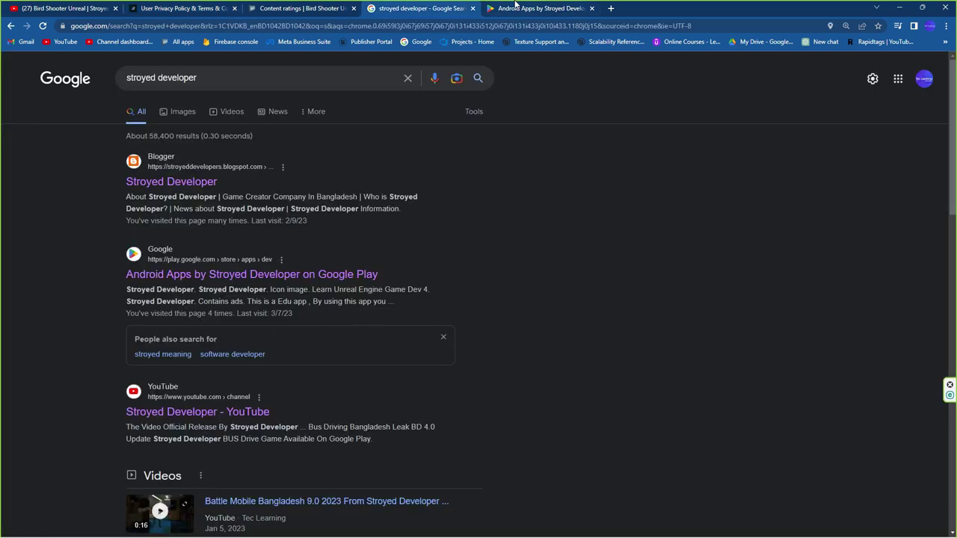
{"action": "left_click", "coordinate": [539, 8]}
{"action": "scroll", "coordinate": [368, 141], "scroll_direction": "up", "scroll_amount": 3}
{"action": "left_click", "coordinate": [183, 8]}
{"action": "left_click", "coordinate": [299, 8]}
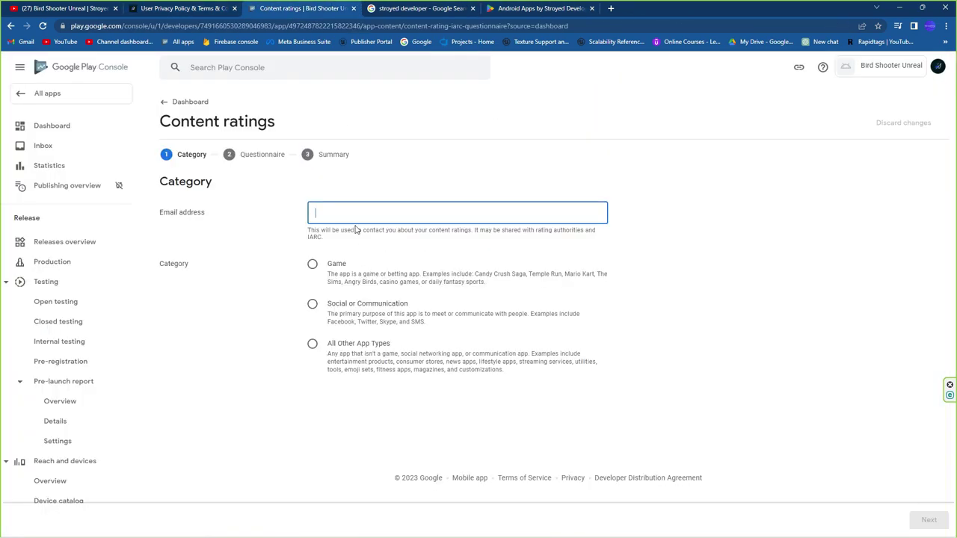
{"action": "left_click", "coordinate": [353, 213]}
{"action": "key", "text": "ctrl+v"}
{"action": "left_click", "coordinate": [313, 264]}
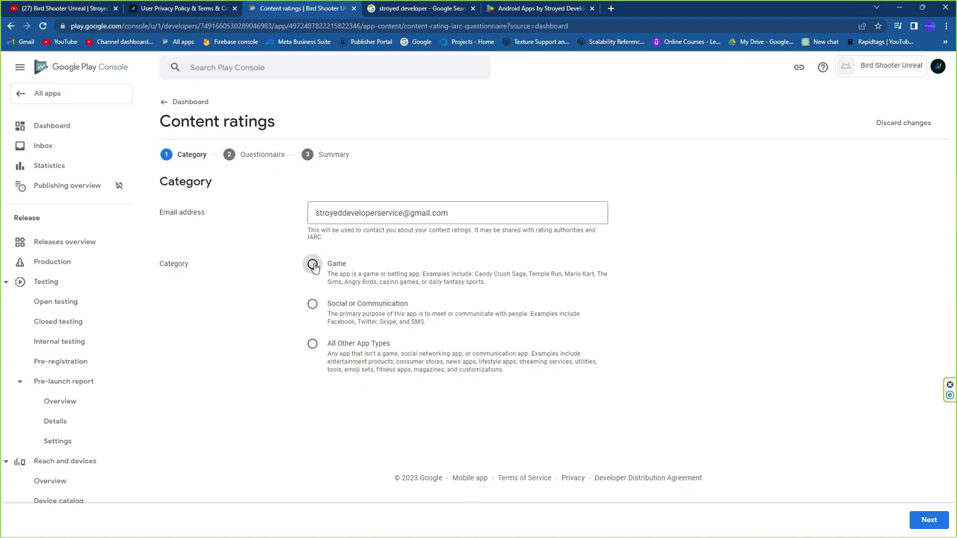
{"action": "left_click", "coordinate": [927, 520]}
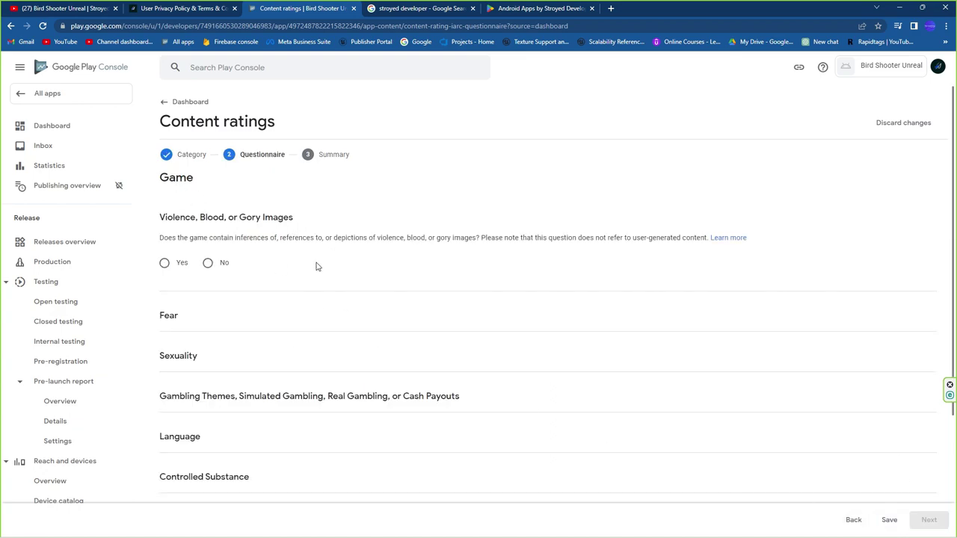
Step: Answer No to the violence, fear, sexuality, gambling, language, controlled substance and crude humor questions
{"action": "left_click", "coordinate": [209, 266]}
{"action": "scroll", "coordinate": [247, 299], "scroll_direction": "down", "scroll_amount": 1}
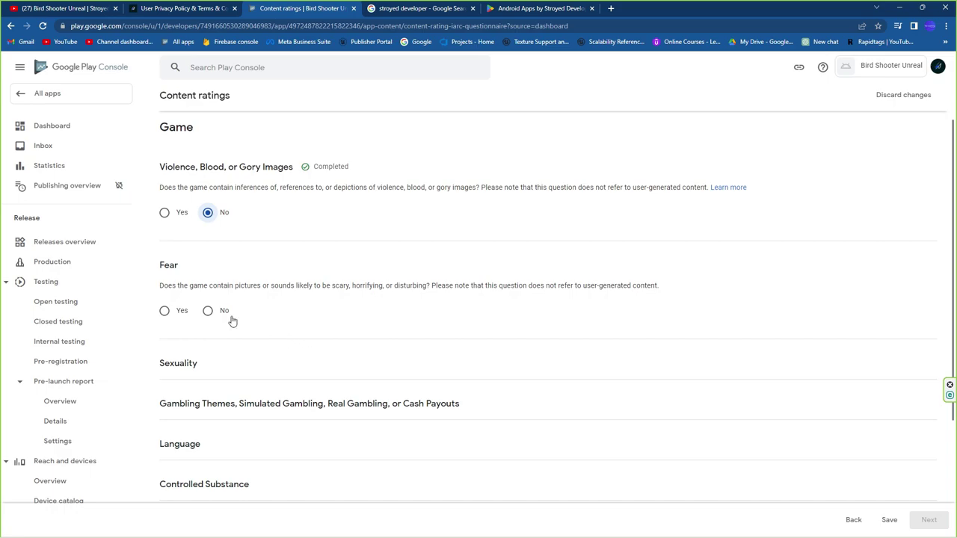
{"action": "left_click", "coordinate": [209, 311]}
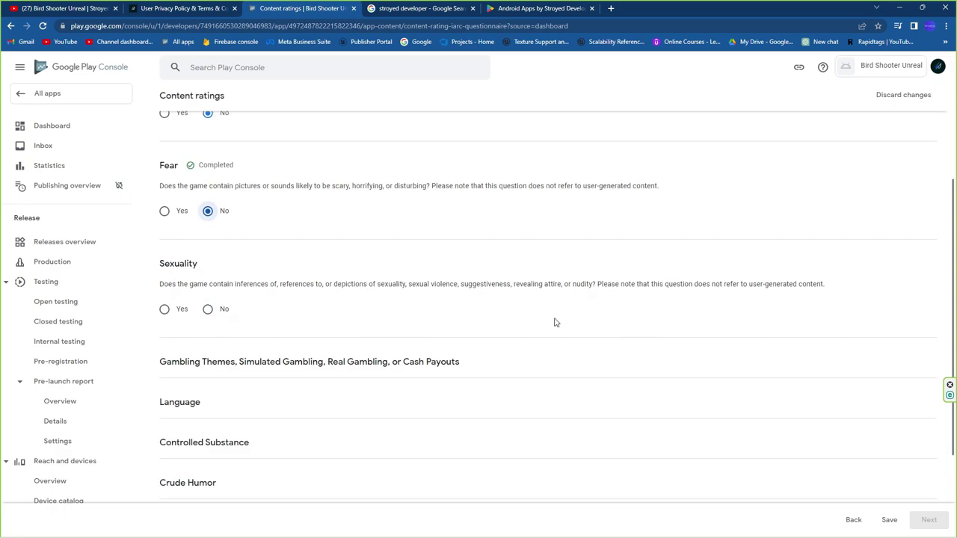
{"action": "left_click", "coordinate": [209, 309]}
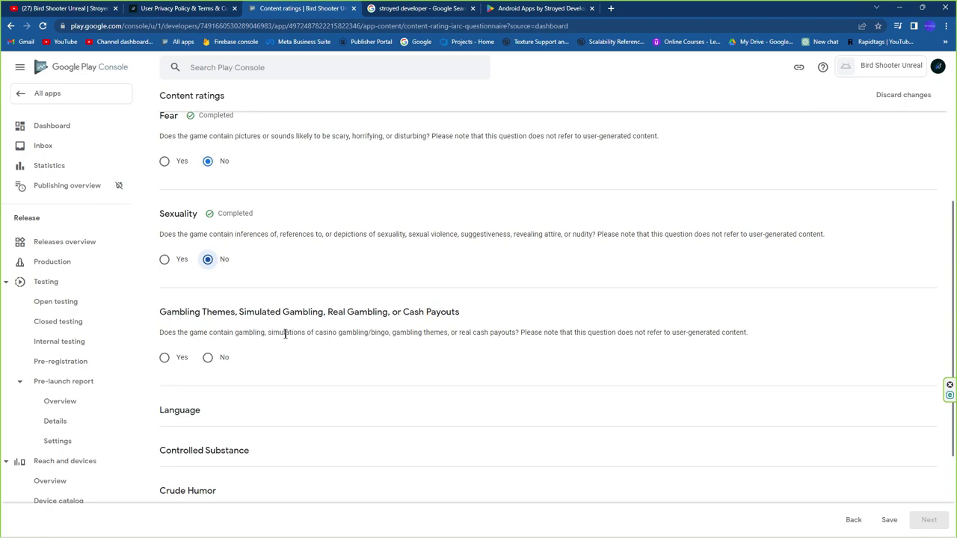
{"action": "left_click", "coordinate": [208, 358]}
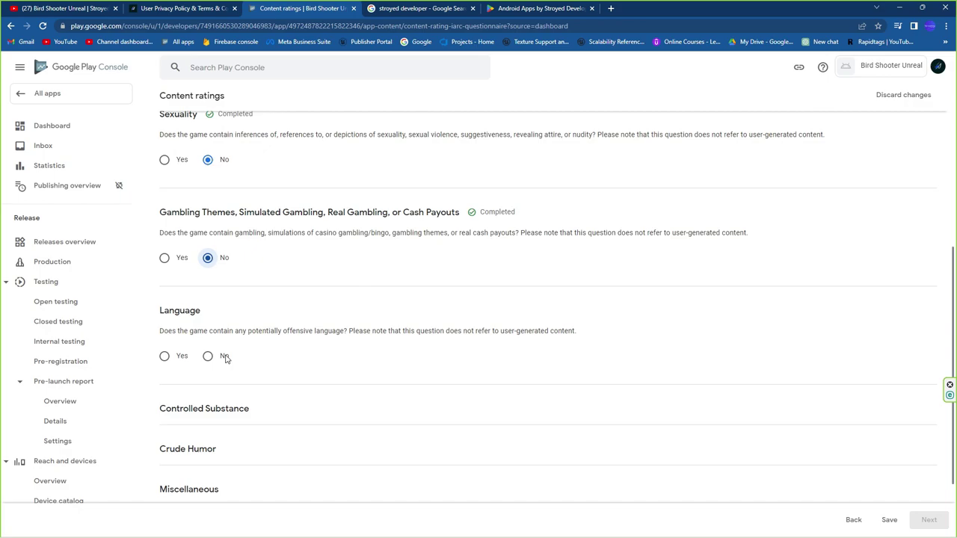
{"action": "left_click", "coordinate": [225, 357]}
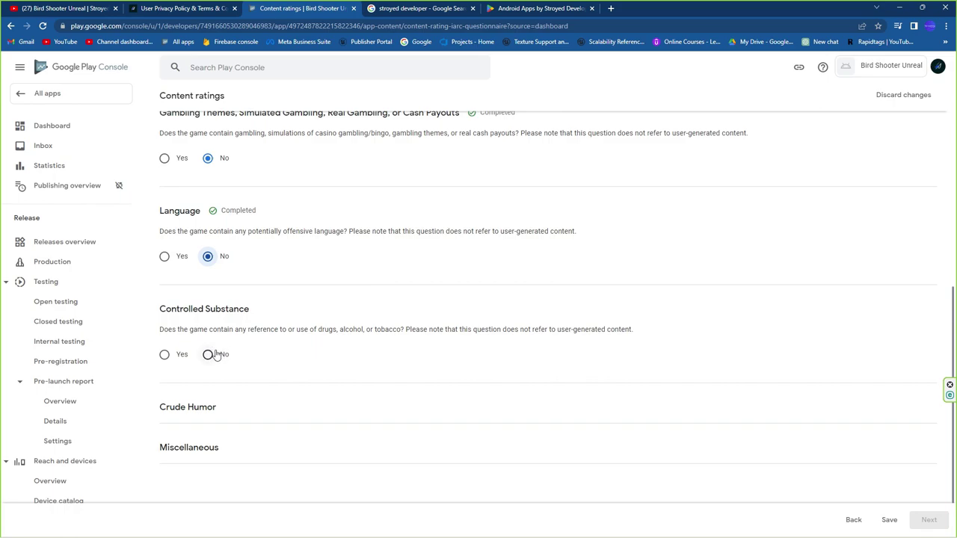
{"action": "left_click", "coordinate": [208, 354]}
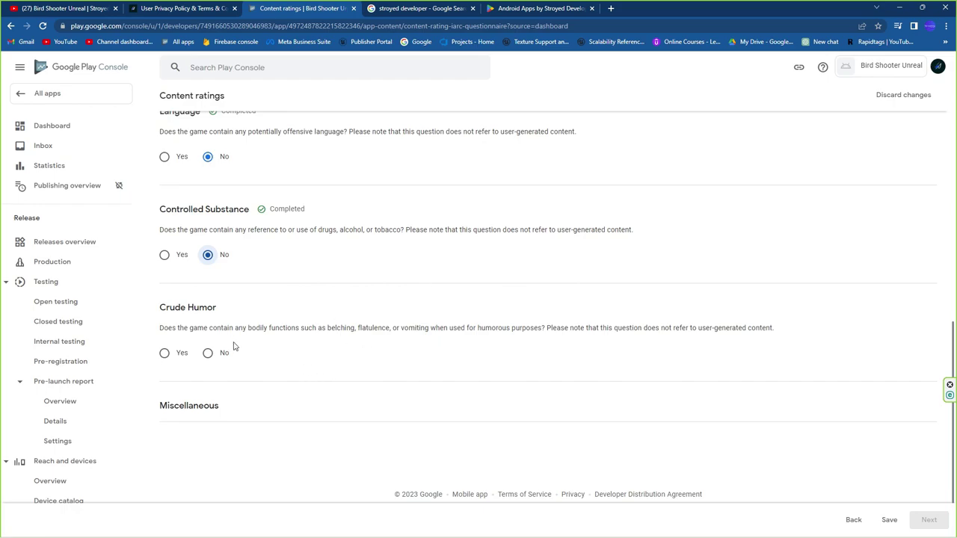
{"action": "left_click", "coordinate": [208, 353]}
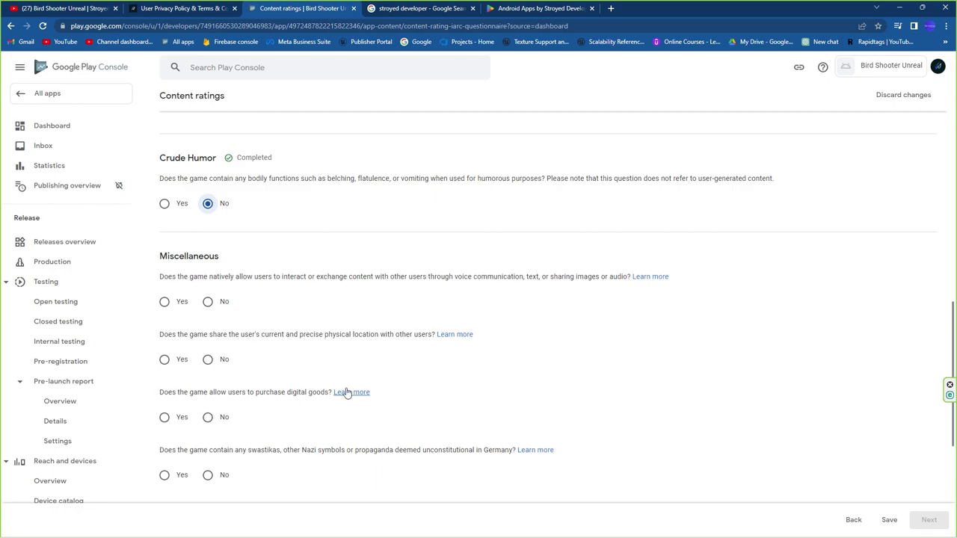
Step: Answer No to the Miscellaneous questions about user interaction, location sharing, digital purchases, Nazi symbols and eroding Korean national identity
{"action": "left_click", "coordinate": [211, 202]}
{"action": "left_click", "coordinate": [211, 260]}
{"action": "left_click", "coordinate": [216, 318]}
{"action": "left_click", "coordinate": [208, 425]}
{"action": "left_click", "coordinate": [208, 483]}
Step: Review the answered questionnaire sections and save the content rating answers
{"action": "scroll", "coordinate": [221, 389], "scroll_direction": "up", "scroll_amount": 8}
{"action": "scroll", "coordinate": [209, 261], "scroll_direction": "up", "scroll_amount": 3}
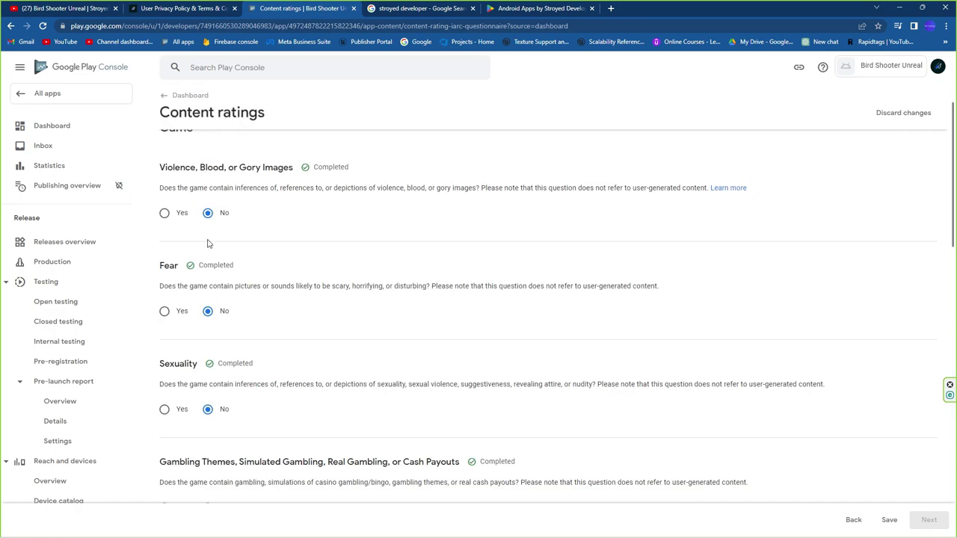
{"action": "scroll", "coordinate": [471, 347], "scroll_direction": "down", "scroll_amount": 2}
{"action": "scroll", "coordinate": [748, 440], "scroll_direction": "down", "scroll_amount": 5}
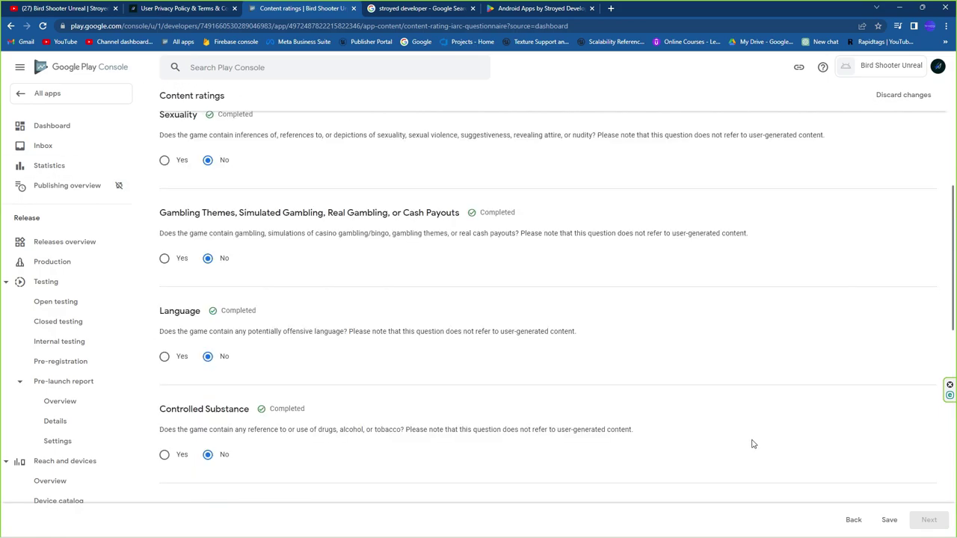
{"action": "left_click", "coordinate": [889, 520]}
Step: Answer No to the criminal techniques and terrorism questions, then save the questionnaire and continue to its rating summary
{"action": "scroll", "coordinate": [604, 341], "scroll_direction": "down", "scroll_amount": 4}
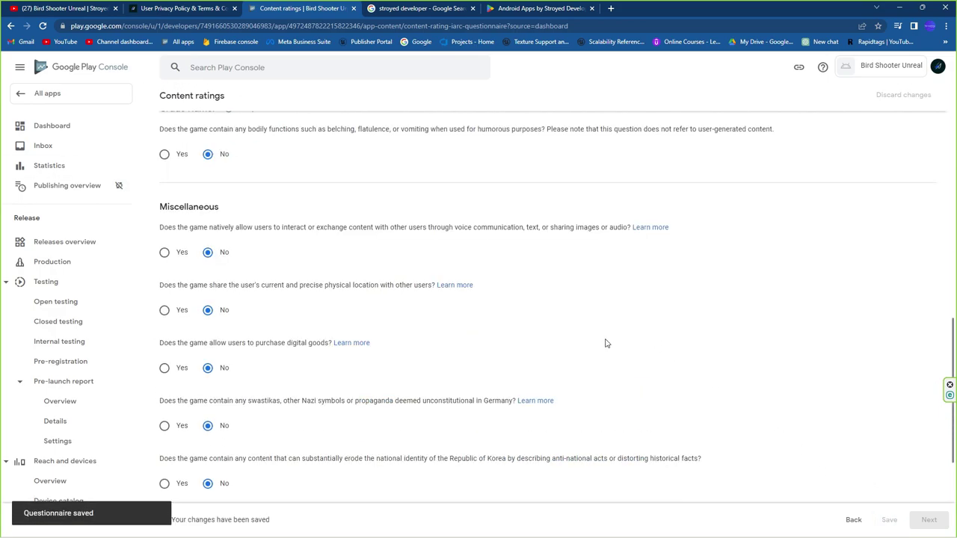
{"action": "left_click", "coordinate": [225, 478]}
{"action": "scroll", "coordinate": [412, 284], "scroll_direction": "down", "scroll_amount": 2}
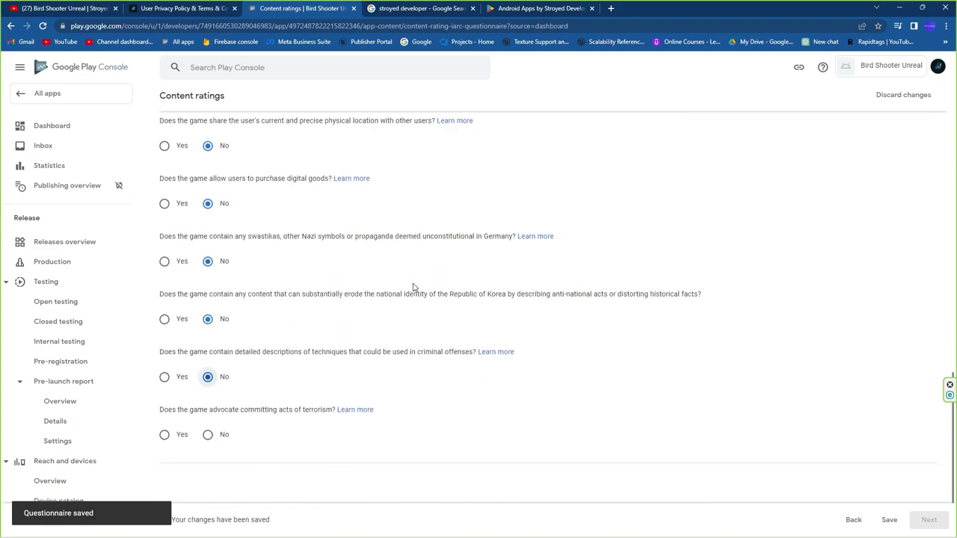
{"action": "left_click", "coordinate": [207, 384]}
{"action": "left_click", "coordinate": [889, 519]}
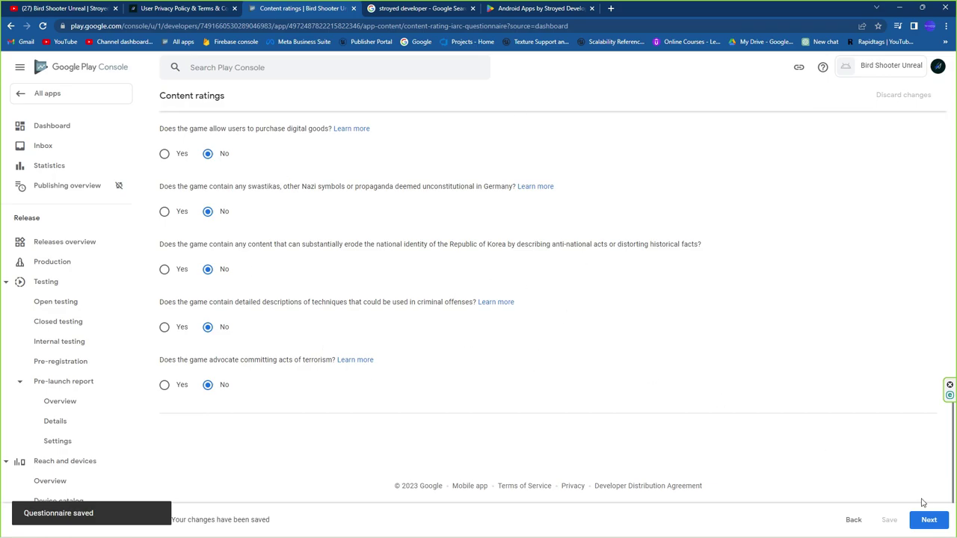
{"action": "left_click", "coordinate": [928, 520]}
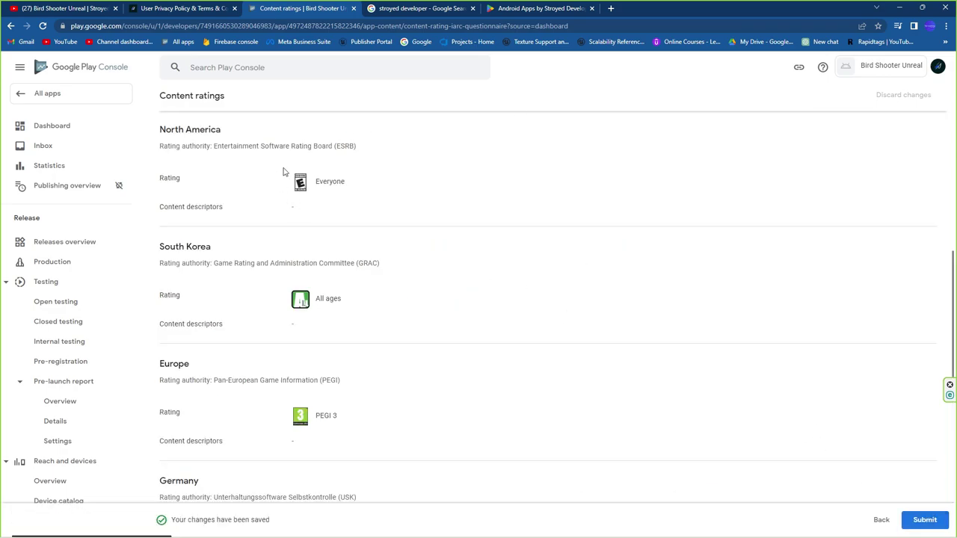
Step: Review the regional ratings in the summary, submit the content rating questionnaire and return to the dashboard
{"action": "scroll", "coordinate": [319, 219], "scroll_direction": "down", "scroll_amount": 2}
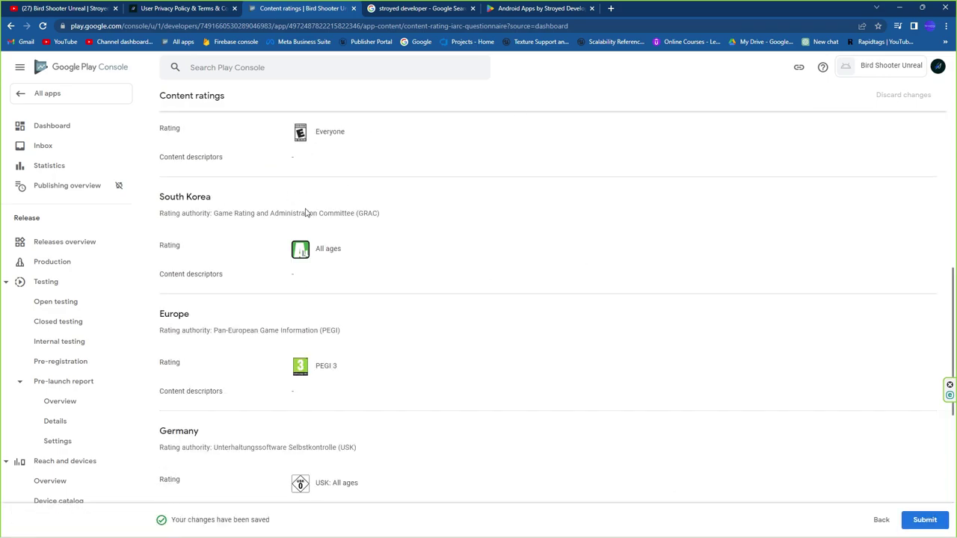
{"action": "scroll", "coordinate": [371, 252], "scroll_direction": "up", "scroll_amount": 2}
{"action": "scroll", "coordinate": [302, 267], "scroll_direction": "down", "scroll_amount": 2}
{"action": "scroll", "coordinate": [318, 376], "scroll_direction": "down", "scroll_amount": 4}
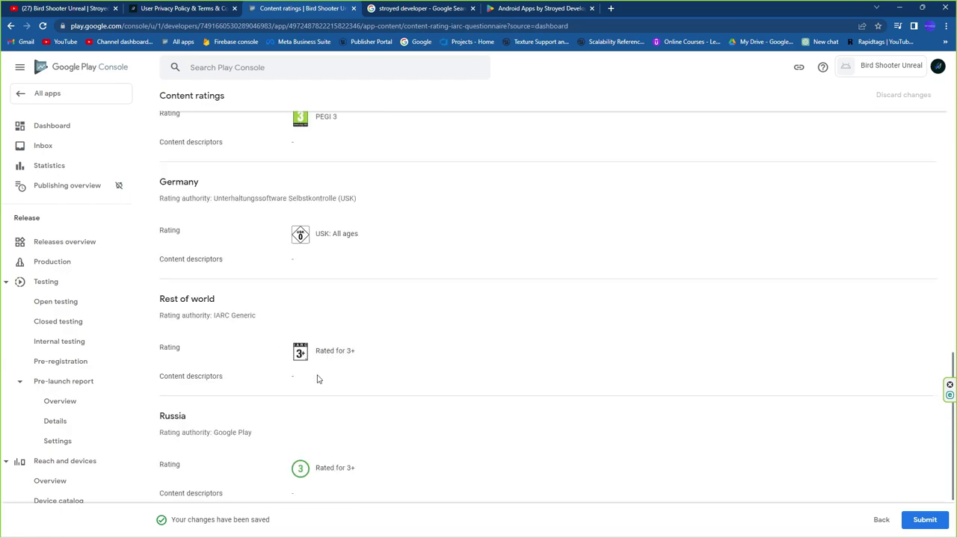
{"action": "scroll", "coordinate": [387, 277], "scroll_direction": "up", "scroll_amount": 10}
{"action": "left_click", "coordinate": [924, 519]}
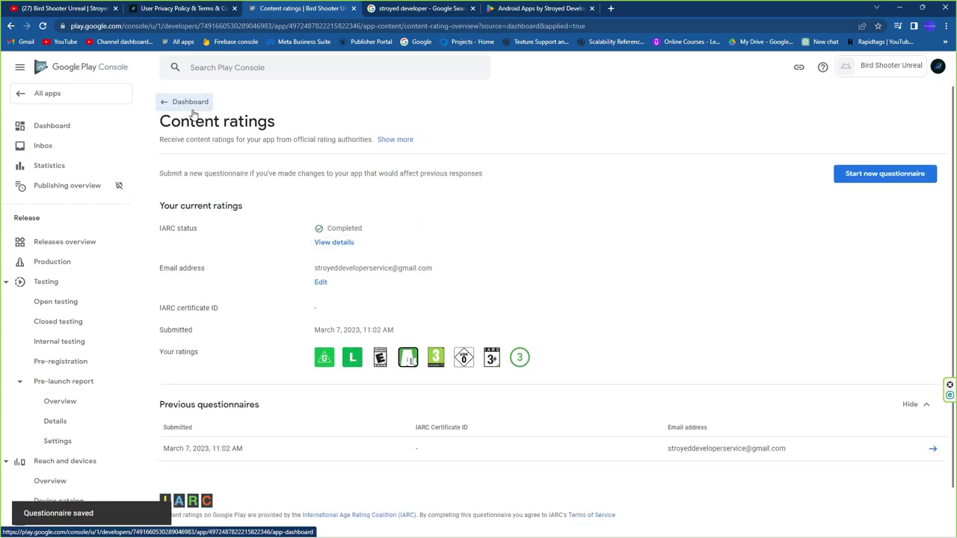
{"action": "left_click", "coordinate": [166, 102]}
Step: In the Target audience task, select the 16-17 and 18 and over age groups and continue past the policy requirements
{"action": "scroll", "coordinate": [457, 203], "scroll_direction": "down", "scroll_amount": 3}
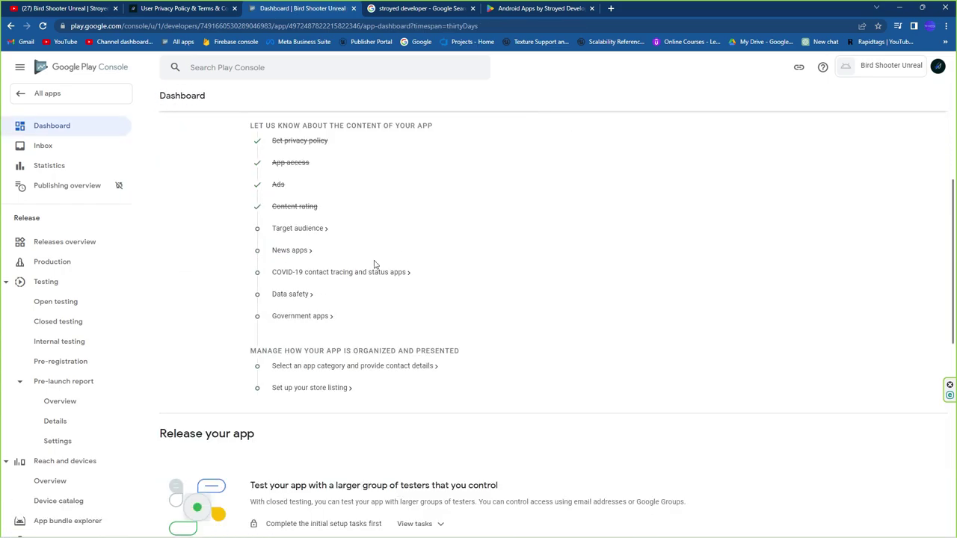
{"action": "left_click", "coordinate": [296, 230]}
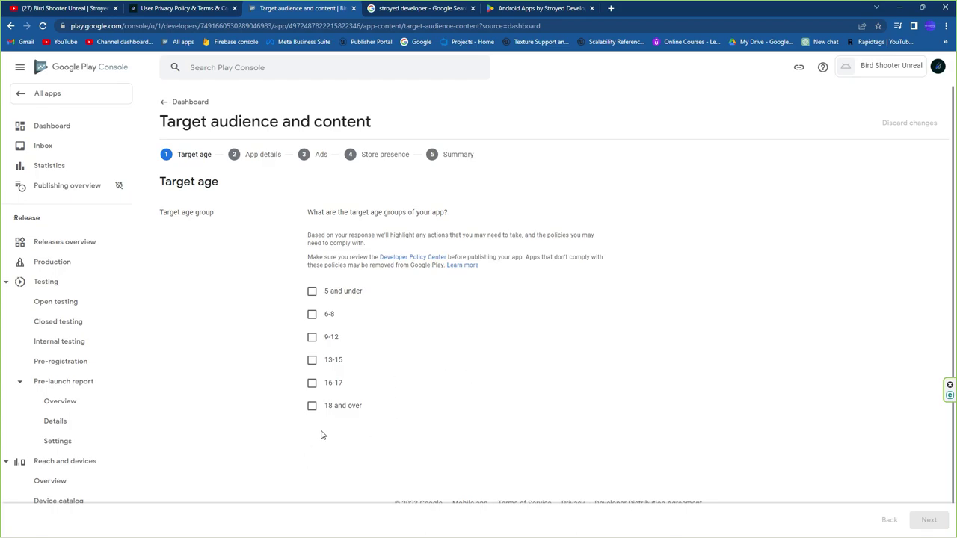
{"action": "left_click", "coordinate": [317, 406]}
{"action": "left_click", "coordinate": [313, 383]}
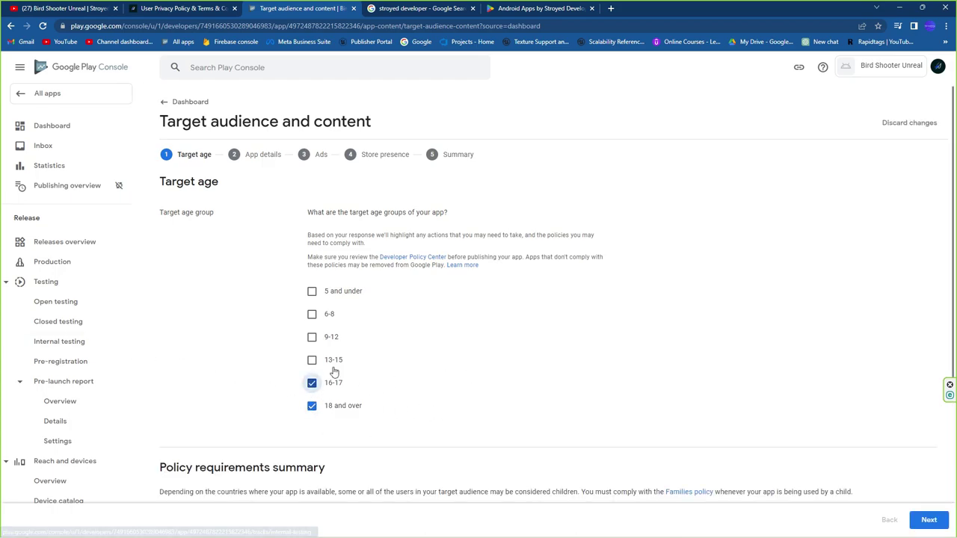
{"action": "scroll", "coordinate": [440, 421], "scroll_direction": "down", "scroll_amount": 1}
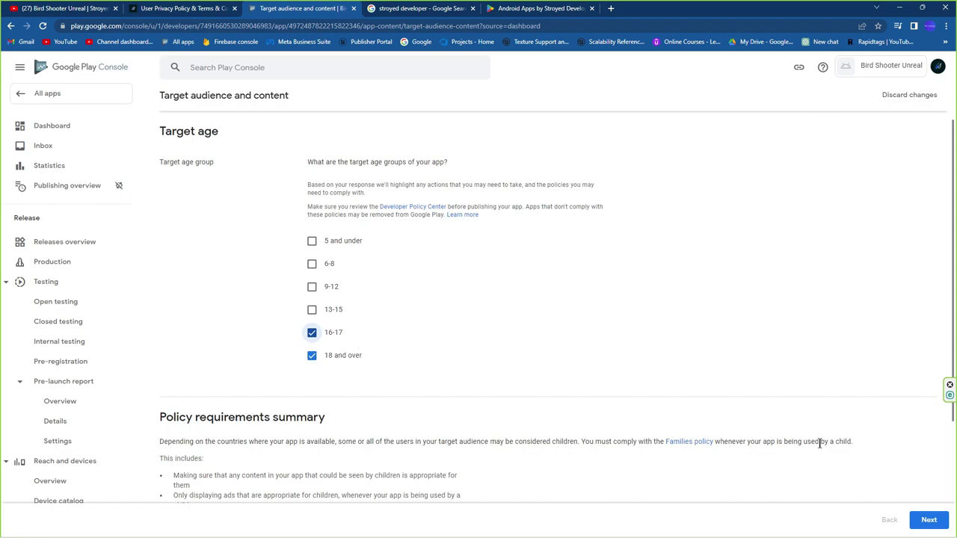
{"action": "scroll", "coordinate": [725, 453], "scroll_direction": "down", "scroll_amount": 3}
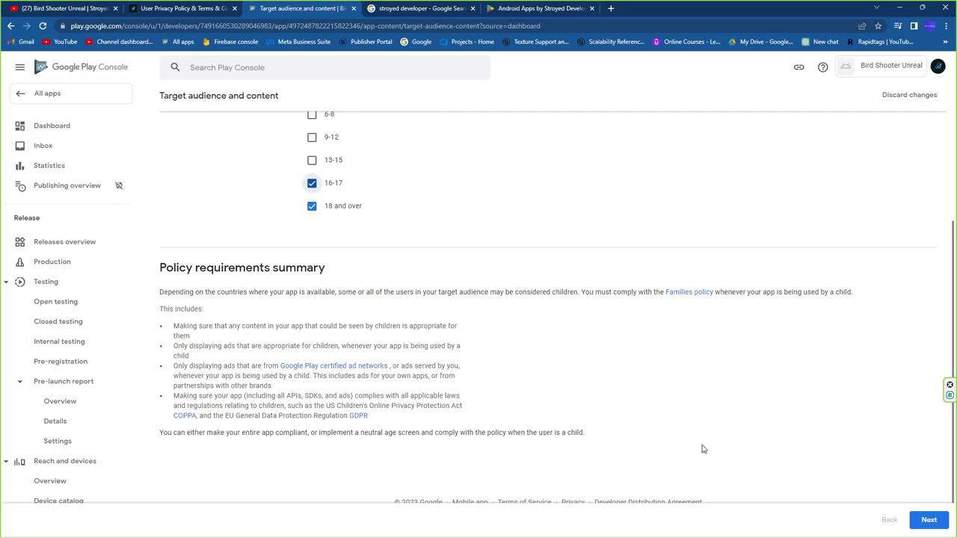
{"action": "left_click", "coordinate": [929, 519]}
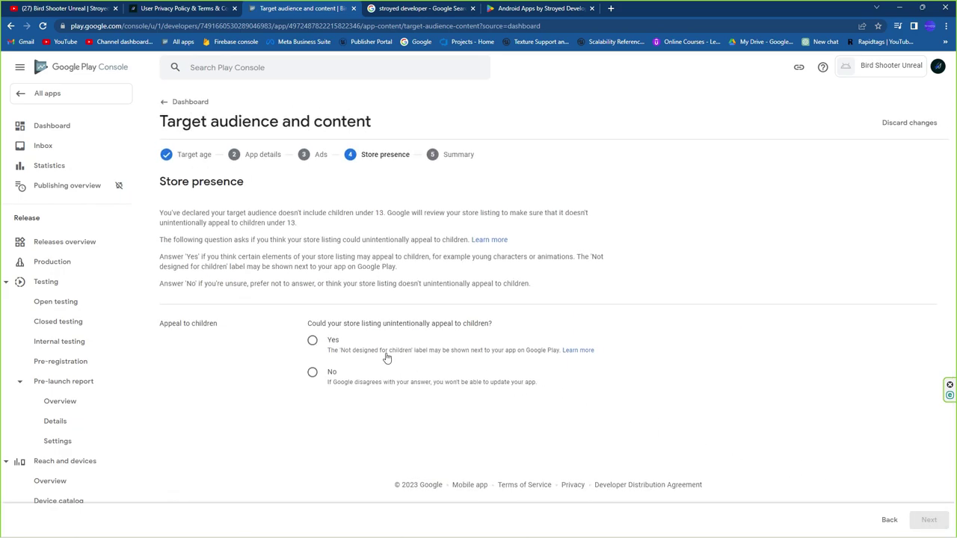
Step: Declare that the store listing does not unintentionally appeal to children, save the target audience form and return to the dashboard
{"action": "left_click", "coordinate": [312, 371]}
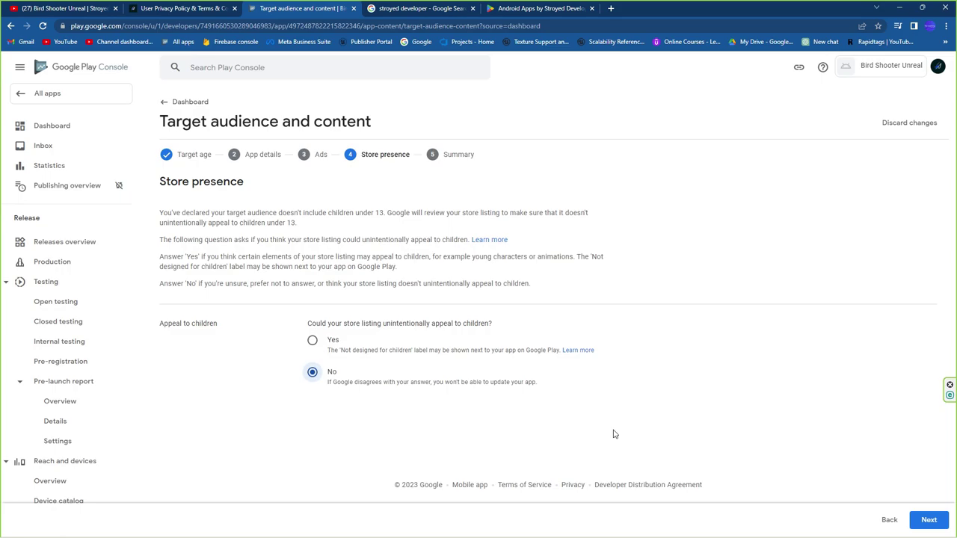
{"action": "left_click", "coordinate": [931, 520]}
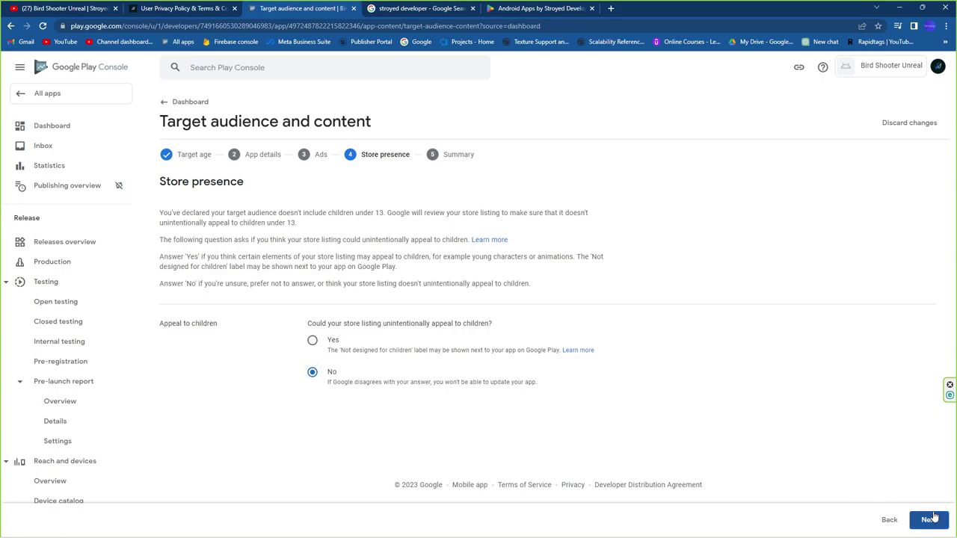
{"action": "left_click", "coordinate": [929, 520]}
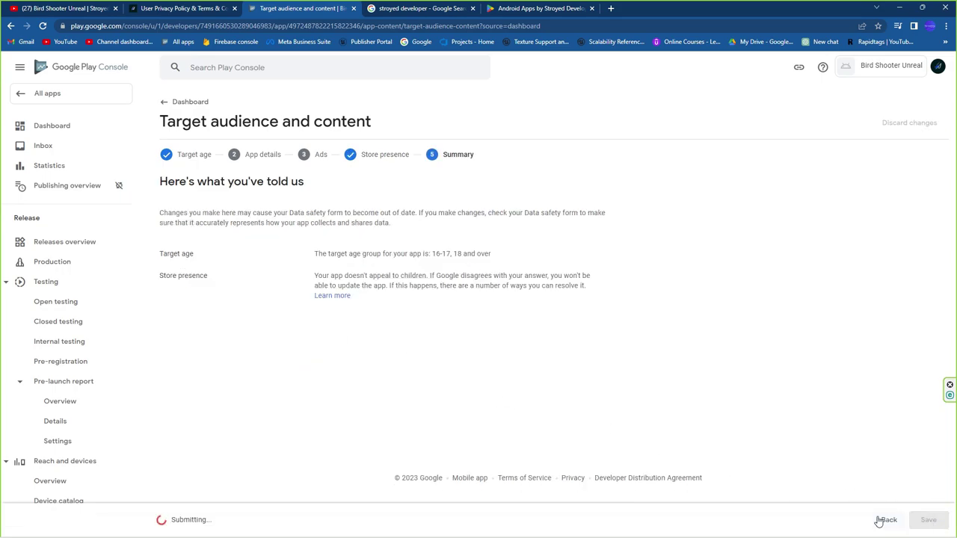
{"action": "left_click", "coordinate": [182, 102]}
Step: Complete the News apps task by declaring that this is not a news app, save it and return to the dashboard
{"action": "scroll", "coordinate": [424, 376], "scroll_direction": "down", "scroll_amount": 2}
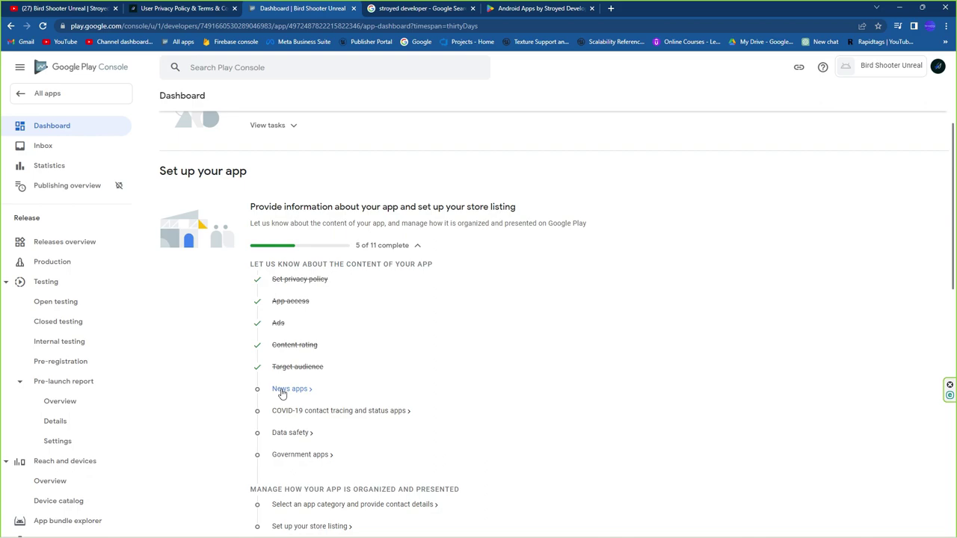
{"action": "left_click", "coordinate": [281, 390]}
{"action": "left_click", "coordinate": [327, 200]}
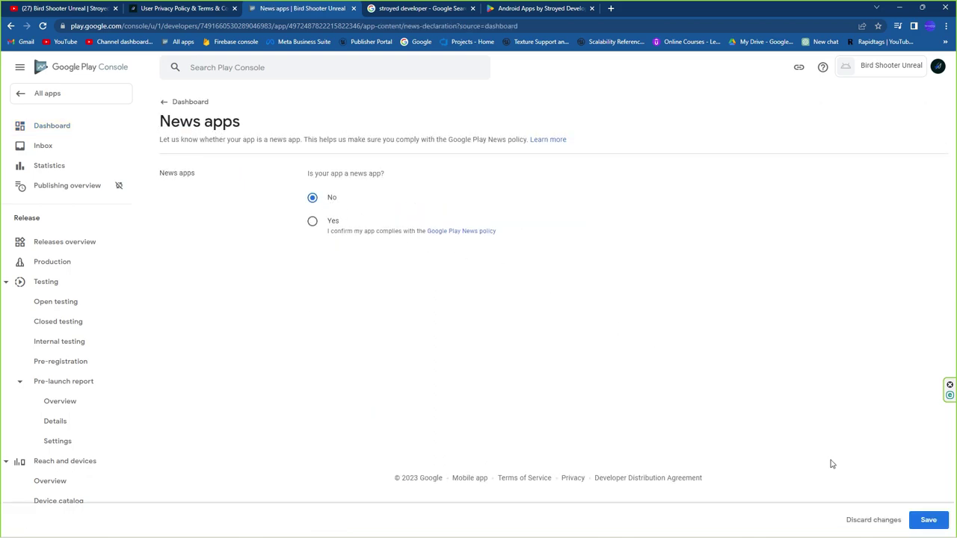
{"action": "left_click", "coordinate": [928, 520]}
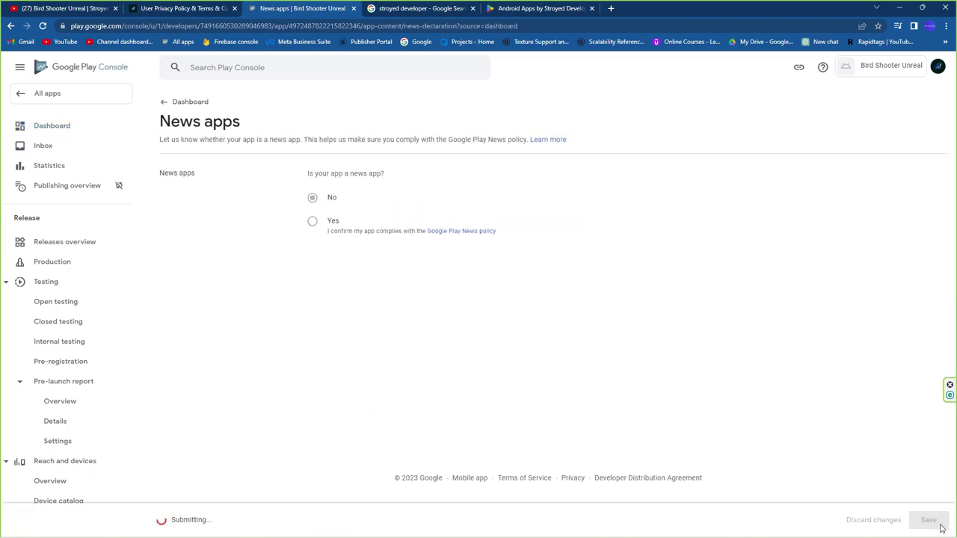
{"action": "left_click", "coordinate": [190, 105]}
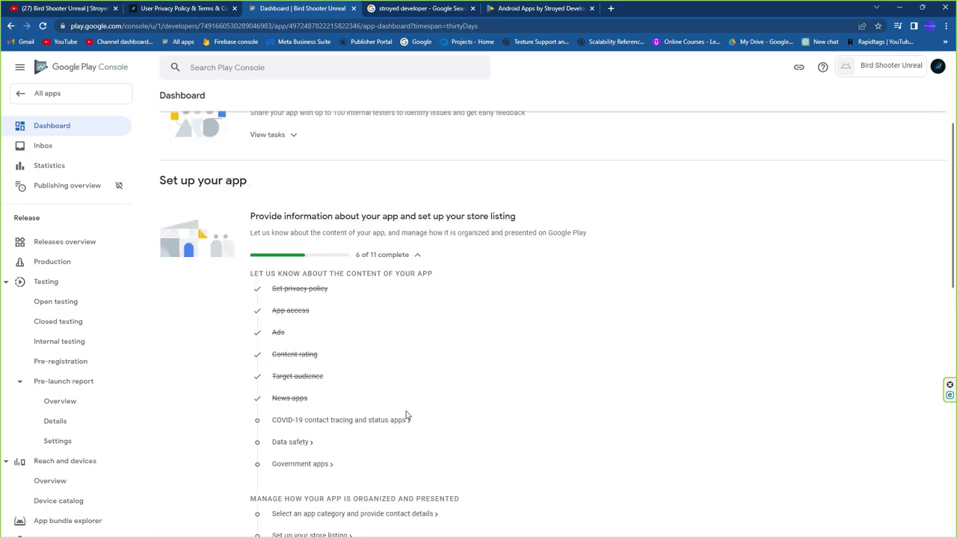
Step: Declare that the app is not a publicly available COVID-19 contact tracing or status app, save and return to the dashboard
{"action": "left_click", "coordinate": [277, 372]}
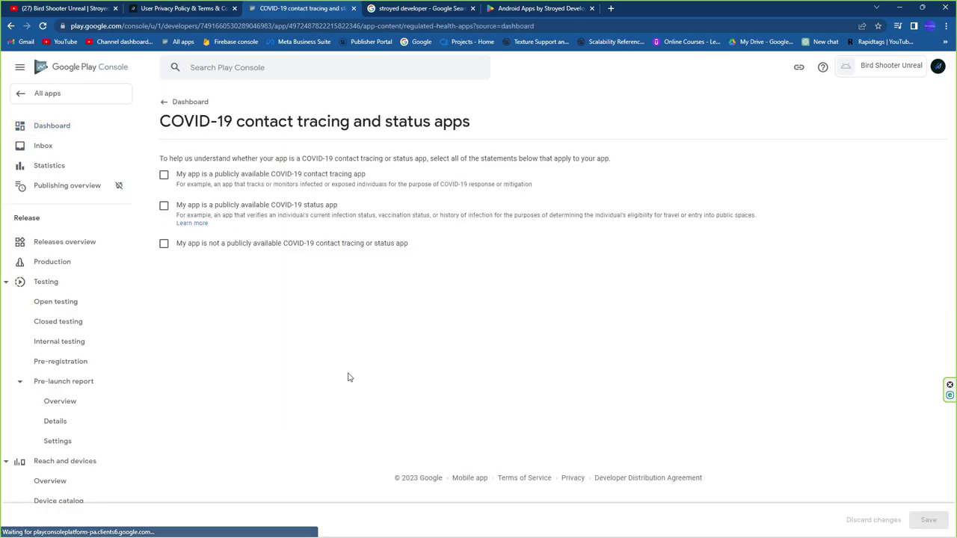
{"action": "left_click", "coordinate": [279, 244]}
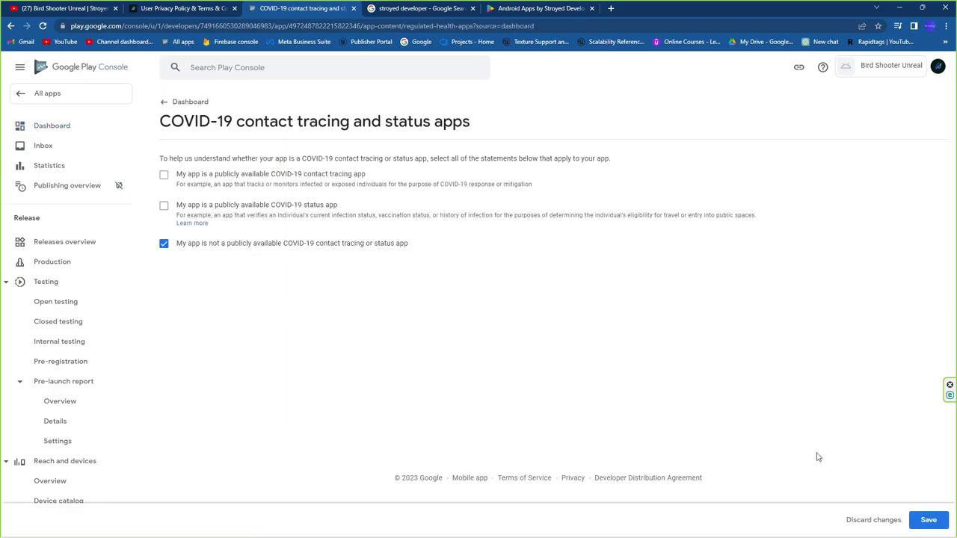
{"action": "left_click", "coordinate": [924, 520]}
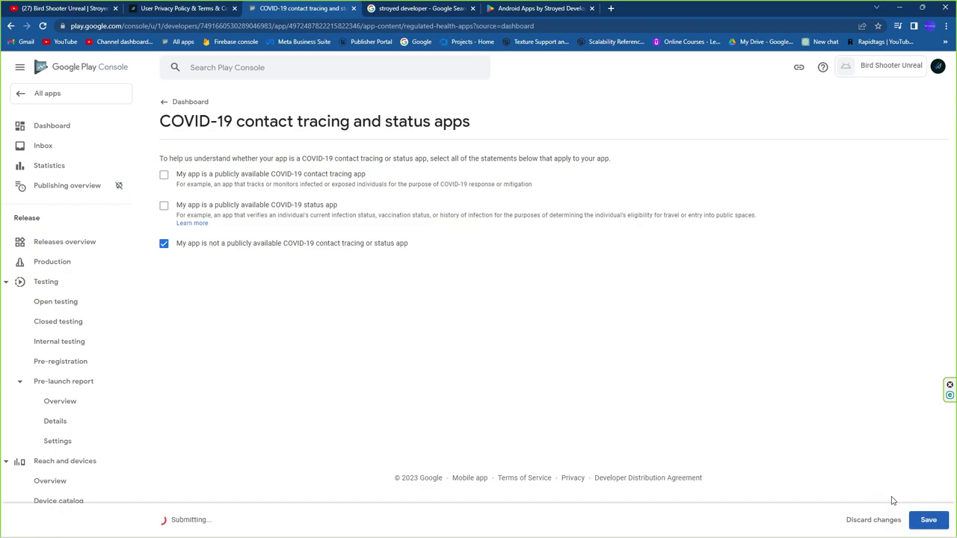
{"action": "left_click", "coordinate": [175, 102]}
Step: Start the Data safety form and answer No to collecting or sharing any of the required user data types
{"action": "scroll", "coordinate": [438, 450], "scroll_direction": "down", "scroll_amount": 5}
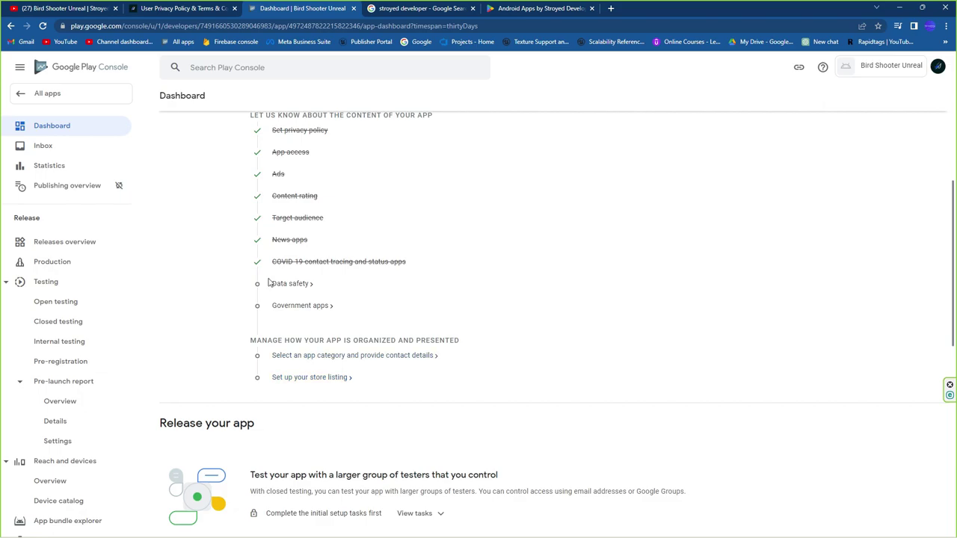
{"action": "left_click", "coordinate": [290, 284]}
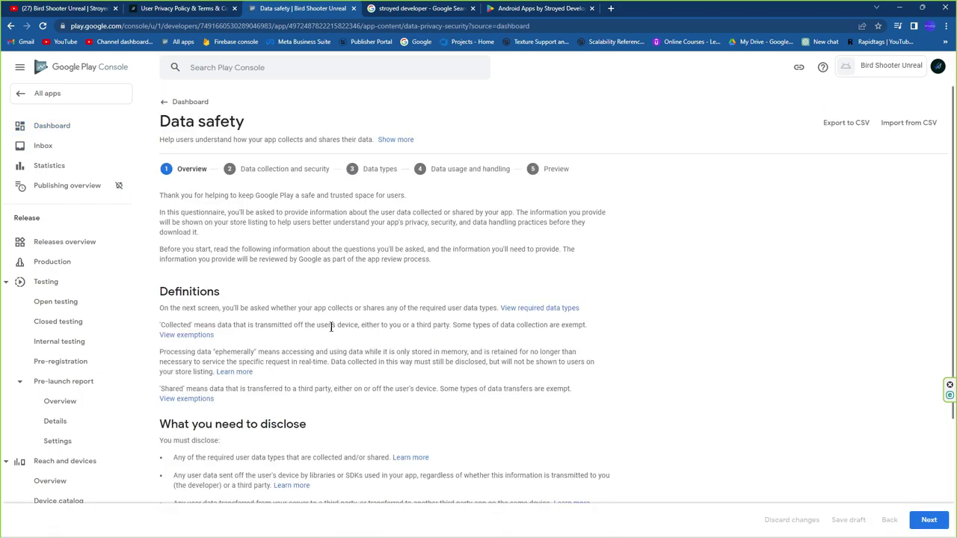
{"action": "scroll", "coordinate": [331, 326], "scroll_direction": "down", "scroll_amount": 3}
{"action": "left_click", "coordinate": [926, 519]}
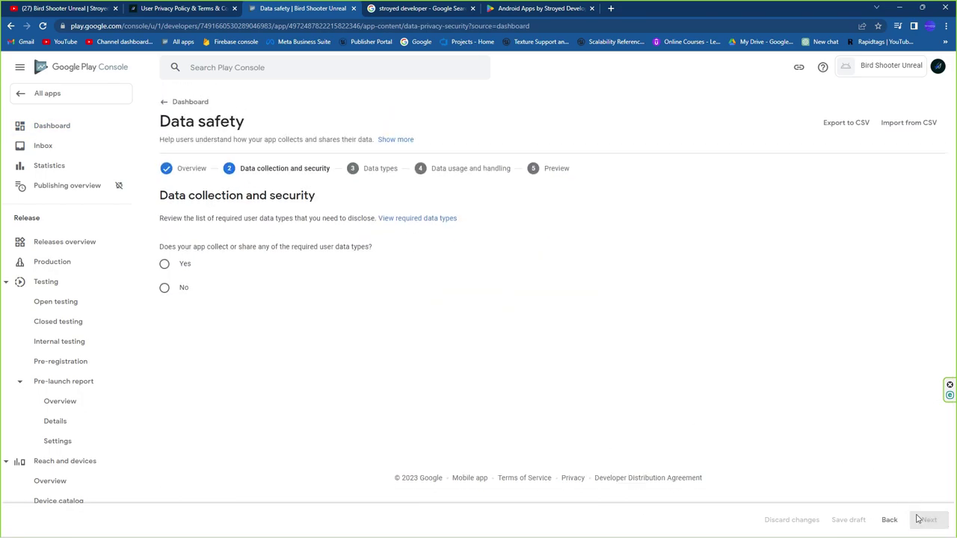
{"action": "left_click", "coordinate": [166, 288]}
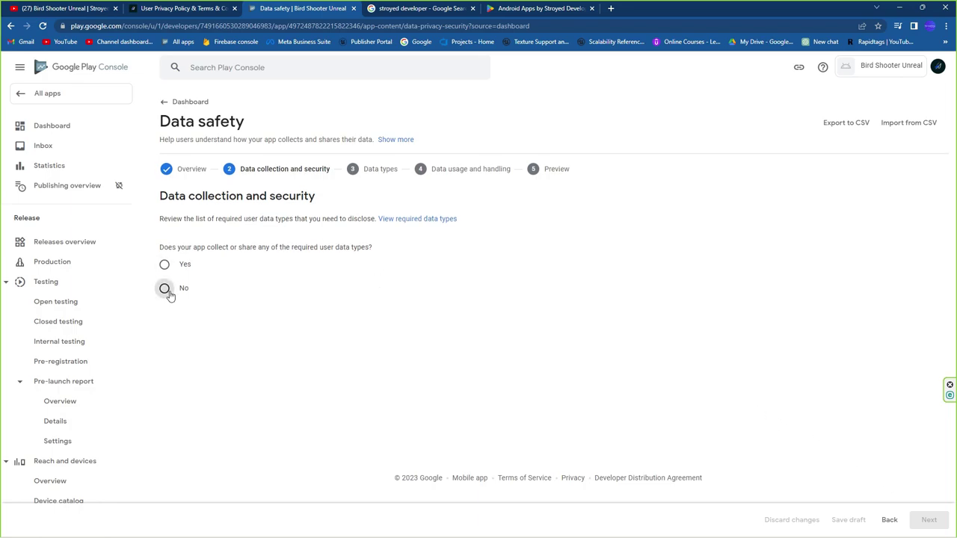
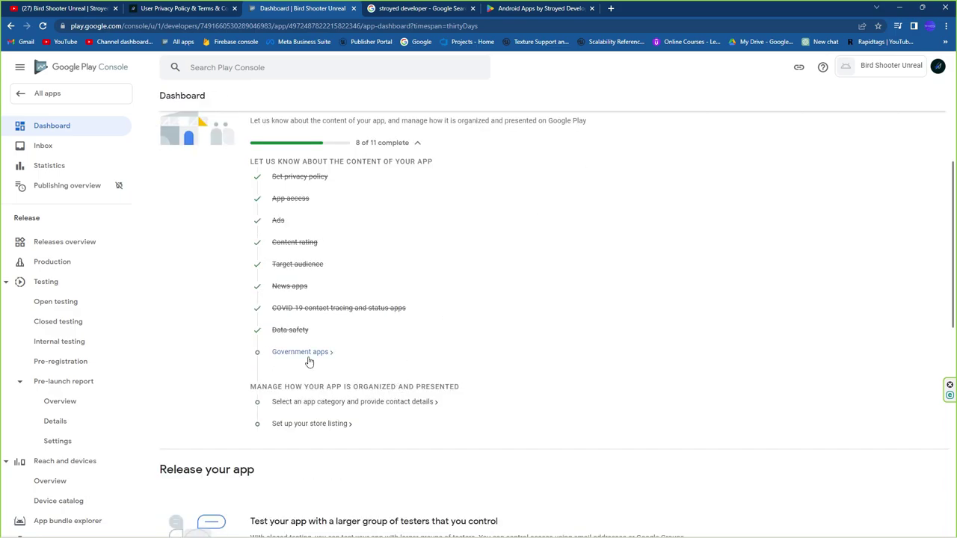
Step: Complete the Government apps task by answering No to government development, save it and return to the dashboard
{"action": "left_click", "coordinate": [306, 353]}
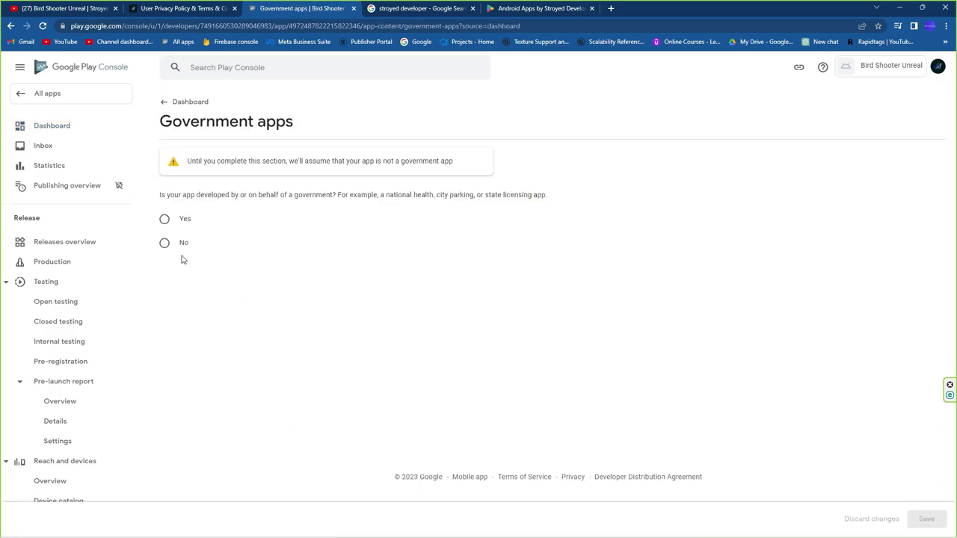
{"action": "left_click", "coordinate": [184, 245]}
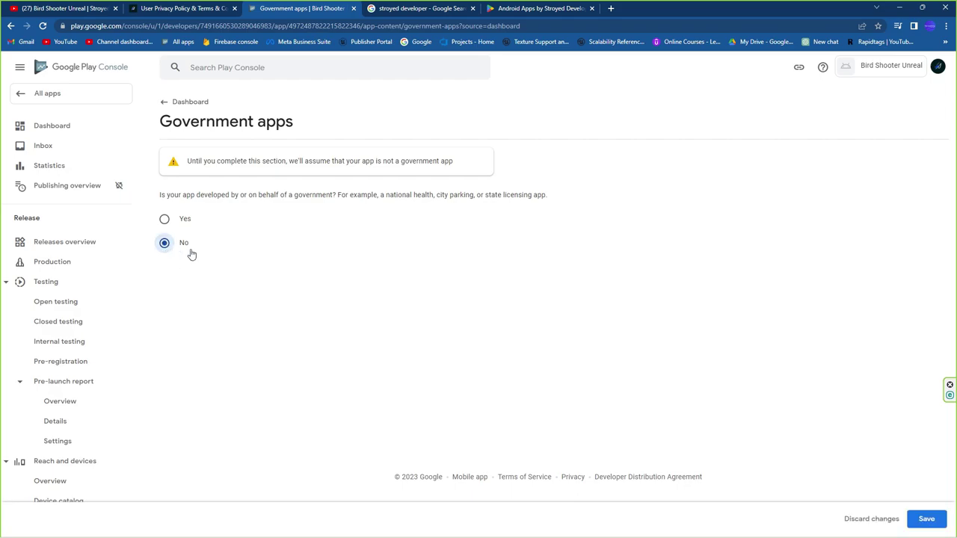
{"action": "left_click", "coordinate": [925, 519]}
{"action": "left_click", "coordinate": [187, 102]}
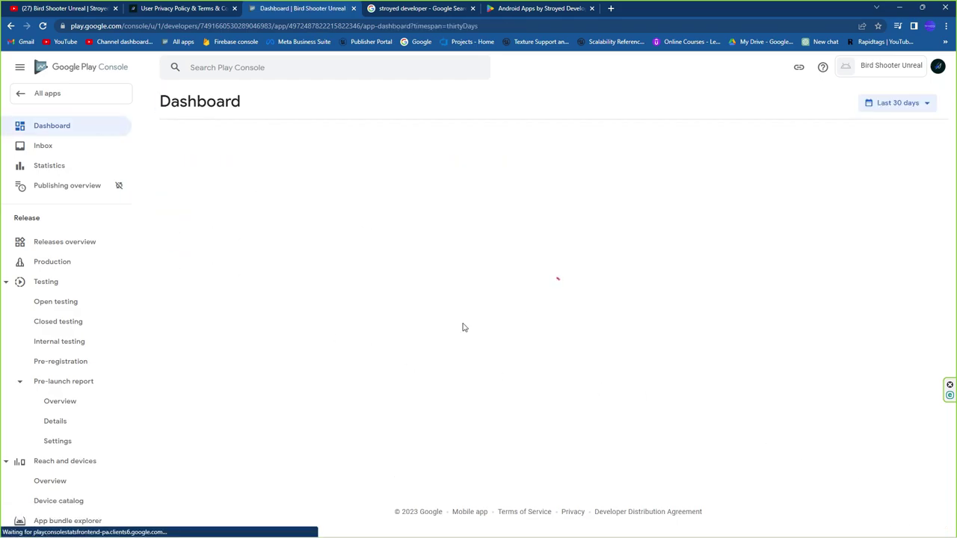
Step: Start the app category and contact details task and set the game's category to Casual
{"action": "scroll", "coordinate": [479, 359], "scroll_direction": "down", "scroll_amount": 1}
{"action": "scroll", "coordinate": [430, 410], "scroll_direction": "down", "scroll_amount": 2}
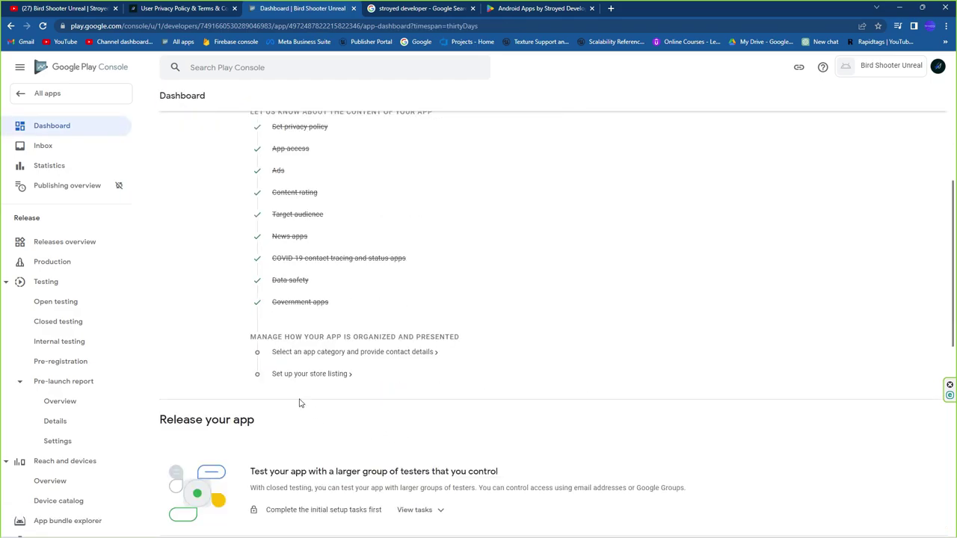
{"action": "left_click", "coordinate": [300, 353]}
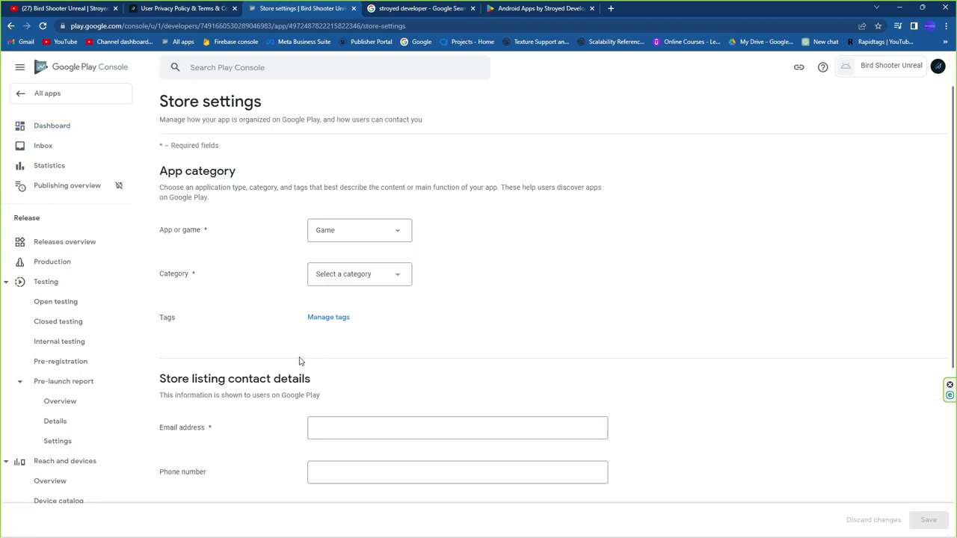
{"action": "scroll", "coordinate": [305, 351], "scroll_direction": "down", "scroll_amount": 1}
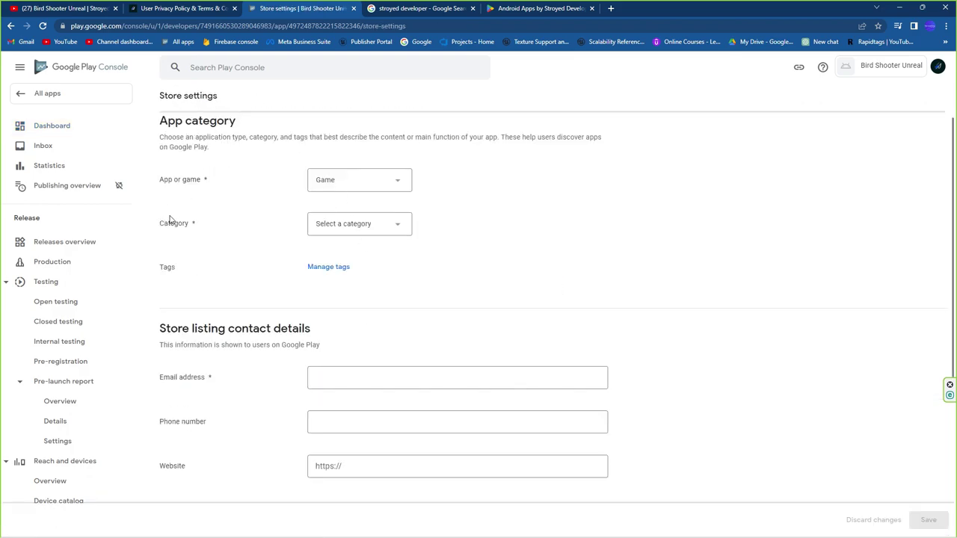
{"action": "left_click", "coordinate": [357, 224]}
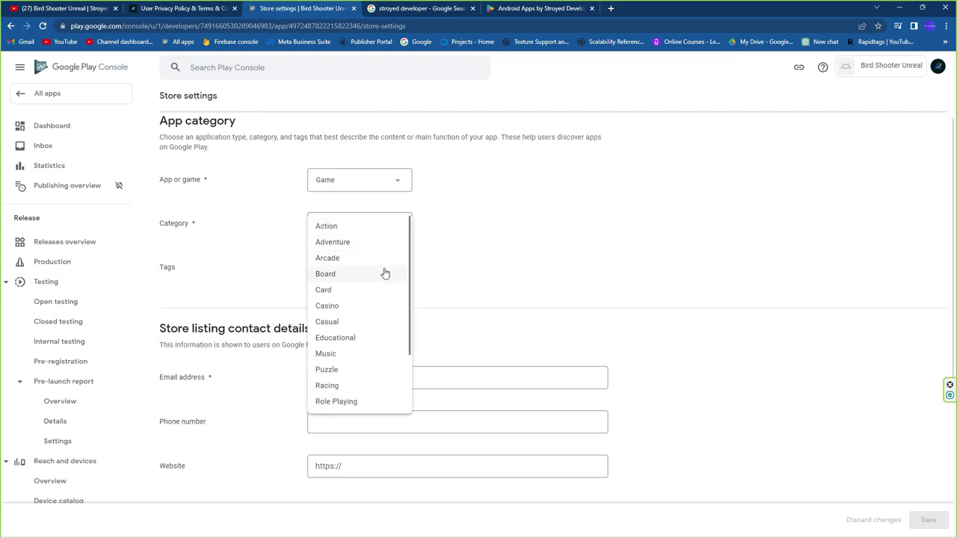
{"action": "left_click", "coordinate": [353, 323]}
Step: Search the game's available tags for "shoot" and select Shooter, Shooting range and Tactical shooter
{"action": "left_click", "coordinate": [337, 267]}
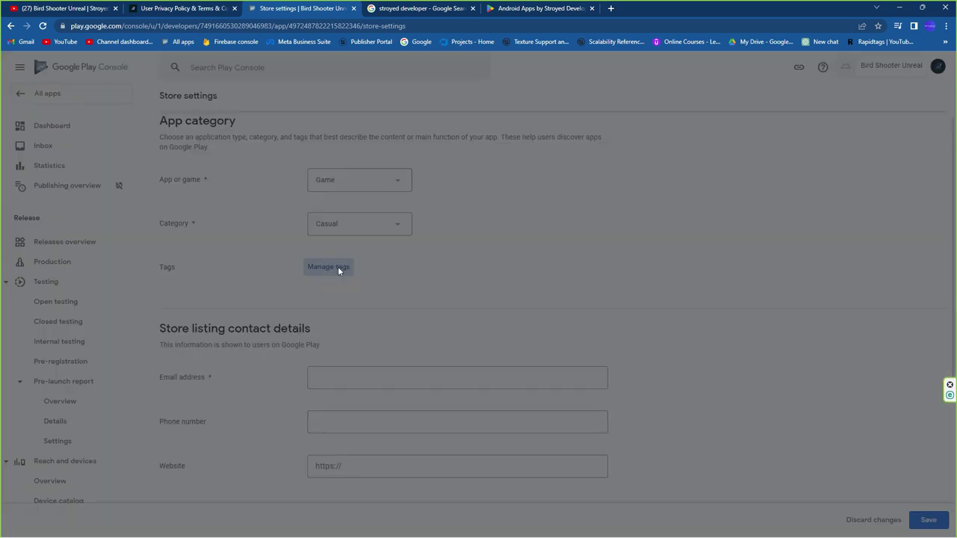
{"action": "scroll", "coordinate": [269, 287], "scroll_direction": "down", "scroll_amount": 5}
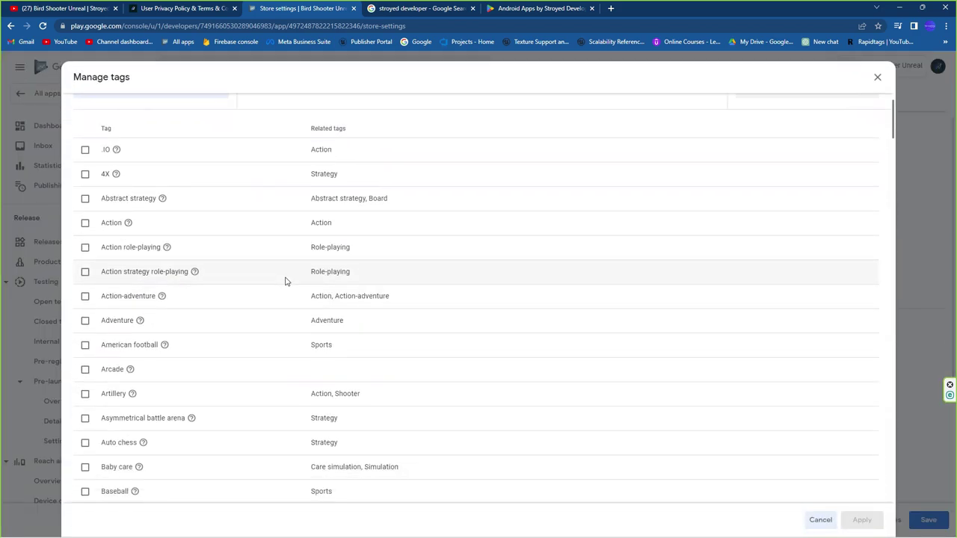
{"action": "scroll", "coordinate": [287, 279], "scroll_direction": "down", "scroll_amount": 2}
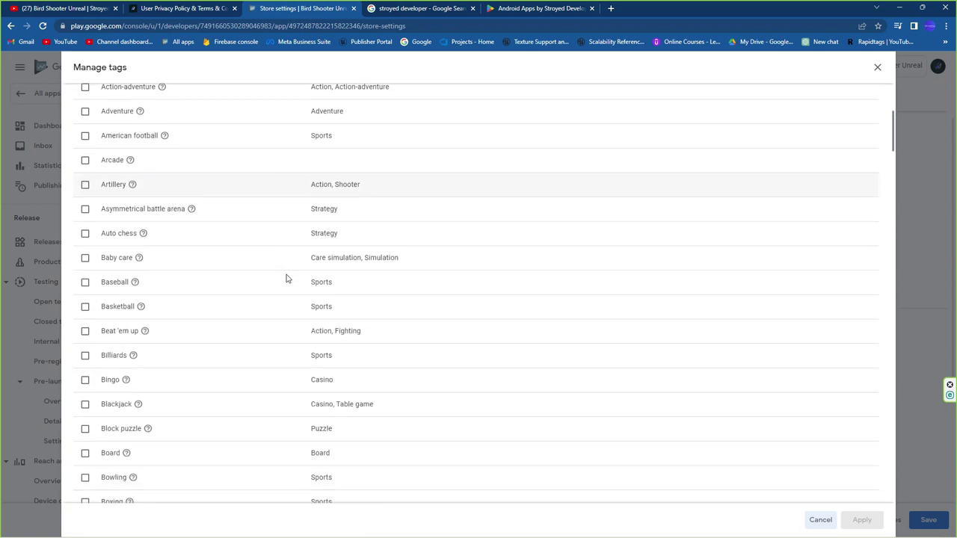
{"action": "scroll", "coordinate": [448, 225], "scroll_direction": "up", "scroll_amount": 5}
{"action": "left_click", "coordinate": [784, 187]}
{"action": "type", "text": "shoot"}
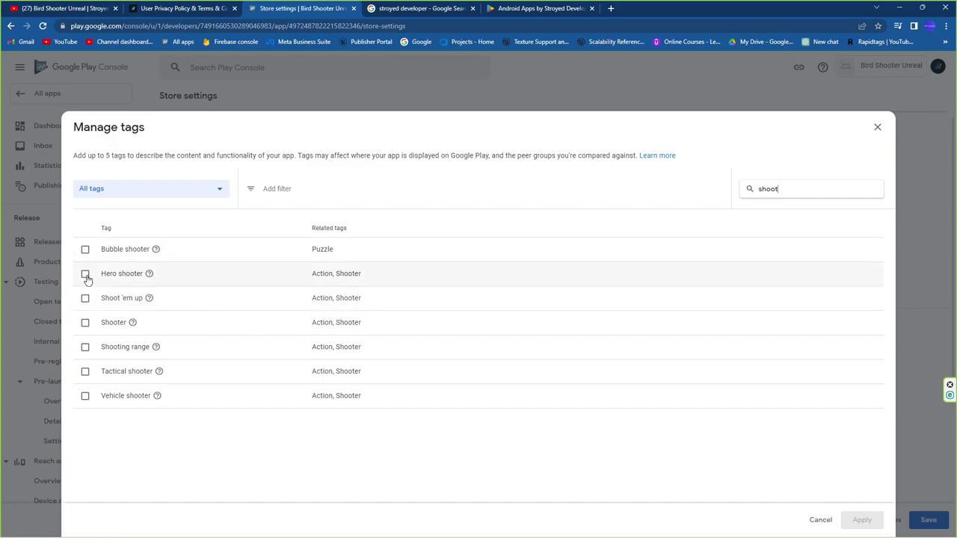
{"action": "left_click", "coordinate": [85, 322]}
{"action": "left_click", "coordinate": [85, 347]}
{"action": "left_click", "coordinate": [85, 371]}
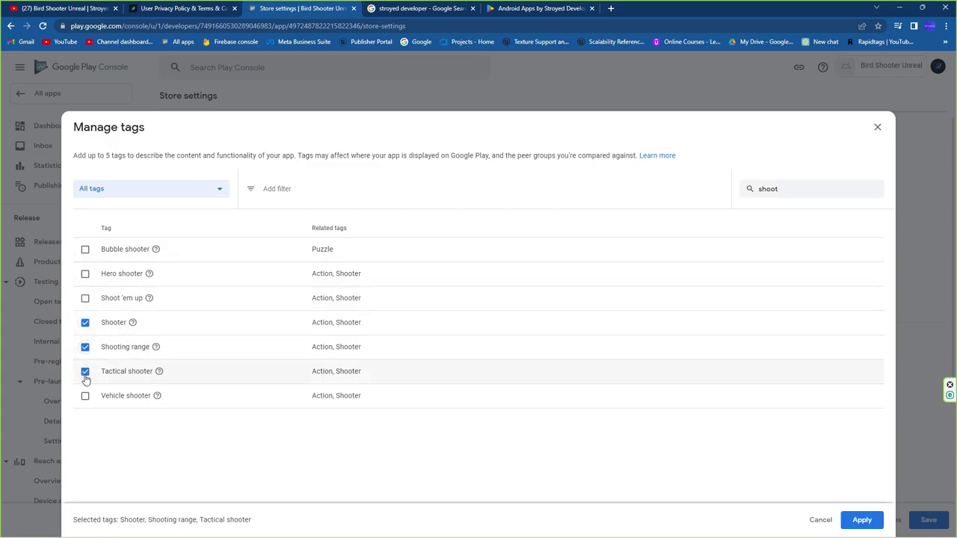
Step: Search the available tags for "bird" and clear the search to list all tags again
{"action": "left_click", "coordinate": [791, 189]}
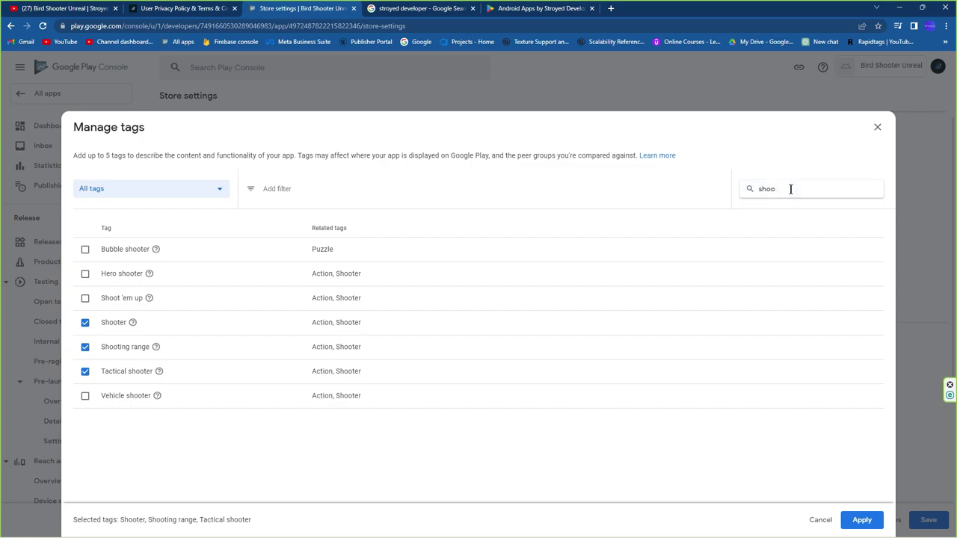
{"action": "key", "text": "BackSpace"}
{"action": "type", "text": "bir"}
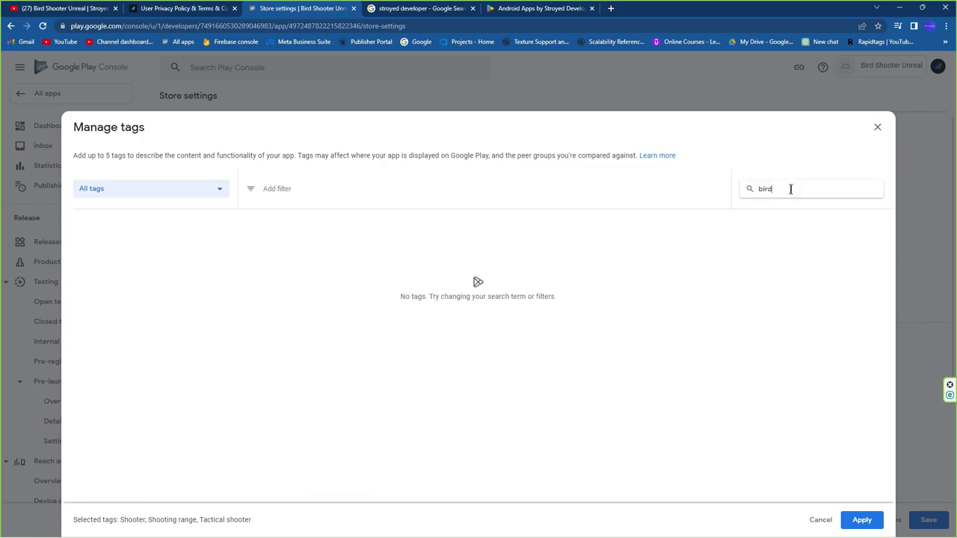
{"action": "key", "text": "BackSpace"}
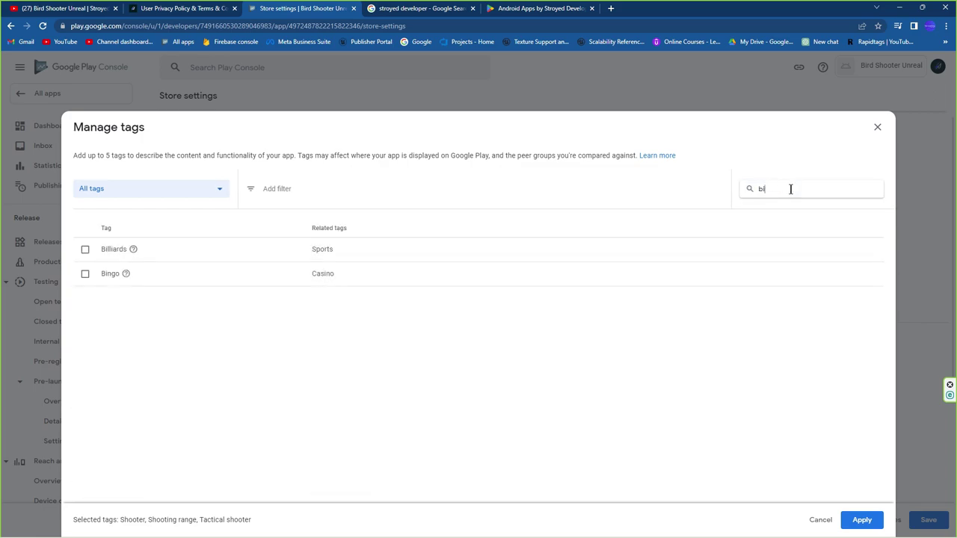
{"action": "key", "text": "BackSpace"}
{"action": "key", "text": "BackSpace"}
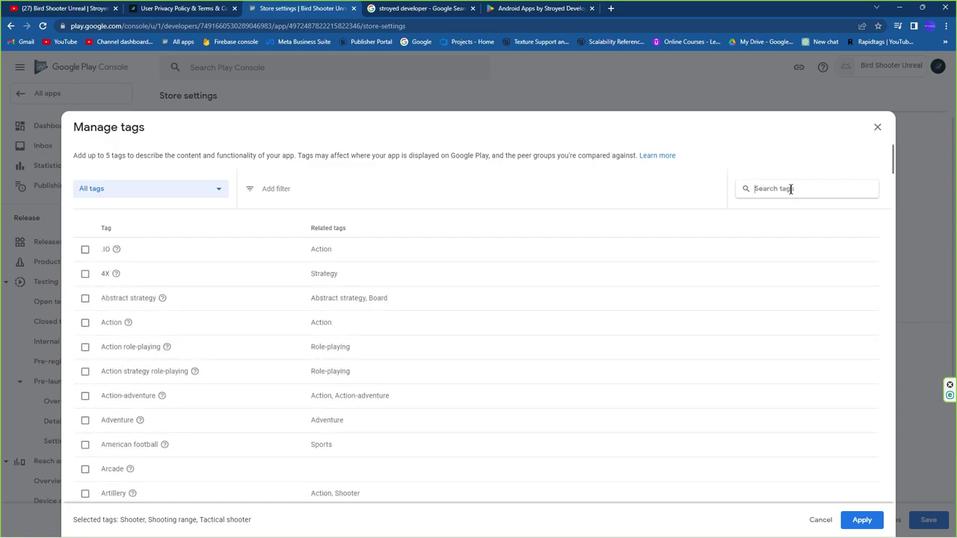
Step: Add the Adventure and Arcade tags to the selection and apply the tags
{"action": "scroll", "coordinate": [323, 345], "scroll_direction": "down", "scroll_amount": 1}
{"action": "scroll", "coordinate": [323, 345], "scroll_direction": "down", "scroll_amount": 1}
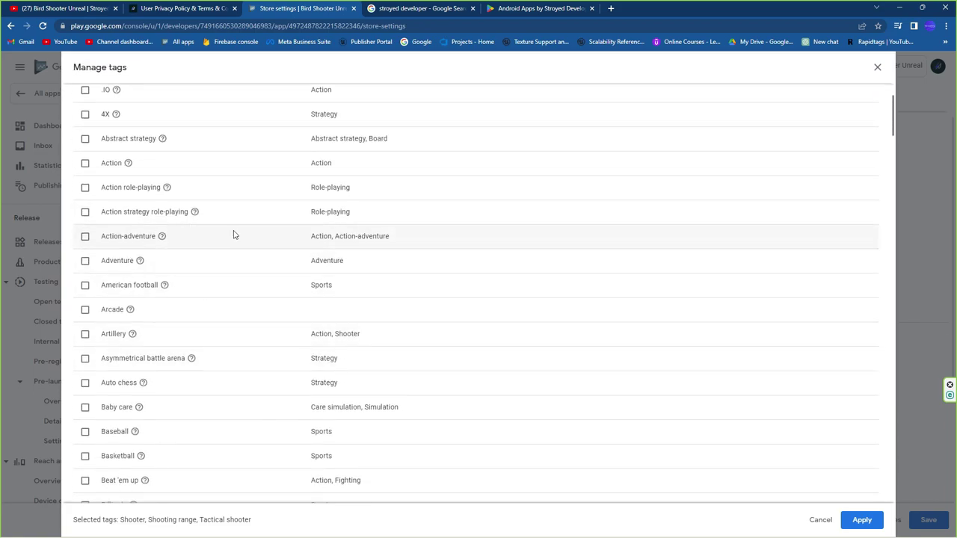
{"action": "left_click", "coordinate": [93, 263]}
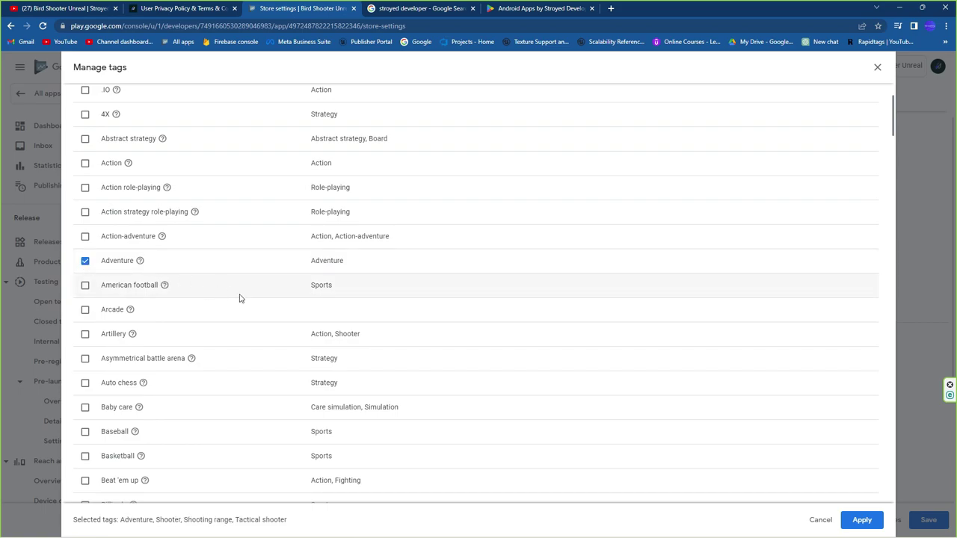
{"action": "left_click", "coordinate": [84, 310]}
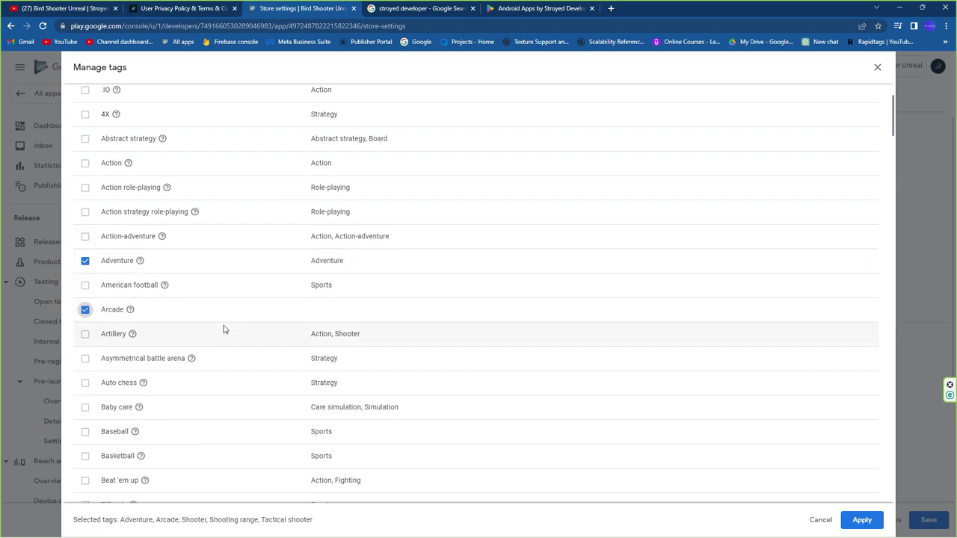
{"action": "left_click", "coordinate": [869, 526]}
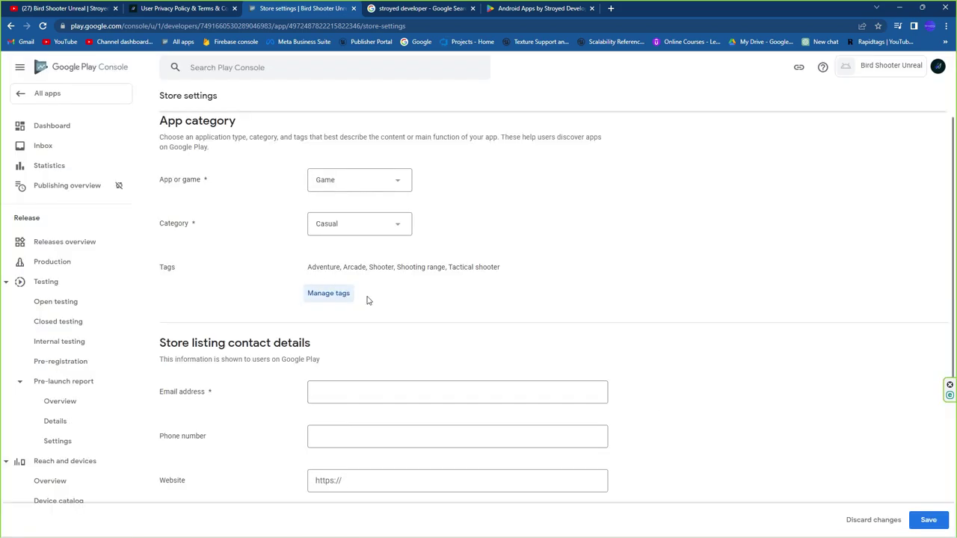
Step: Copy the contact email from the privacy policy page and paste it into the store listing's email address field
{"action": "scroll", "coordinate": [367, 300], "scroll_direction": "down", "scroll_amount": 1}
{"action": "left_click", "coordinate": [349, 301]}
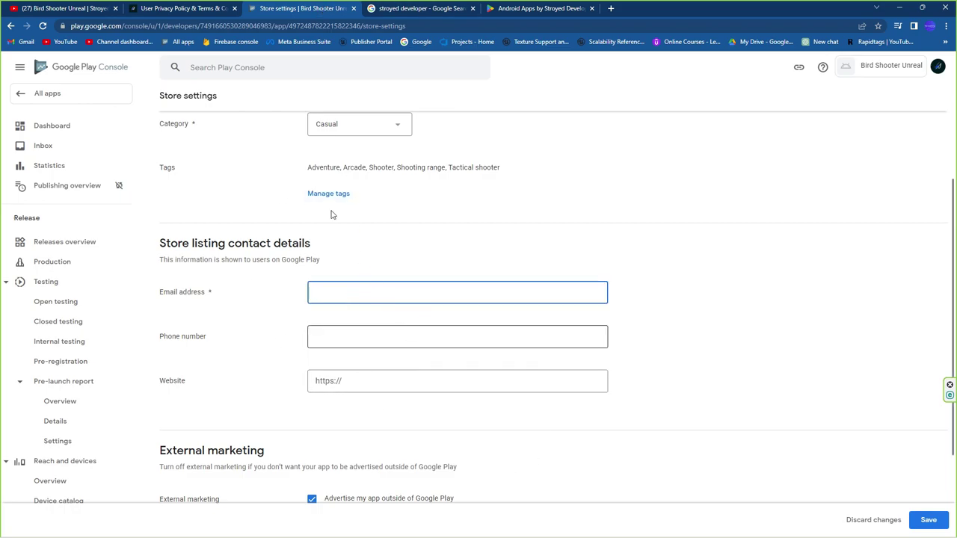
{"action": "left_click", "coordinate": [163, 7]}
{"action": "right_click", "coordinate": [287, 307]}
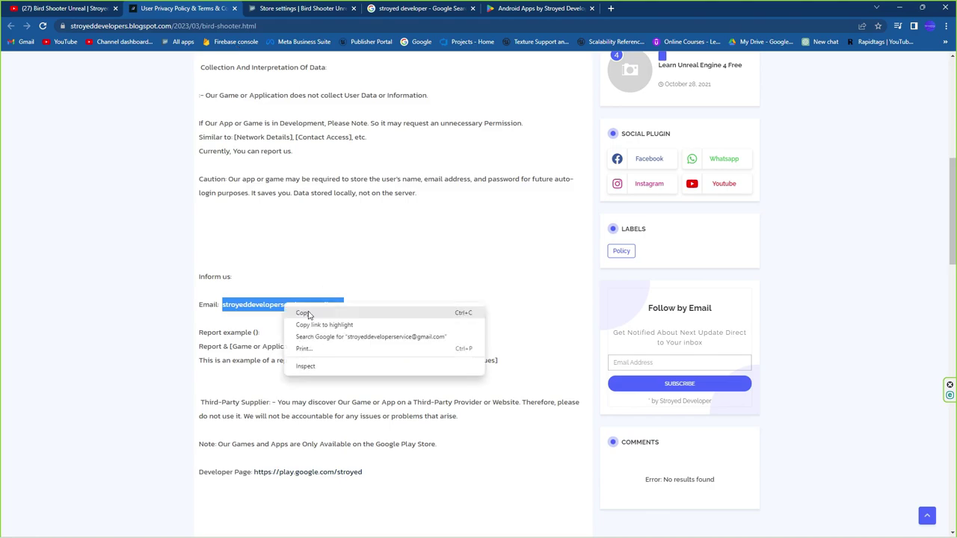
{"action": "left_click", "coordinate": [309, 315]}
{"action": "left_click", "coordinate": [408, 6]}
{"action": "left_click", "coordinate": [270, 6]}
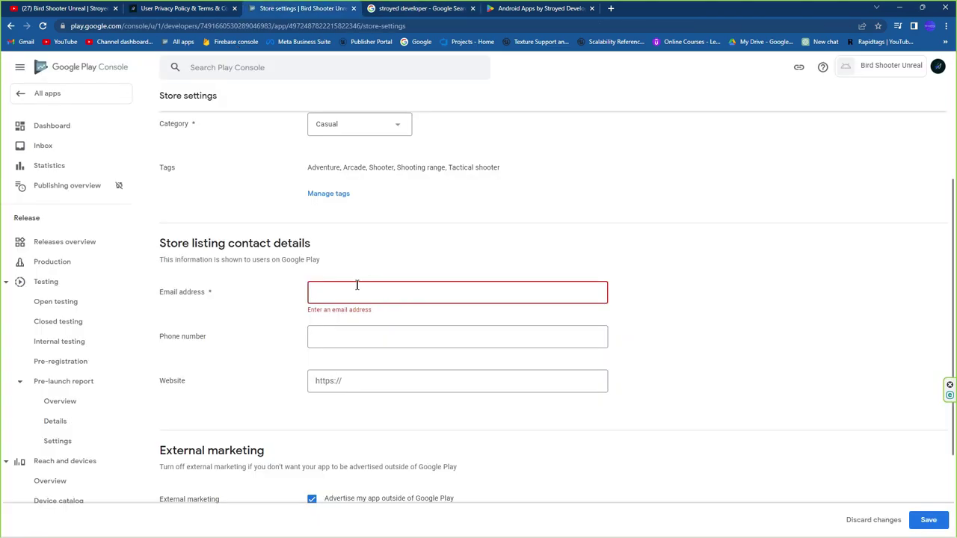
{"action": "left_click", "coordinate": [356, 285]}
{"action": "key", "text": "ctrl+v"}
Step: Copy only the site address without the page path from the privacy policy page's URL and return to the store settings
{"action": "left_click", "coordinate": [351, 380]}
{"action": "left_click", "coordinate": [180, 7]}
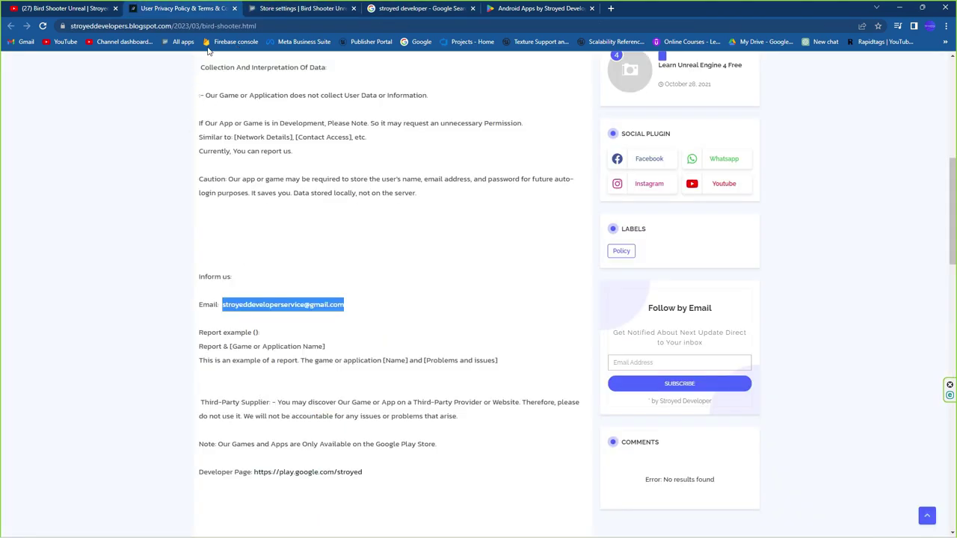
{"action": "left_click", "coordinate": [188, 26]}
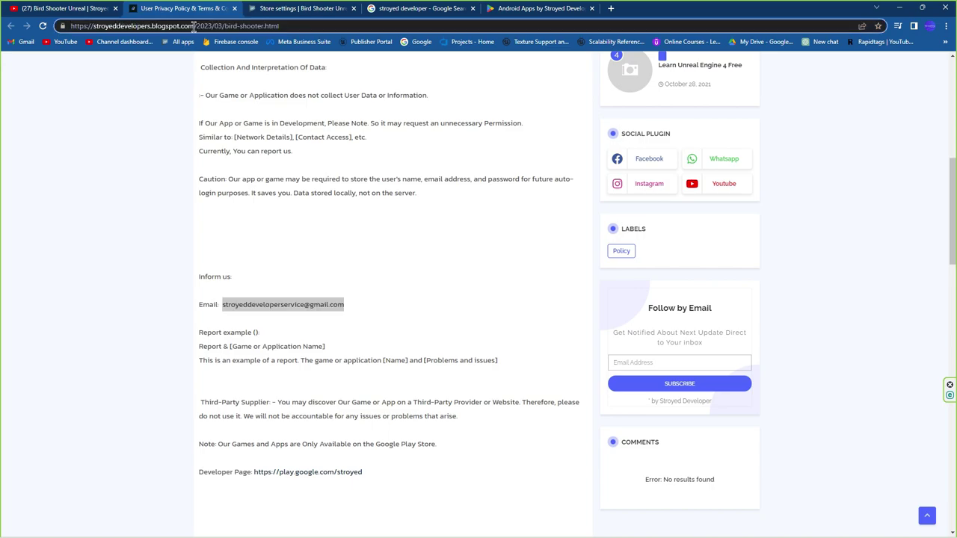
{"action": "left_click_drag", "start_coordinate": [193, 26], "coordinate": [70, 27]}
{"action": "right_click", "coordinate": [114, 27]}
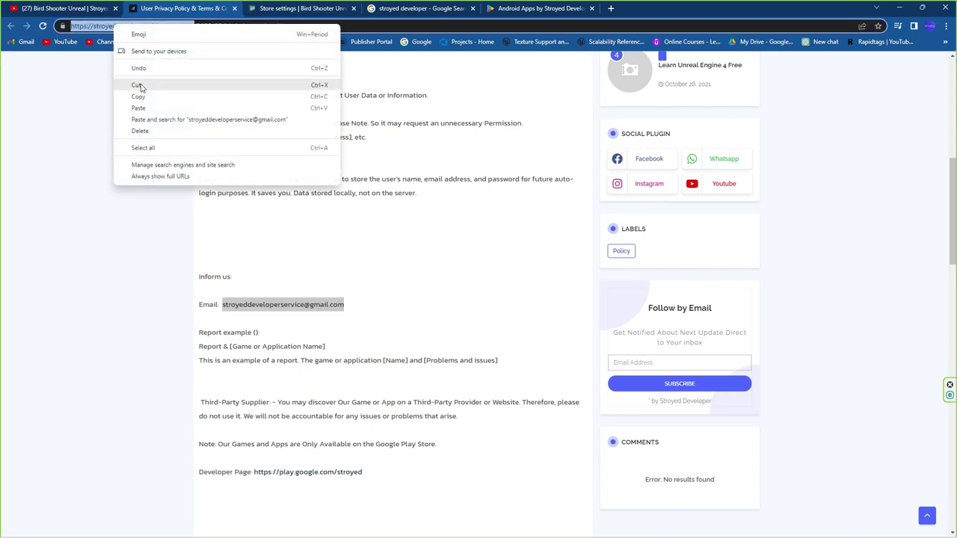
{"action": "left_click", "coordinate": [138, 96]}
{"action": "left_click", "coordinate": [422, 7]}
{"action": "left_click", "coordinate": [299, 8]}
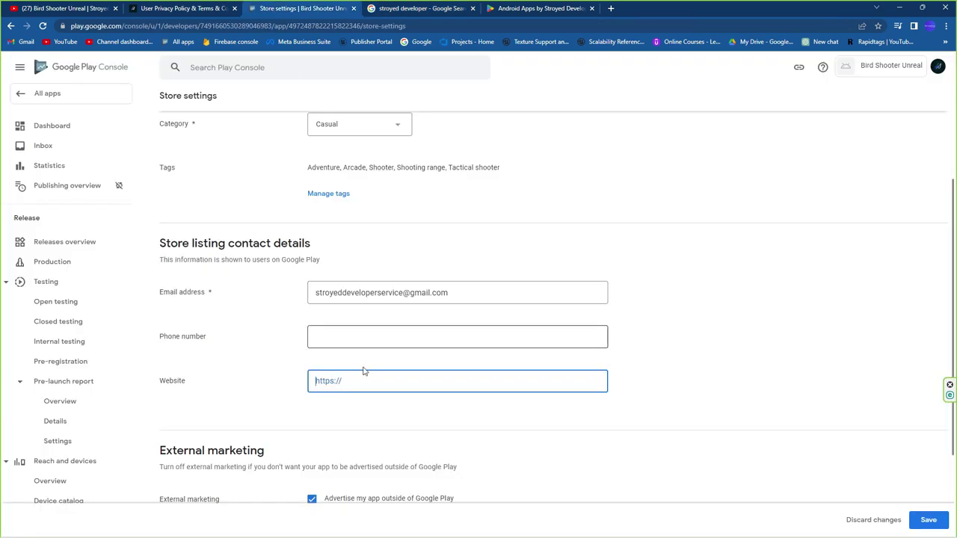
{"action": "left_click", "coordinate": [364, 382]}
{"action": "key", "text": "ctrl+v"}
{"action": "scroll", "coordinate": [434, 408], "scroll_direction": "down", "scroll_amount": 1}
{"action": "left_click", "coordinate": [466, 331]}
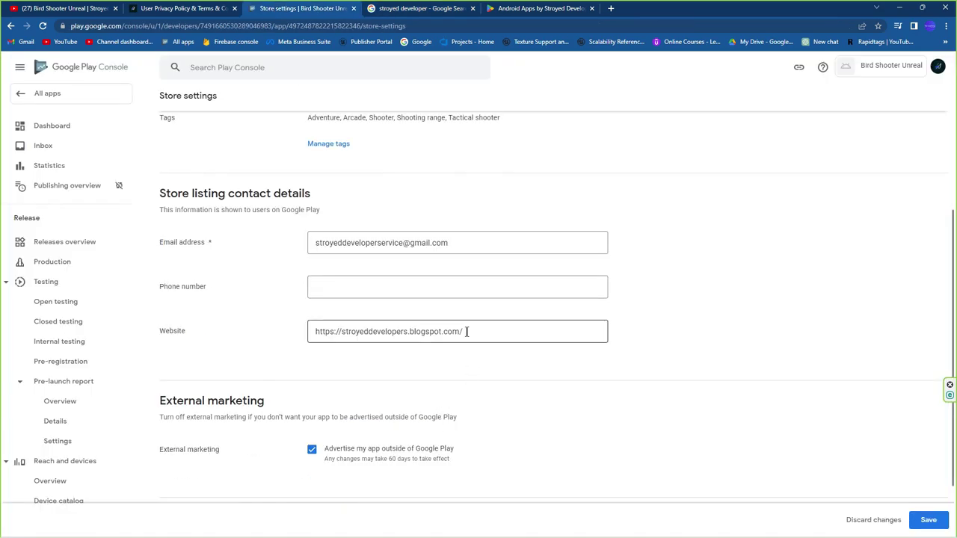
{"action": "key", "text": "BackSpace"}
{"action": "scroll", "coordinate": [468, 351], "scroll_direction": "down", "scroll_amount": 1}
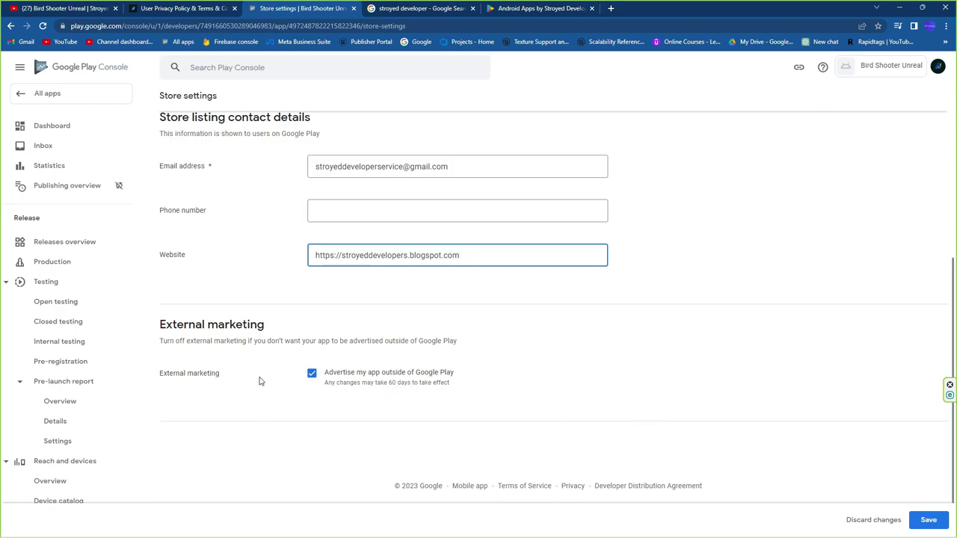
{"action": "left_click", "coordinate": [928, 519]}
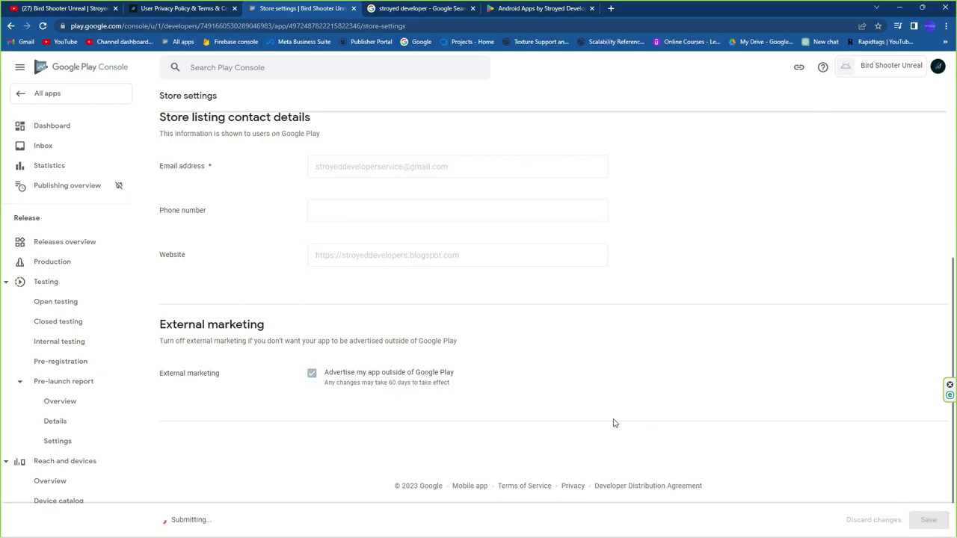
Step: Return to the app's dashboard and open the task for setting up the store listing
{"action": "scroll", "coordinate": [598, 418], "scroll_direction": "up", "scroll_amount": 4}
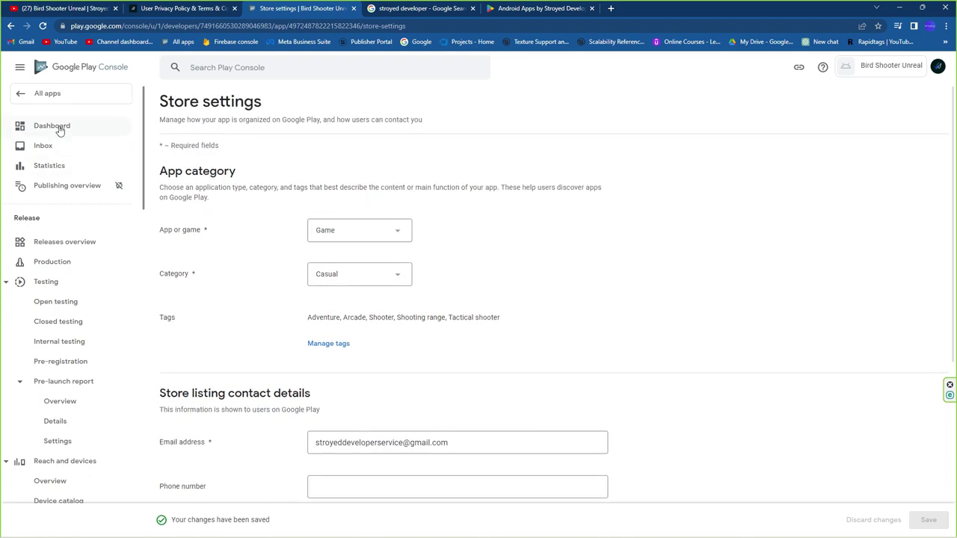
{"action": "key", "text": "super+Down"}
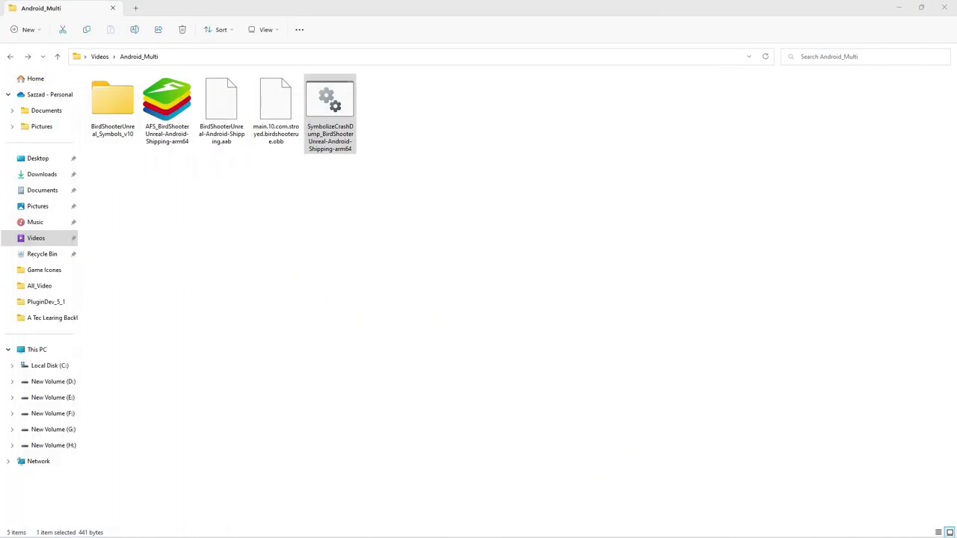
{"action": "key", "text": "alt+Tab"}
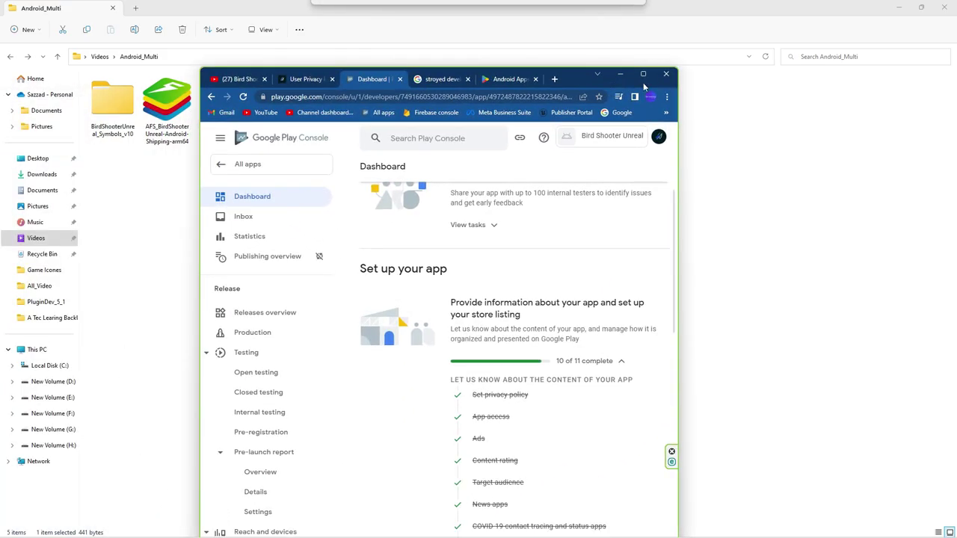
{"action": "double_click", "coordinate": [638, 67]}
{"action": "scroll", "coordinate": [348, 417], "scroll_direction": "down", "scroll_amount": 1}
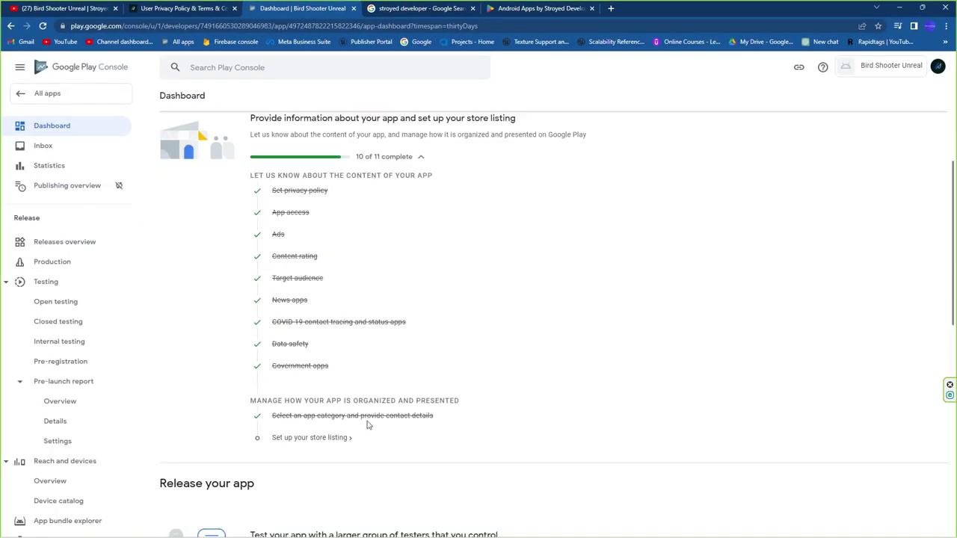
{"action": "left_click", "coordinate": [302, 438]}
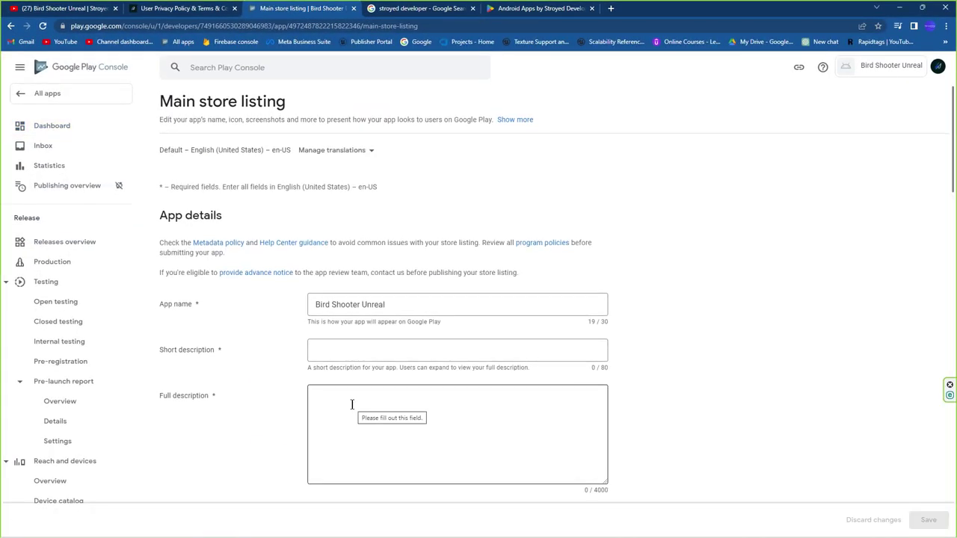
Step: Open the Google Play page of Unreal Engine 5 Demo Next Gen from the developer's list of published apps
{"action": "scroll", "coordinate": [344, 374], "scroll_direction": "down", "scroll_amount": 3}
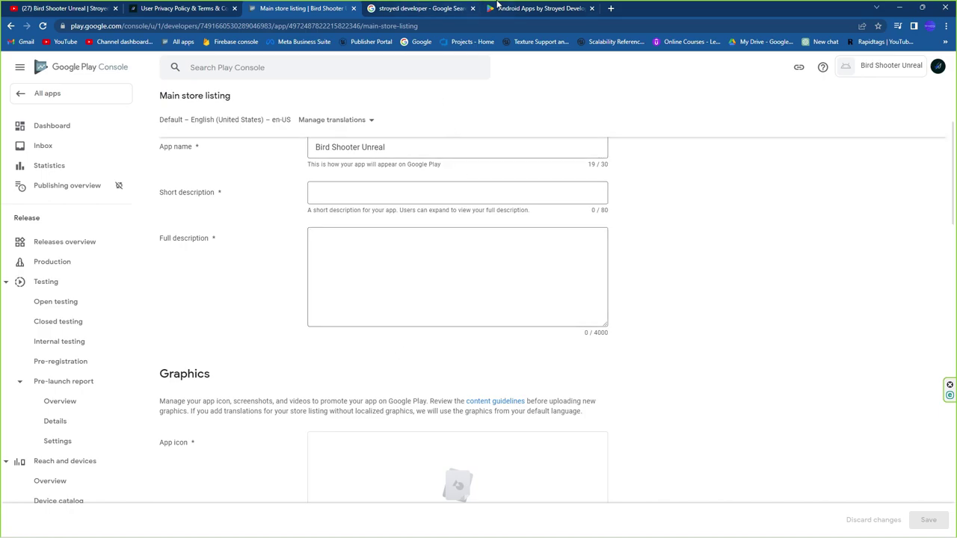
{"action": "left_click", "coordinate": [538, 8]}
{"action": "scroll", "coordinate": [395, 294], "scroll_direction": "down", "scroll_amount": 5}
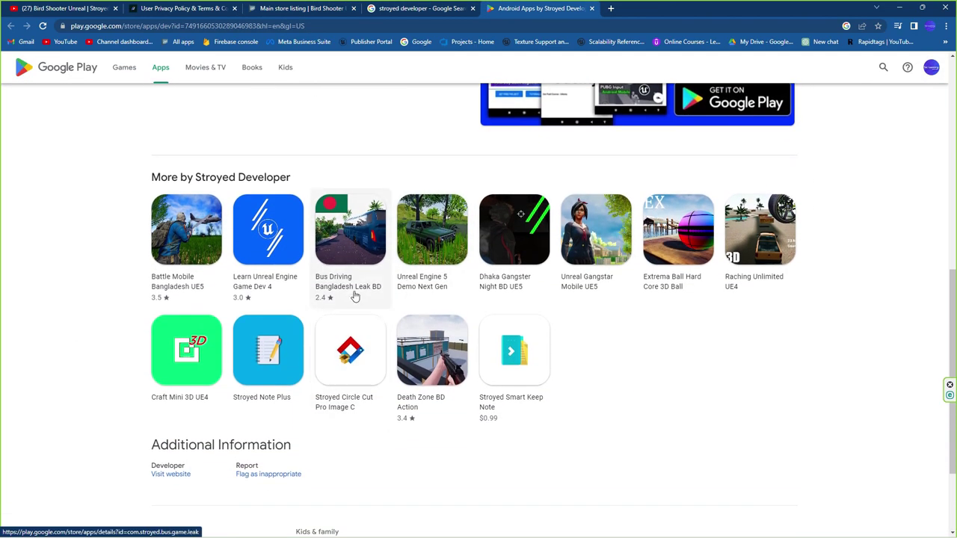
{"action": "left_click", "coordinate": [417, 277]}
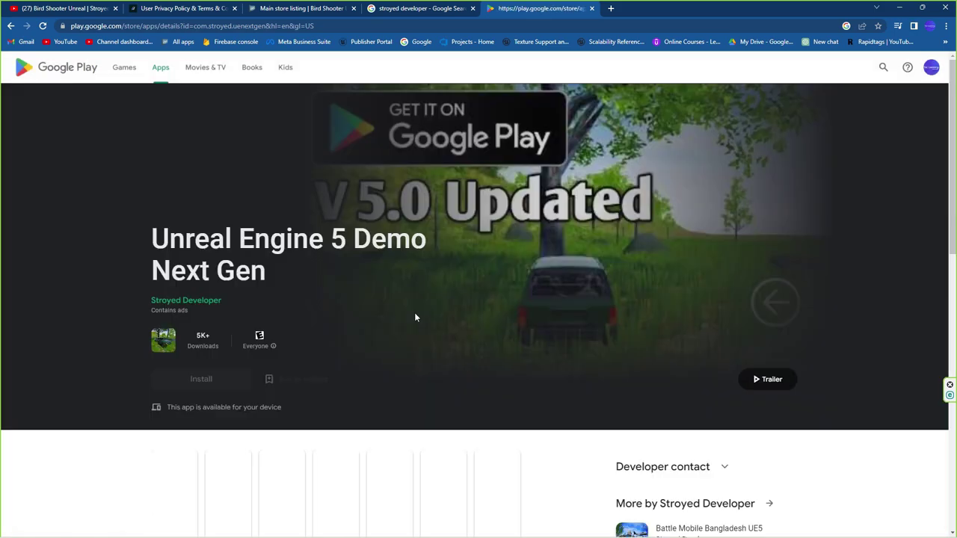
Step: Examine the published demo's store page, including its screenshots, game description, data safety section and release notes
{"action": "scroll", "coordinate": [413, 276], "scroll_direction": "down", "scroll_amount": 4}
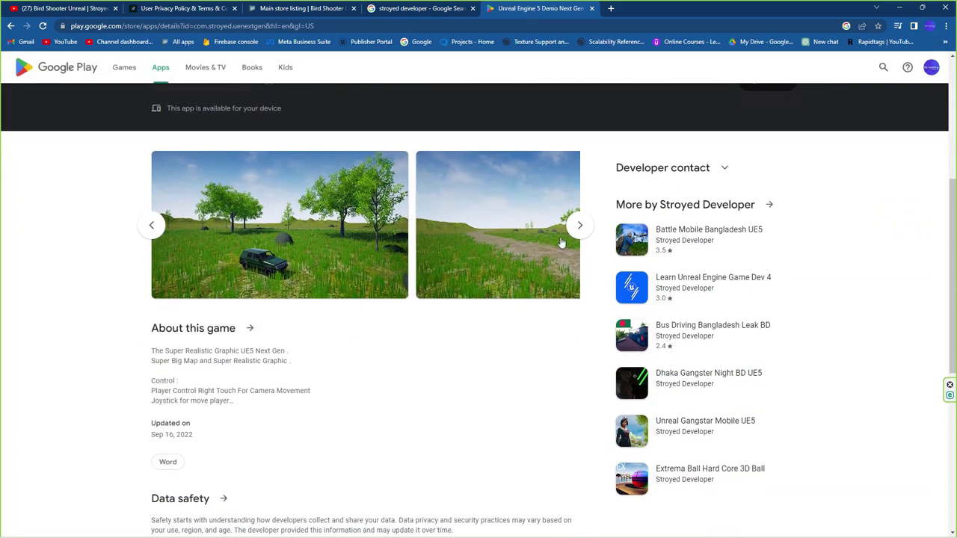
{"action": "left_click", "coordinate": [580, 225]}
{"action": "scroll", "coordinate": [316, 280], "scroll_direction": "down", "scroll_amount": 1}
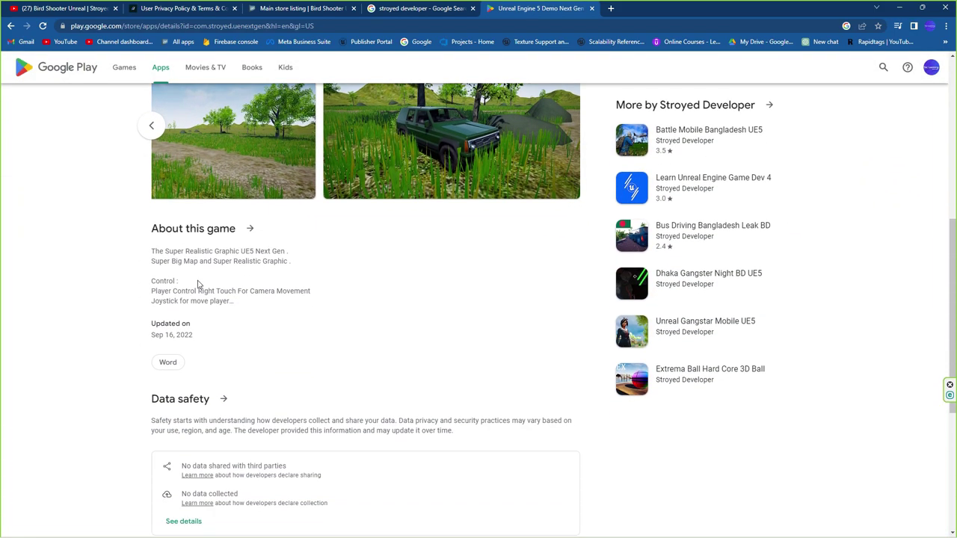
{"action": "scroll", "coordinate": [211, 278], "scroll_direction": "down", "scroll_amount": 5}
{"action": "scroll", "coordinate": [210, 224], "scroll_direction": "down", "scroll_amount": 1}
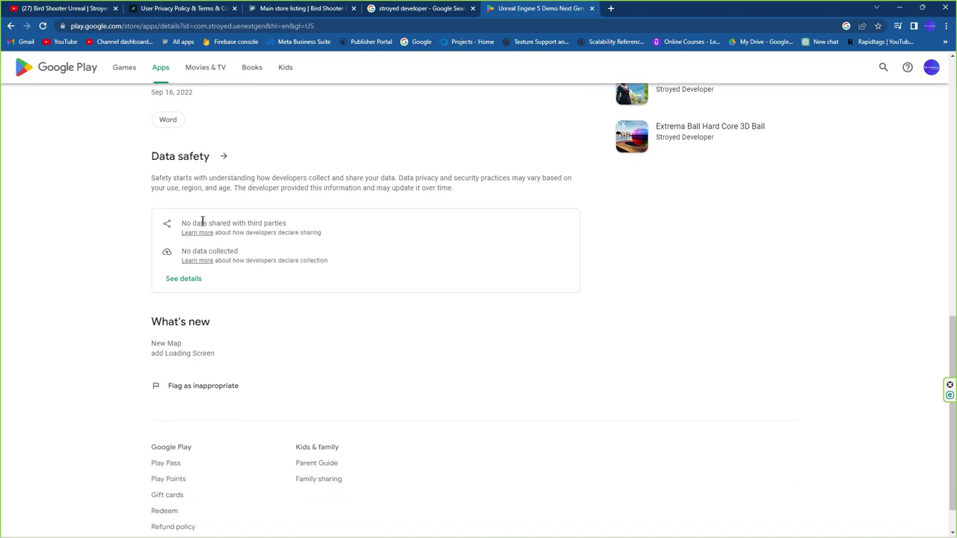
{"action": "scroll", "coordinate": [237, 376], "scroll_direction": "down", "scroll_amount": 1}
Step: Switch to the Word document and review the prepared Bird Shooter Unreal title, short summary, full description, requirements and contact text
{"action": "left_click", "coordinate": [385, 6]}
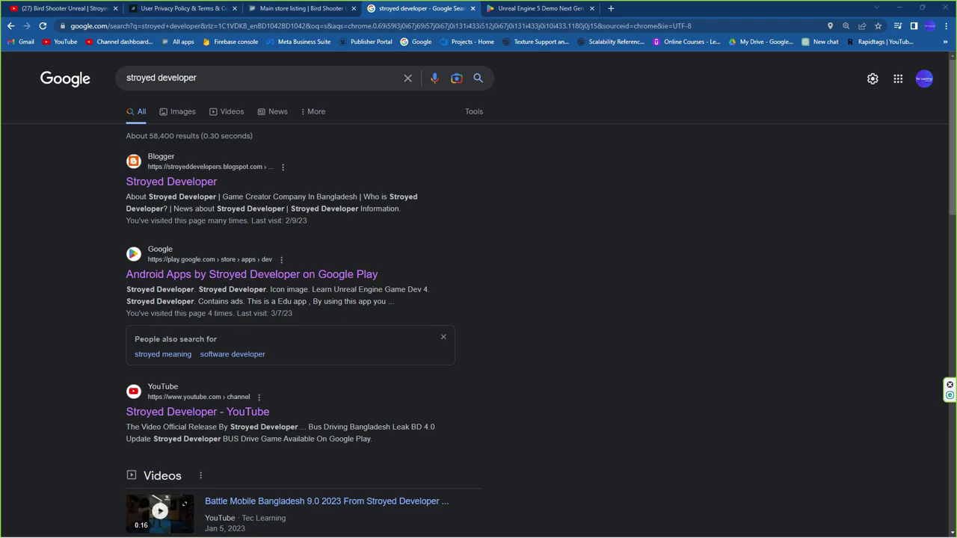
{"action": "key", "text": "alt+Tab"}
{"action": "key", "text": "super+Up"}
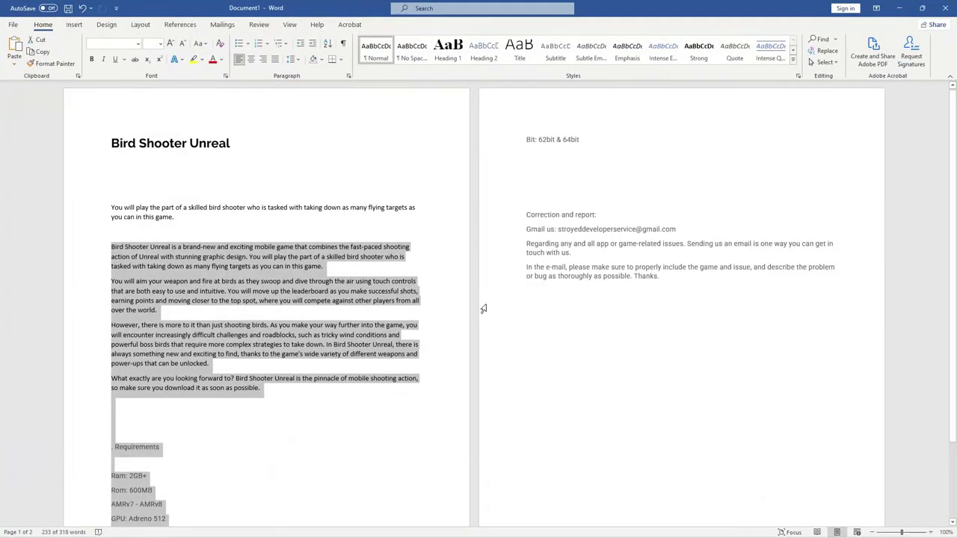
{"action": "scroll", "coordinate": [484, 309], "scroll_direction": "down", "scroll_amount": 2}
{"action": "left_click", "coordinate": [332, 265]}
{"action": "scroll", "coordinate": [144, 102], "scroll_direction": "up", "scroll_amount": 1}
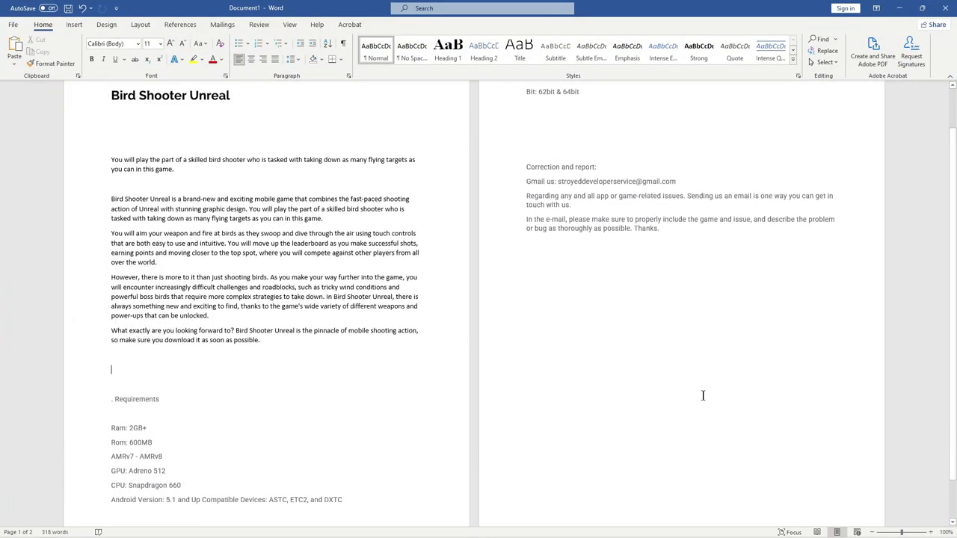
{"action": "scroll", "coordinate": [371, 229], "scroll_direction": "up", "scroll_amount": 1}
{"action": "scroll", "coordinate": [384, 267], "scroll_direction": "down", "scroll_amount": 2}
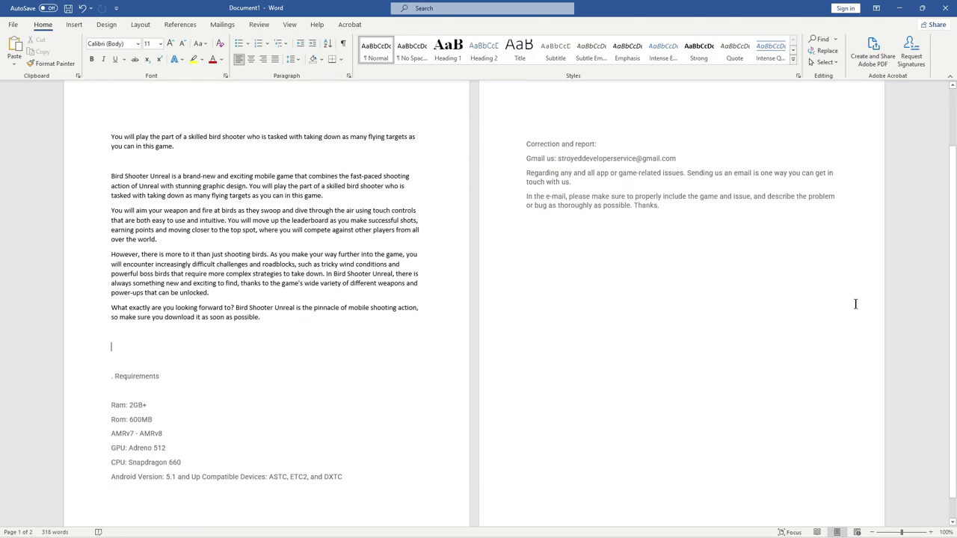
{"action": "scroll", "coordinate": [519, 220], "scroll_direction": "up", "scroll_amount": 3}
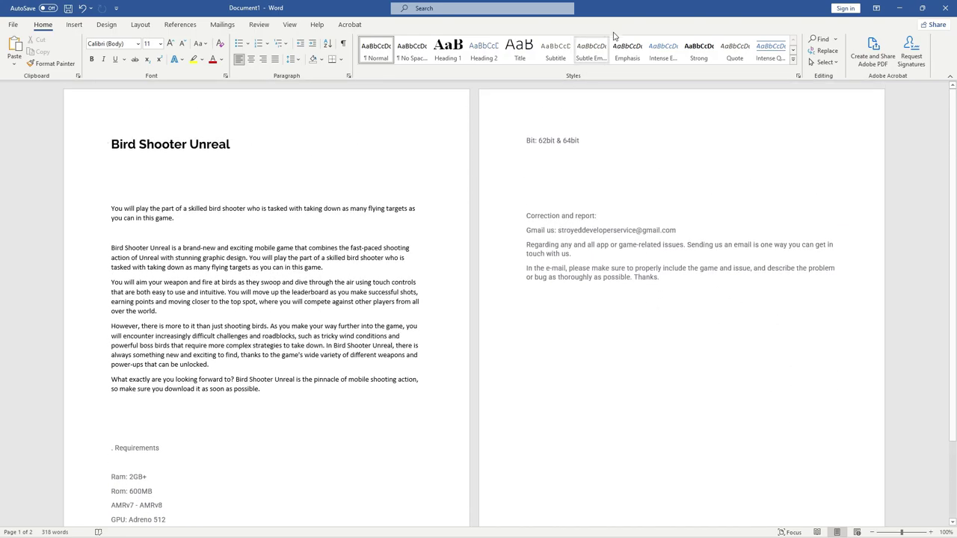
Step: Try to use the summary sentence from the Word document as the short description in the main store listing
{"action": "key", "text": "alt+Tab"}
{"action": "left_click", "coordinate": [291, 7]}
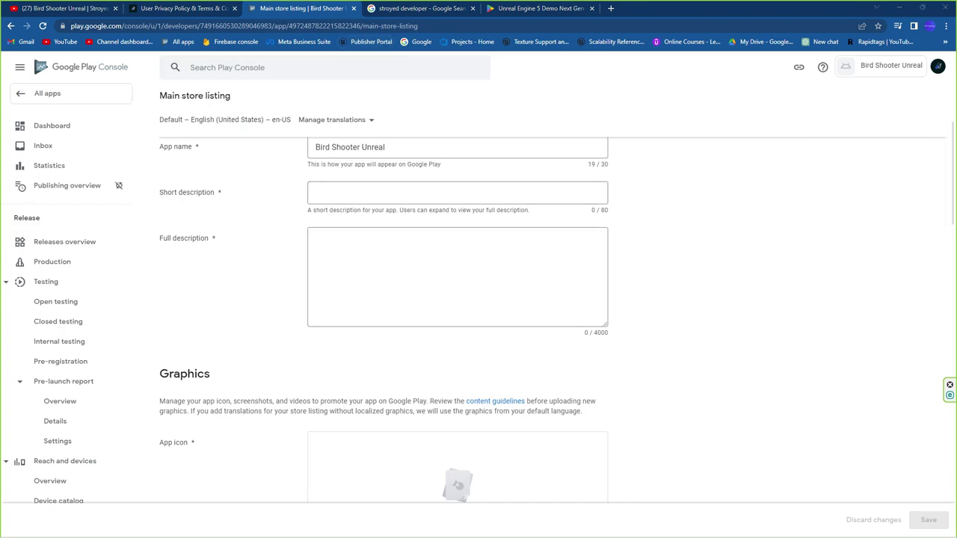
{"action": "left_click", "coordinate": [356, 192]}
{"action": "key", "text": "ctrl+v"}
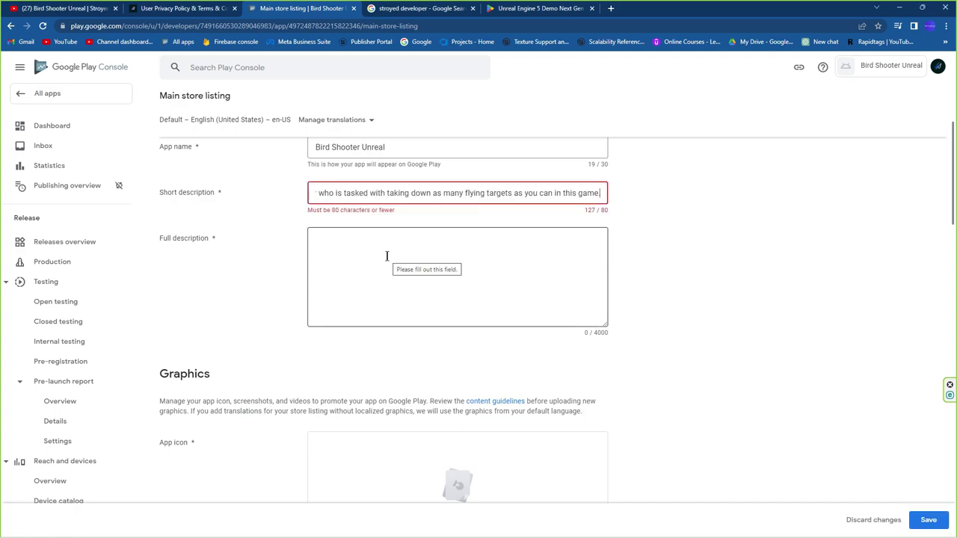
{"action": "key", "text": "BackSpace"}
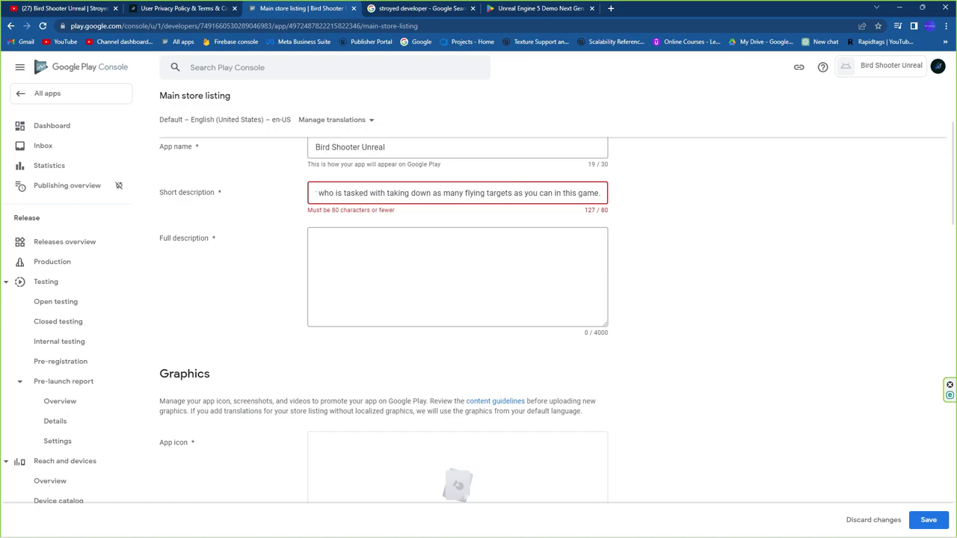
Step: Replace the short description with "You will play the part of a skilled bird shooter"
{"action": "key", "text": "alt+Tab"}
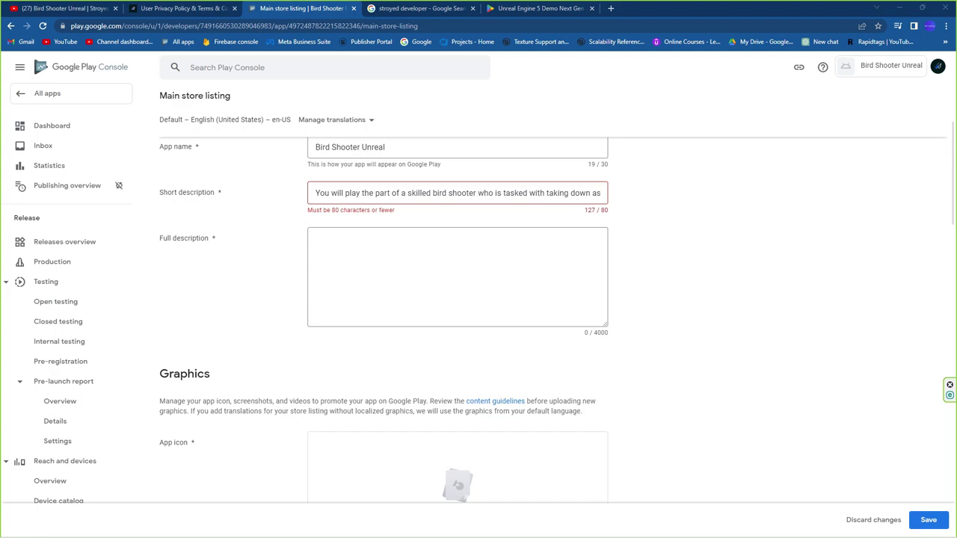
{"action": "left_click", "coordinate": [389, 196]}
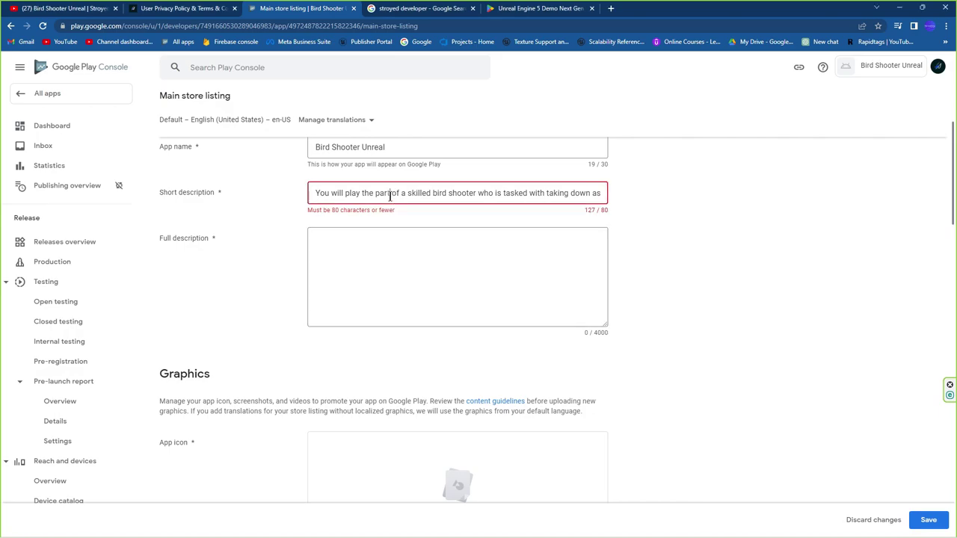
{"action": "key", "text": "ctrl+a"}
{"action": "key", "text": "BackSpace"}
{"action": "type", "text": "You will play the part of a skilled bird shooter"}
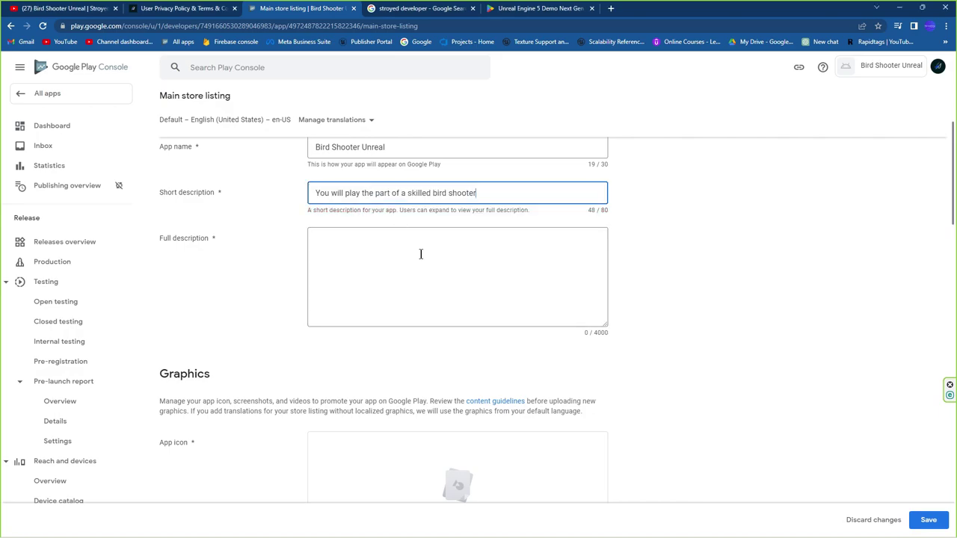
Step: Fill in the full description with the game text, requirements and correction-and-report section from the Word document
{"action": "left_click", "coordinate": [421, 254]}
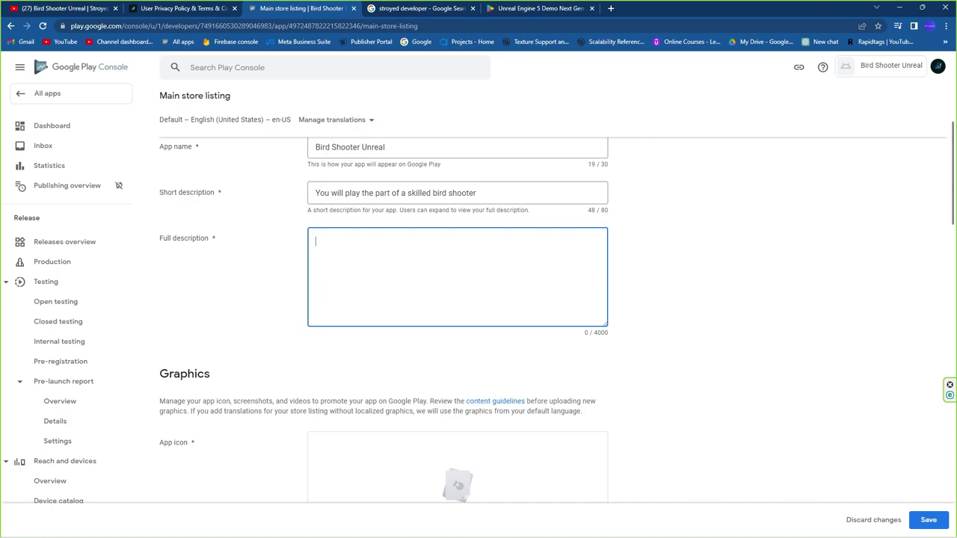
{"action": "key", "text": "alt+Tab"}
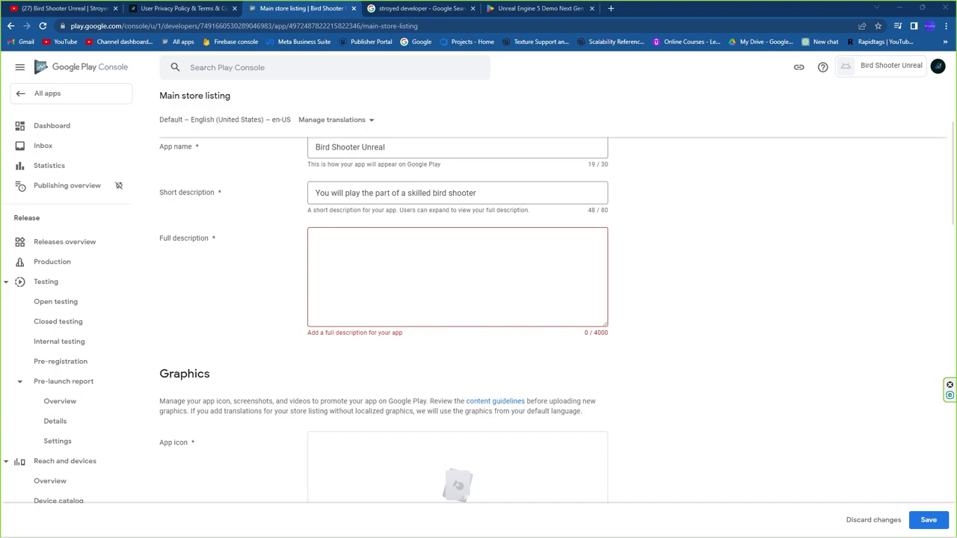
{"action": "left_click", "coordinate": [420, 272]}
{"action": "key", "text": "ctrl+v"}
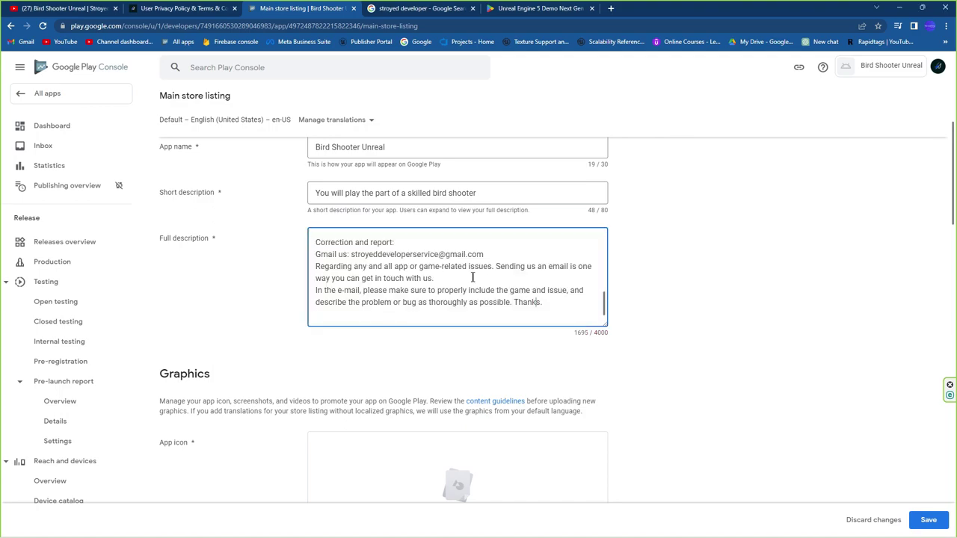
Step: Edit the hardware requirements in the full description, setting the CPU to Snapdragon 320
{"action": "scroll", "coordinate": [473, 278], "scroll_direction": "up", "scroll_amount": 3}
{"action": "scroll", "coordinate": [374, 273], "scroll_direction": "down", "scroll_amount": 1}
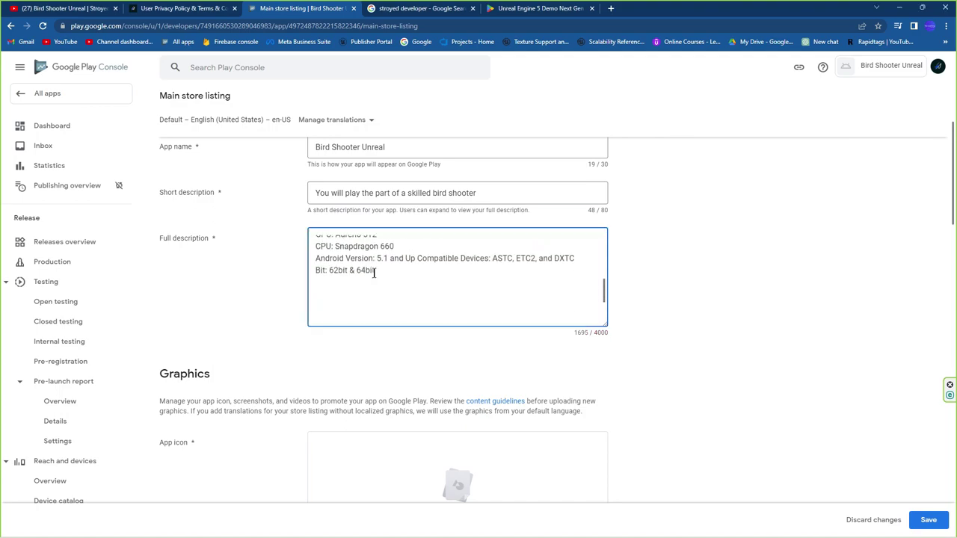
{"action": "scroll", "coordinate": [375, 273], "scroll_direction": "down", "scroll_amount": 3}
{"action": "scroll", "coordinate": [382, 269], "scroll_direction": "up", "scroll_amount": 3}
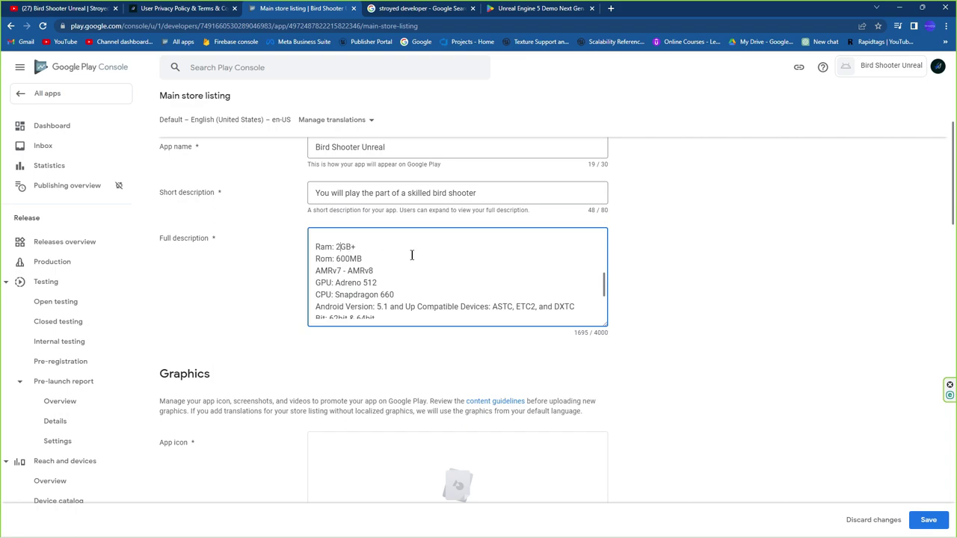
{"action": "key", "text": "BackSpace"}
{"action": "type", "text": "2"}
{"action": "key", "text": "BackSpace"}
{"action": "type", "text": "20"}
{"action": "type", "text": "0"}
{"action": "scroll", "coordinate": [412, 266], "scroll_direction": "down", "scroll_amount": 2}
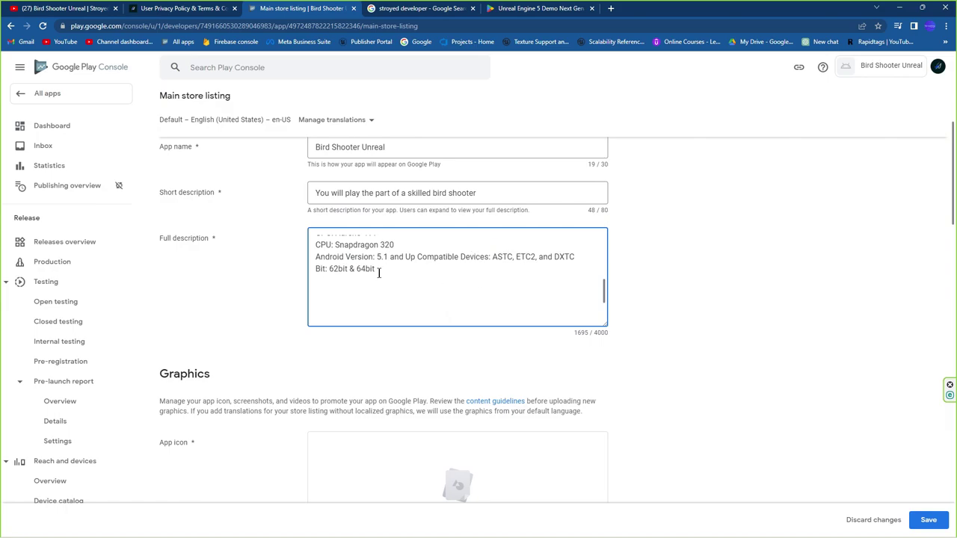
{"action": "scroll", "coordinate": [386, 271], "scroll_direction": "up", "scroll_amount": 5}
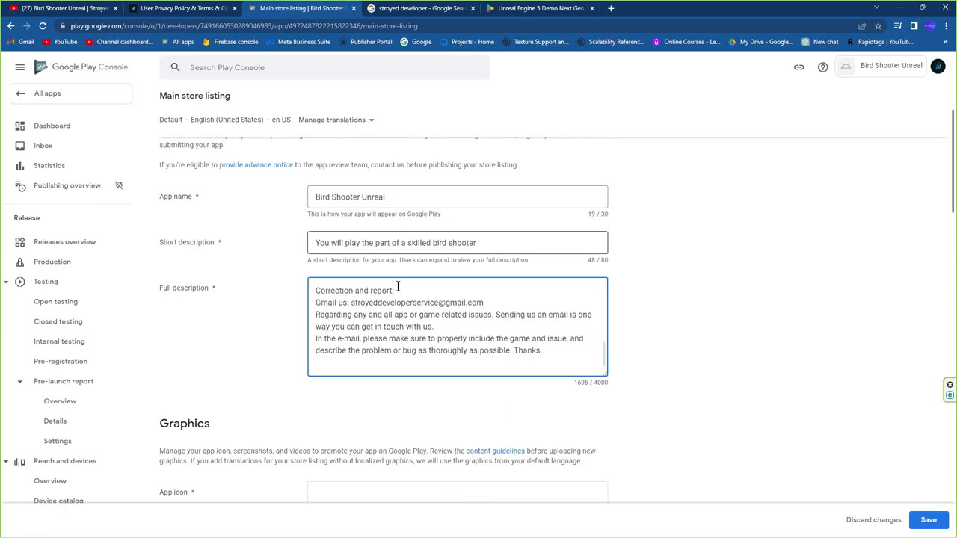
Step: Upload the 512 image from the Videos folder as the app icon
{"action": "scroll", "coordinate": [530, 336], "scroll_direction": "down", "scroll_amount": 5}
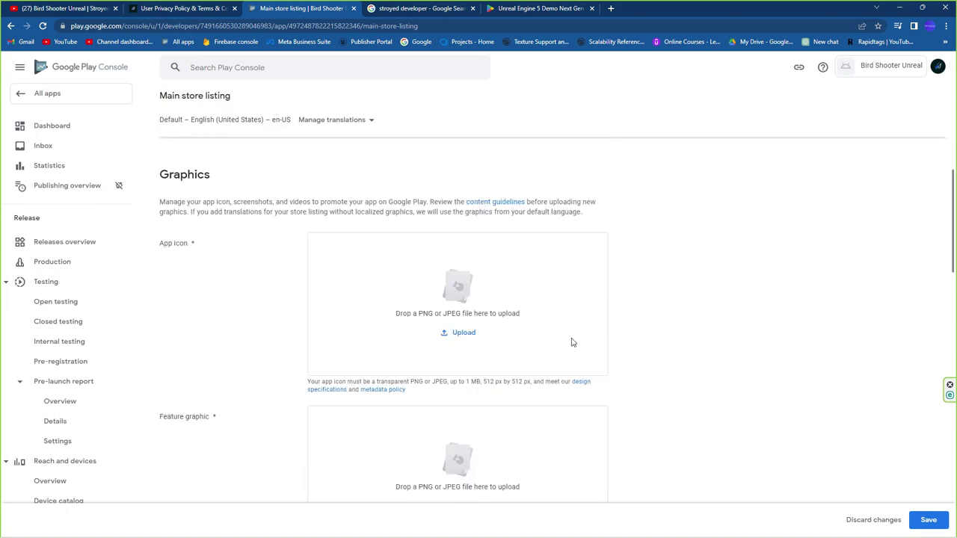
{"action": "left_click", "coordinate": [451, 306]}
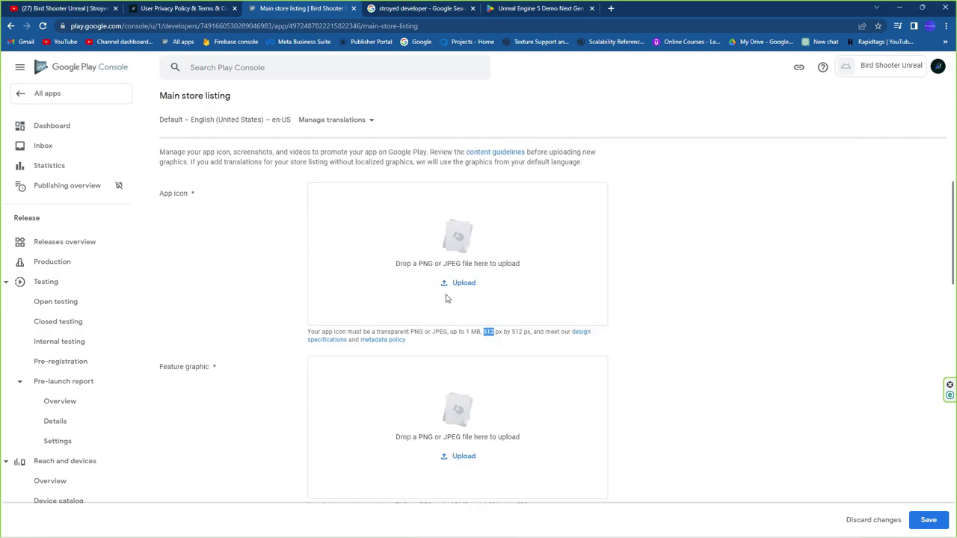
{"action": "left_click", "coordinate": [458, 283]}
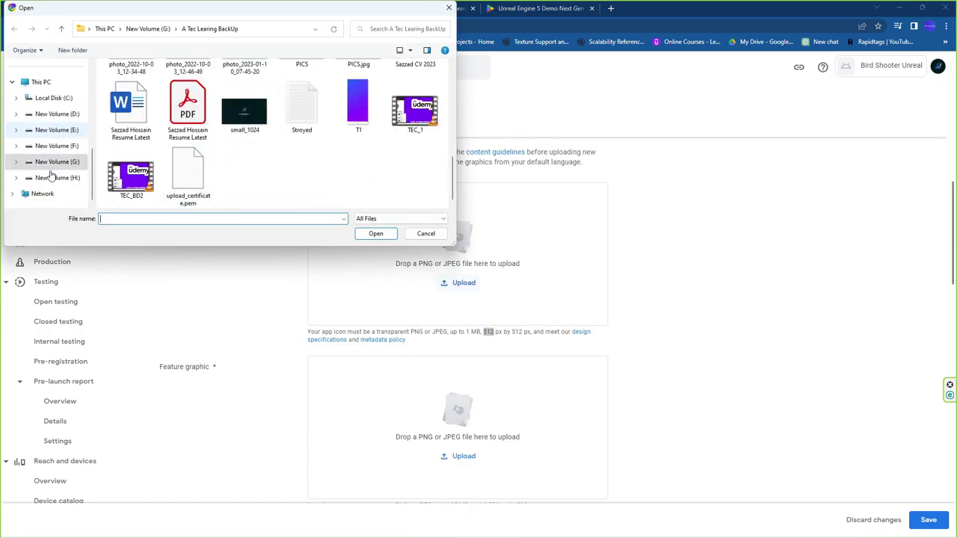
{"action": "scroll", "coordinate": [45, 134], "scroll_direction": "up", "scroll_amount": 3}
{"action": "left_click", "coordinate": [39, 66]}
{"action": "left_click", "coordinate": [40, 82]}
{"action": "left_click", "coordinate": [318, 75]}
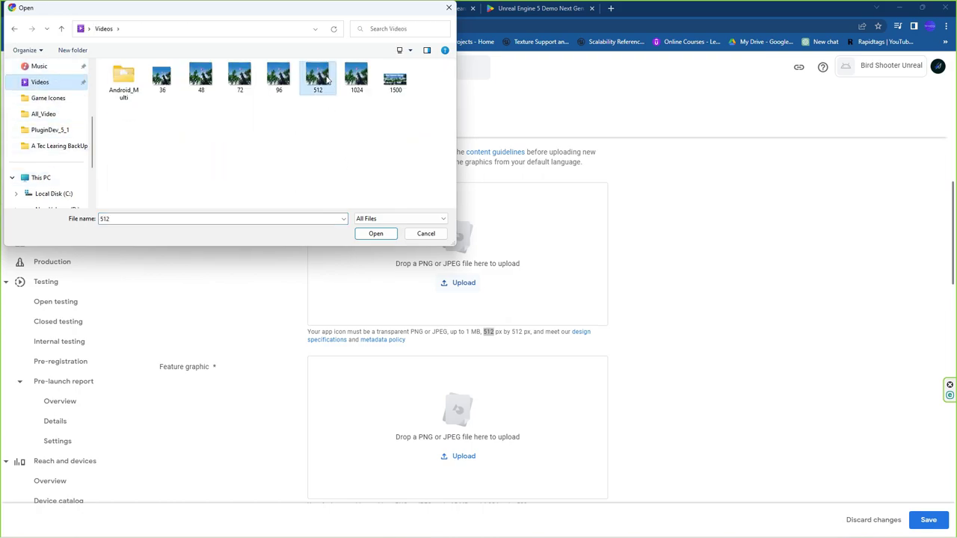
{"action": "left_click", "coordinate": [385, 237]}
Step: Upload the 1500 image from the Videos folder as the feature graphic
{"action": "scroll", "coordinate": [244, 338], "scroll_direction": "down", "scroll_amount": 2}
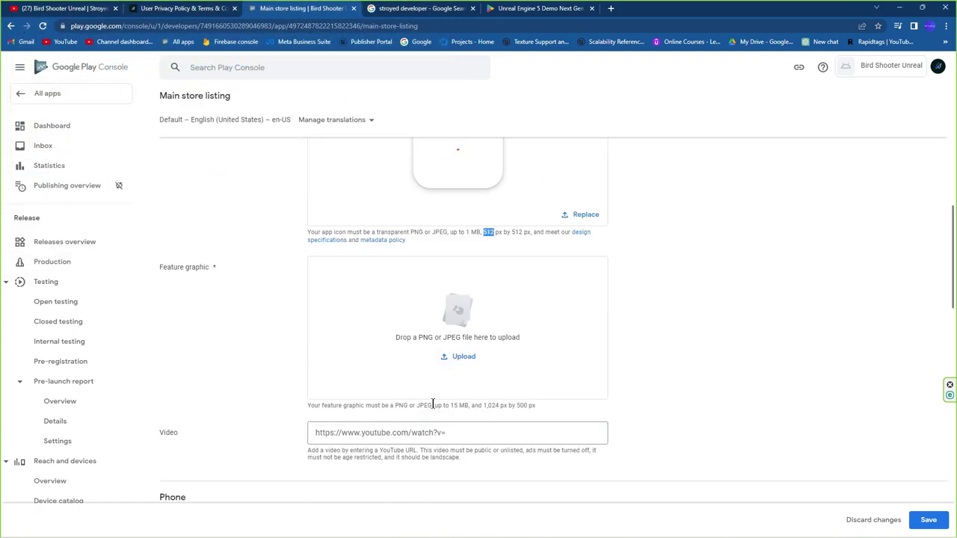
{"action": "double_click", "coordinate": [491, 406]}
{"action": "left_click", "coordinate": [490, 405]}
{"action": "left_click", "coordinate": [459, 358]}
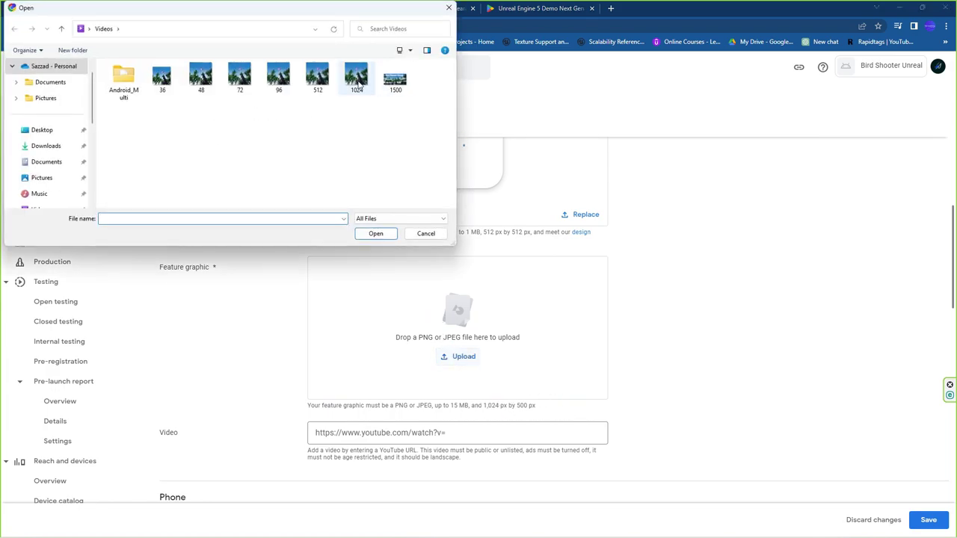
{"action": "left_click", "coordinate": [395, 78]}
{"action": "left_click", "coordinate": [375, 233]}
{"action": "scroll", "coordinate": [531, 337], "scroll_direction": "down", "scroll_amount": 2}
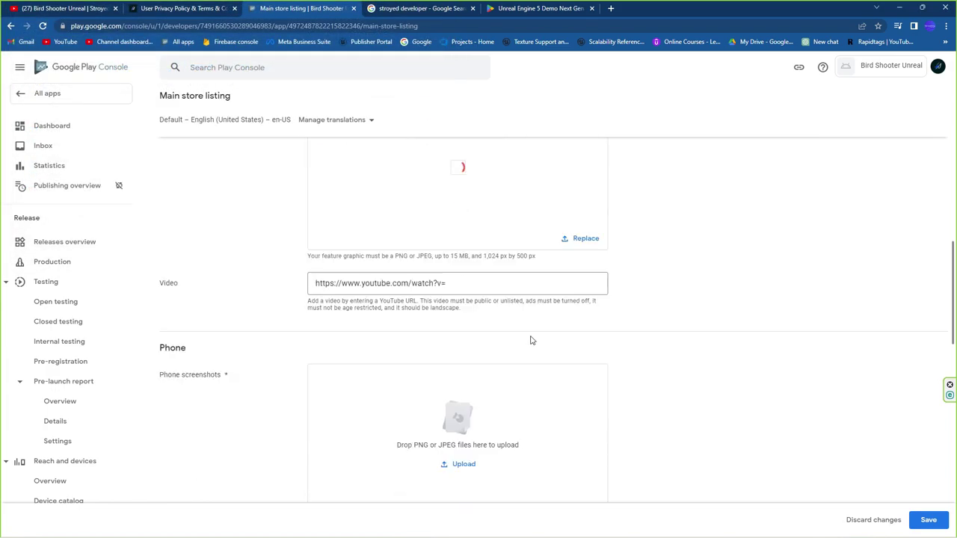
{"action": "left_click", "coordinate": [382, 287]}
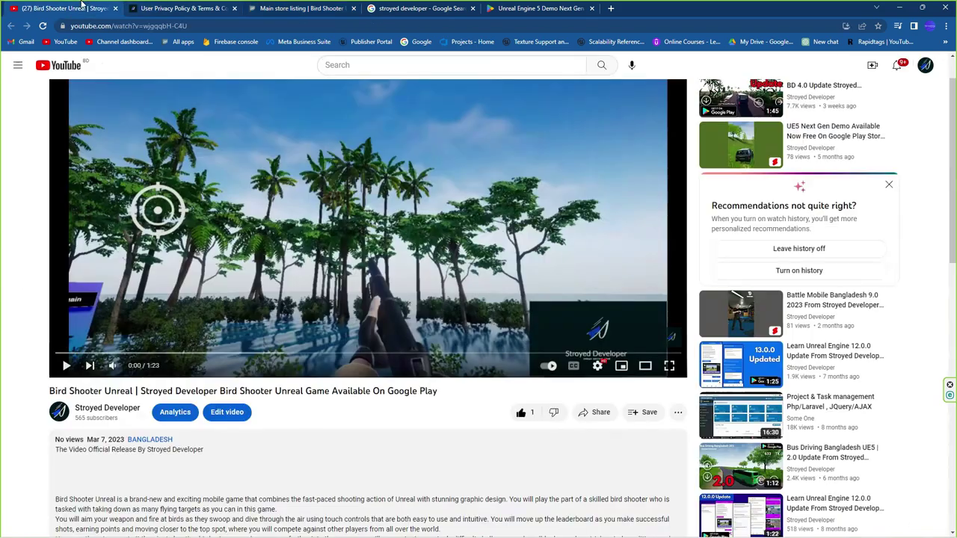
{"action": "key", "text": "ctrl+1"}
{"action": "left_click", "coordinate": [598, 412]}
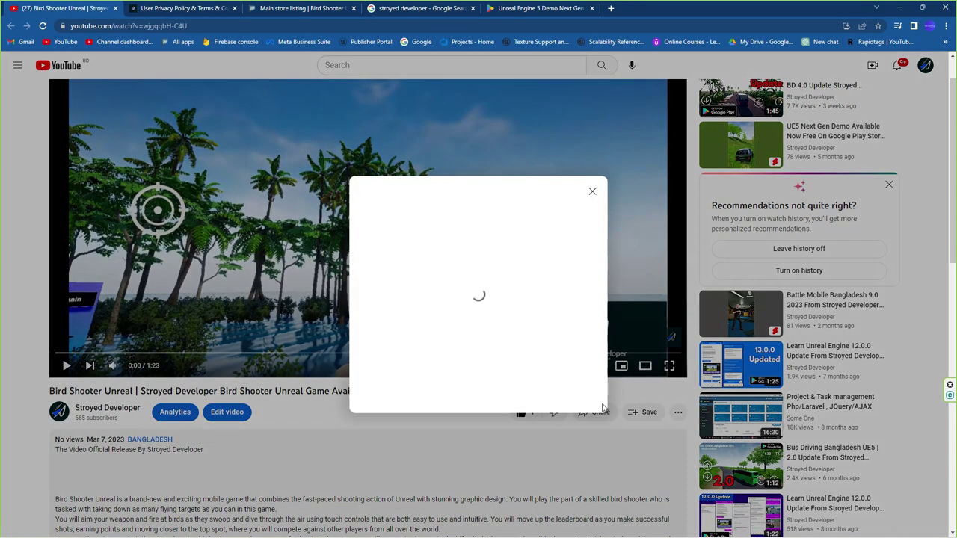
{"action": "left_click", "coordinate": [574, 350]}
{"action": "key", "text": "ctrl+3"}
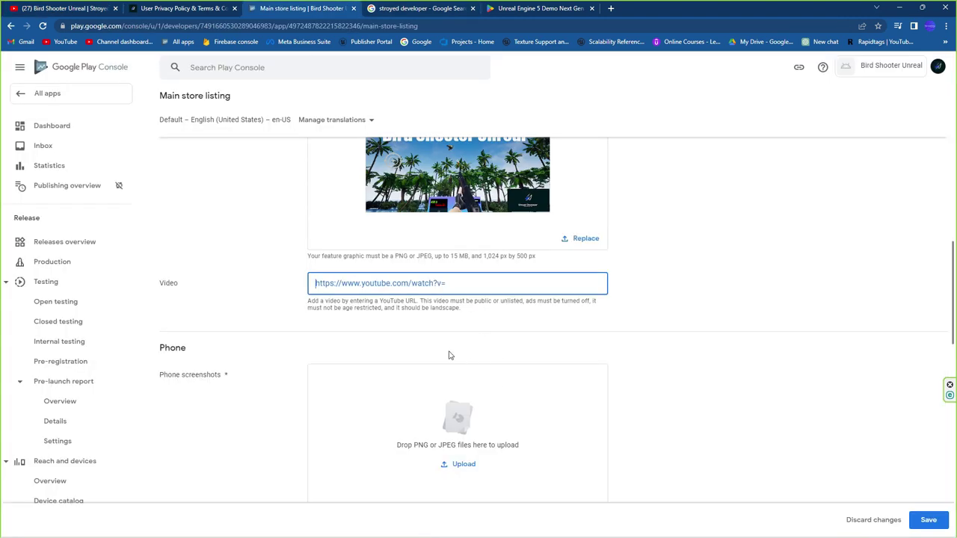
{"action": "key", "text": "ctrl+v"}
{"action": "left_click", "coordinate": [332, 299]}
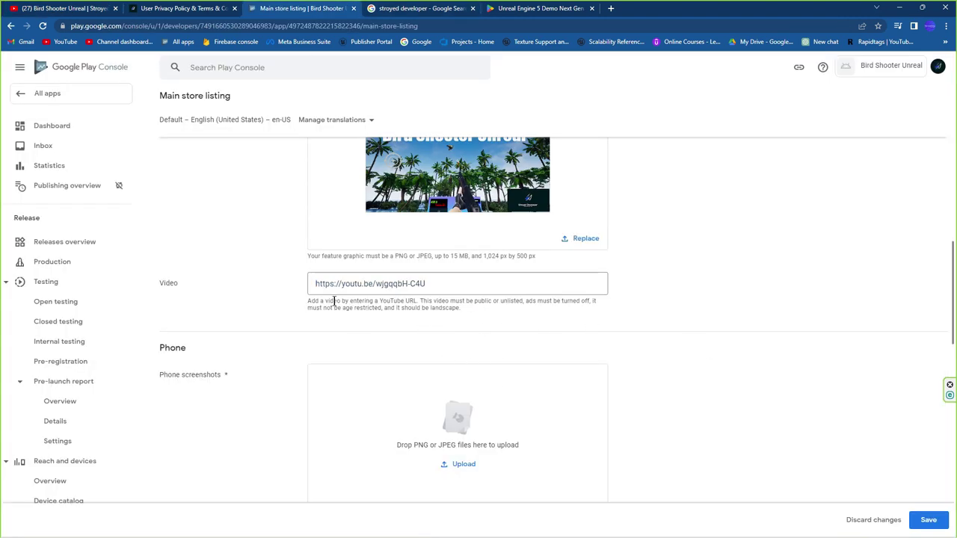
{"action": "scroll", "coordinate": [398, 307], "scroll_direction": "up", "scroll_amount": 1}
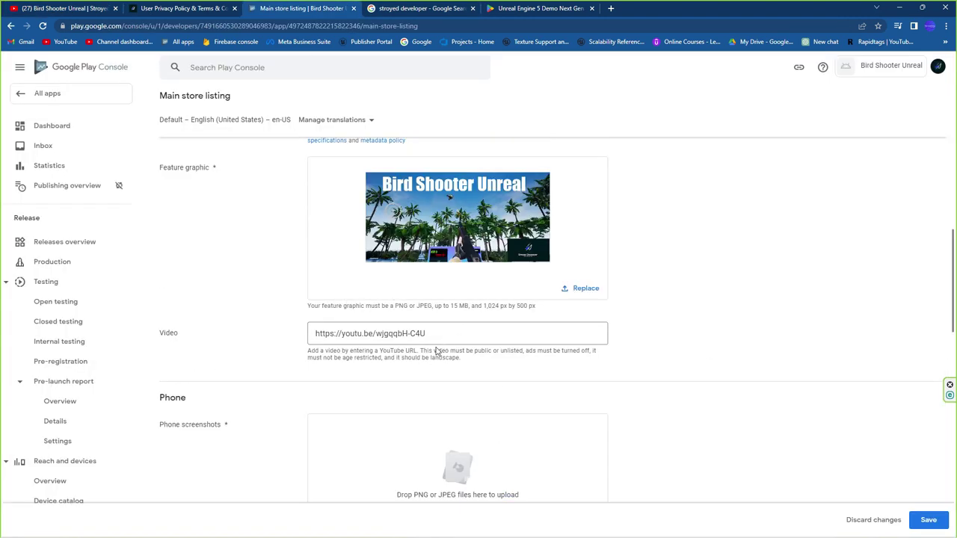
{"action": "scroll", "coordinate": [332, 352], "scroll_direction": "up", "scroll_amount": 5}
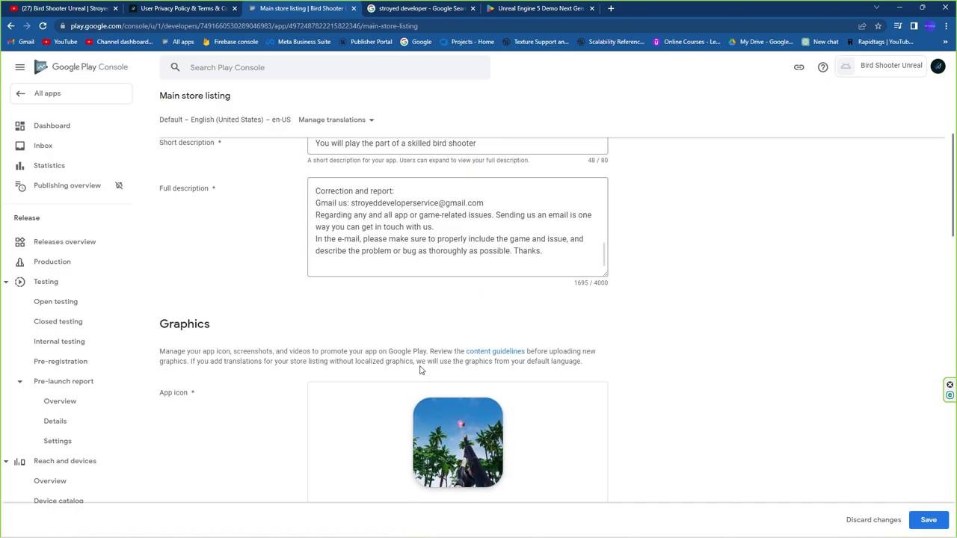
{"action": "scroll", "coordinate": [426, 363], "scroll_direction": "down", "scroll_amount": 5}
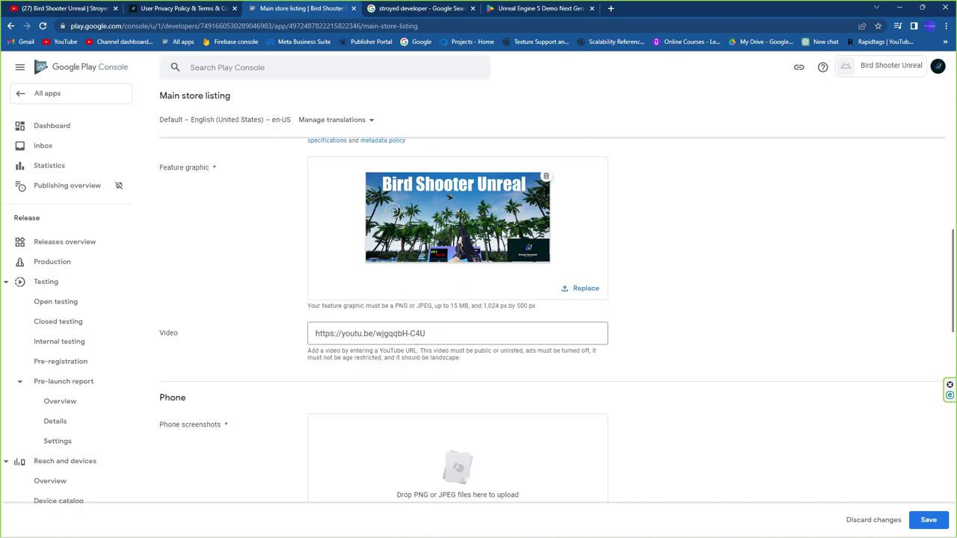
{"action": "scroll", "coordinate": [426, 359], "scroll_direction": "down", "scroll_amount": 6}
{"action": "scroll", "coordinate": [336, 243], "scroll_direction": "up", "scroll_amount": 1}
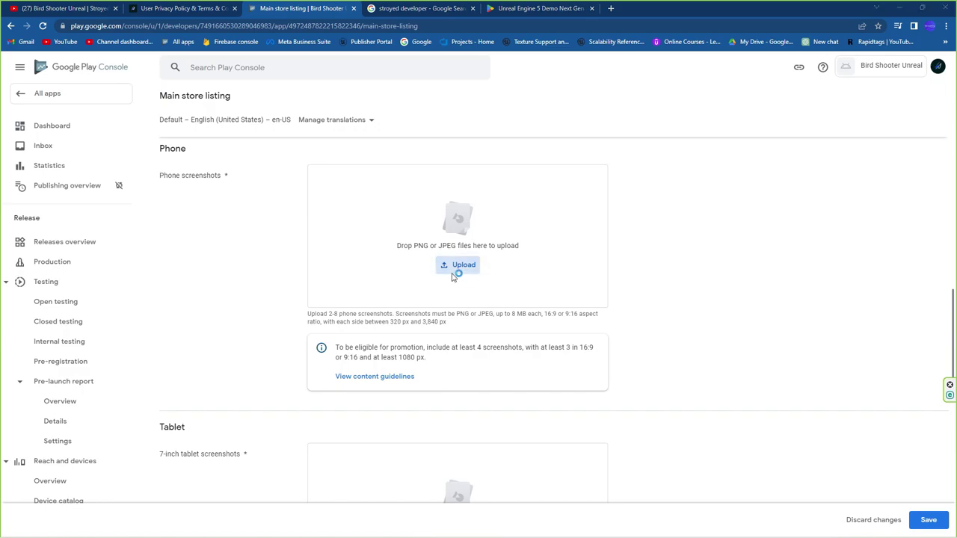
{"action": "left_click", "coordinate": [458, 264]}
{"action": "left_click", "coordinate": [39, 193]}
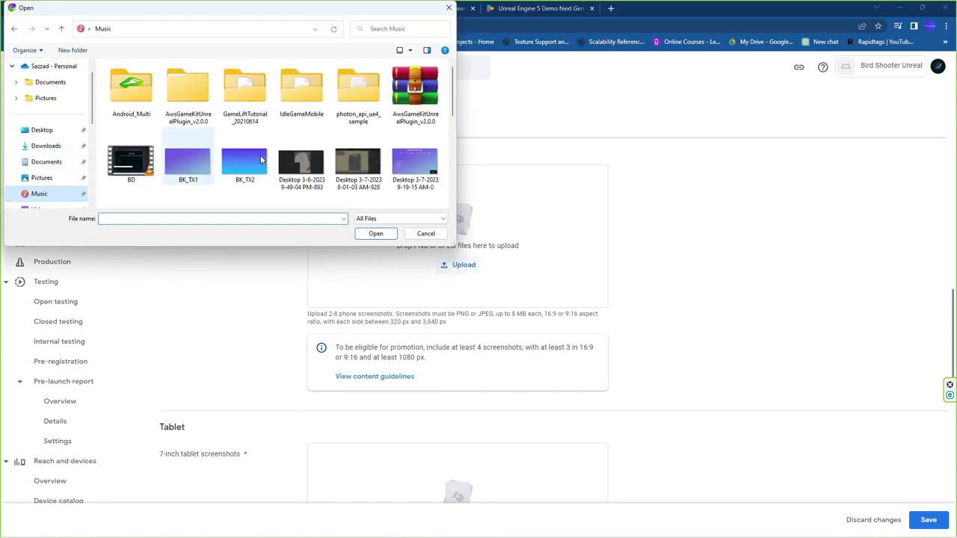
{"action": "scroll", "coordinate": [223, 151], "scroll_direction": "down", "scroll_amount": 2}
{"action": "left_click", "coordinate": [241, 118]}
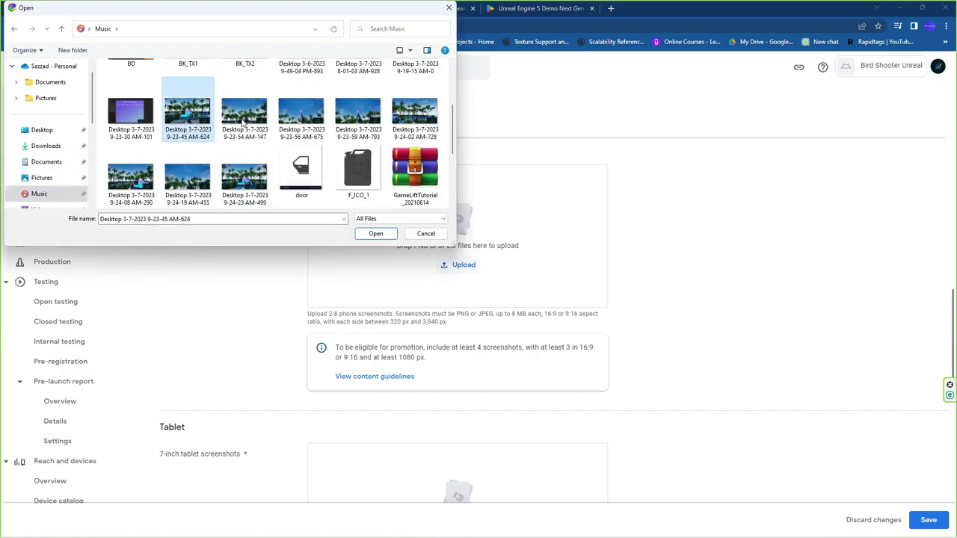
{"action": "left_click", "coordinate": [358, 116]}
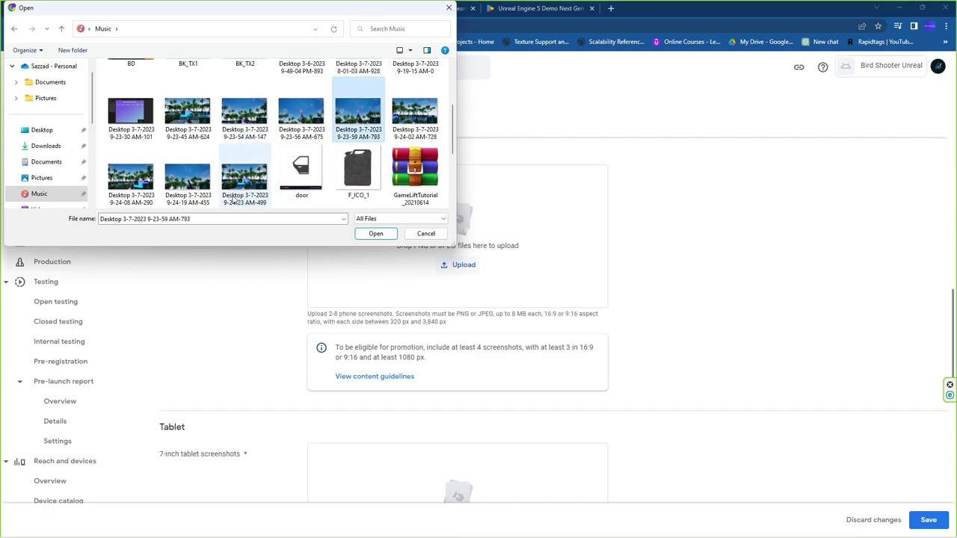
{"action": "left_click", "coordinate": [243, 177], "text": "shift"}
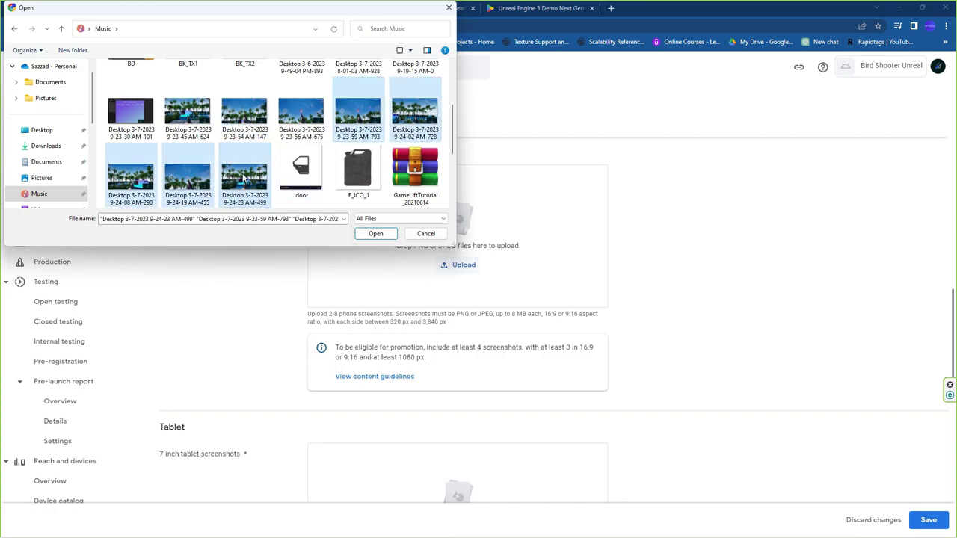
{"action": "left_click", "coordinate": [369, 235]}
{"action": "left_click", "coordinate": [483, 267]}
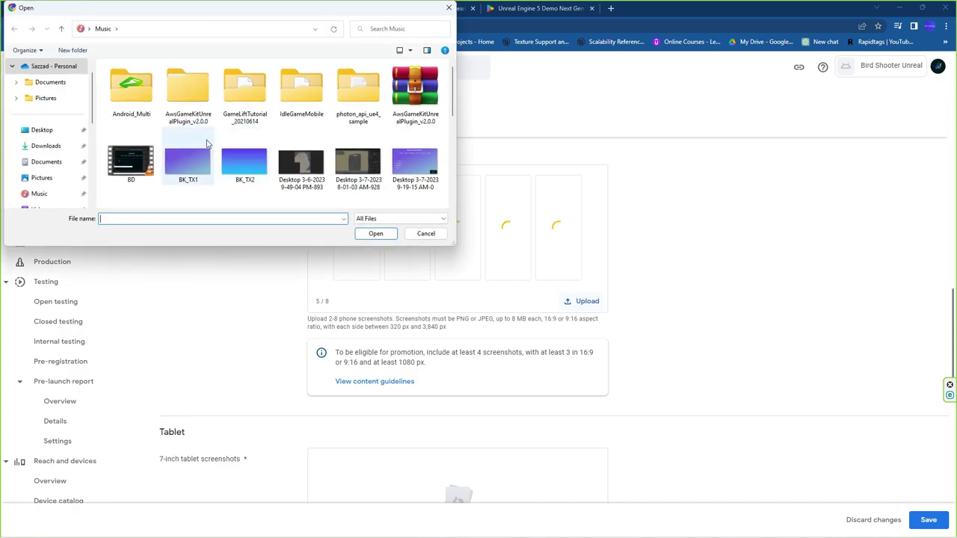
{"action": "scroll", "coordinate": [207, 143], "scroll_direction": "down", "scroll_amount": 5}
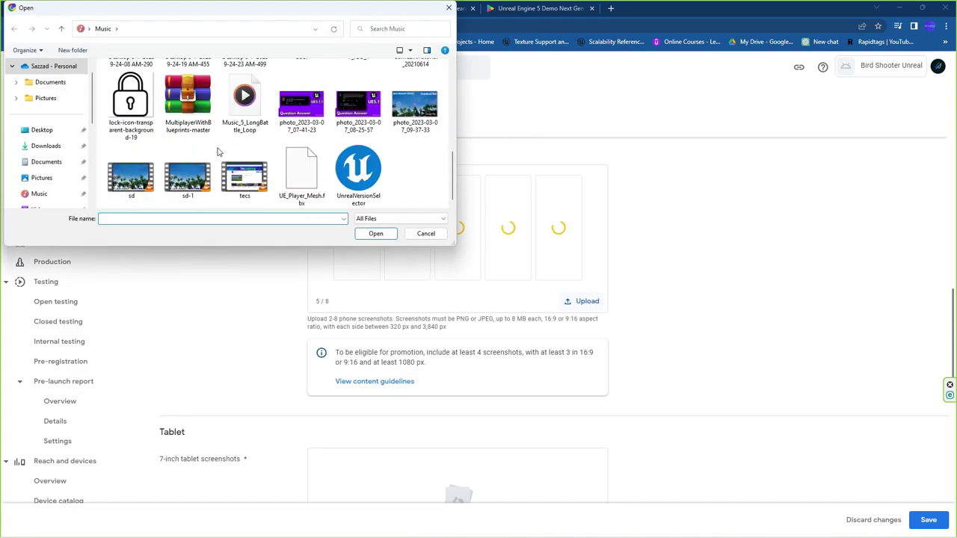
{"action": "left_click", "coordinate": [39, 195]}
{"action": "scroll", "coordinate": [38, 198], "scroll_direction": "down", "scroll_amount": 1}
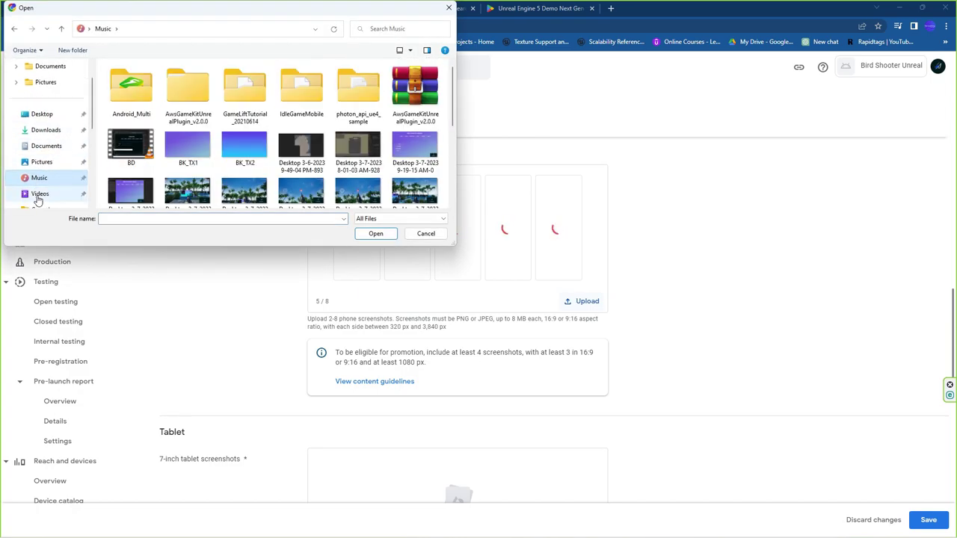
{"action": "scroll", "coordinate": [39, 196], "scroll_direction": "down", "scroll_amount": 1}
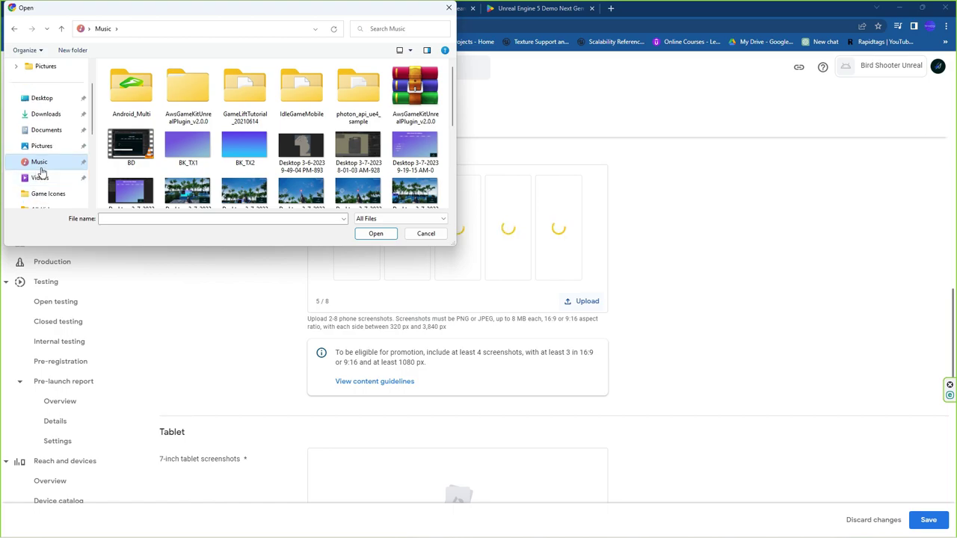
{"action": "left_click", "coordinate": [200, 179]}
{"action": "left_click", "coordinate": [250, 181], "text": "ctrl"}
{"action": "left_click", "coordinate": [380, 234]}
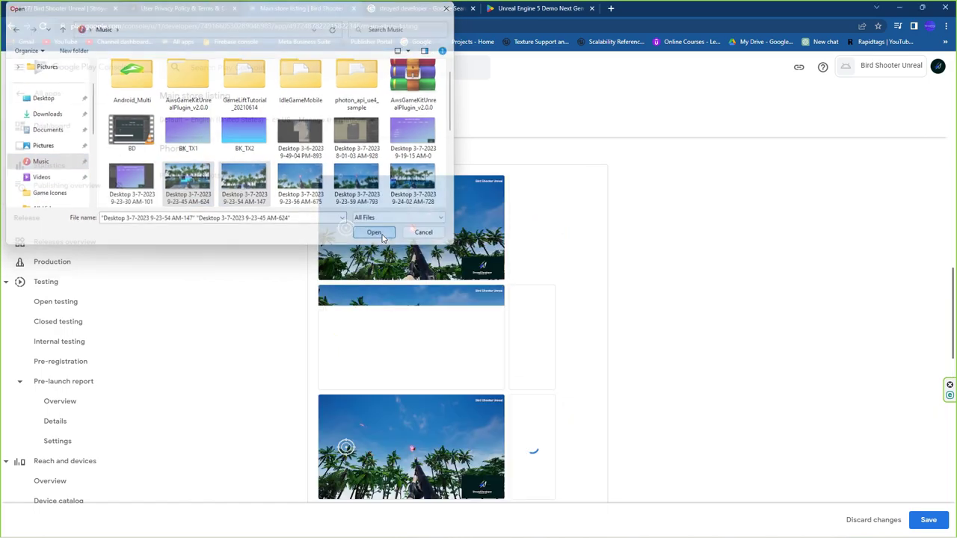
{"action": "scroll", "coordinate": [546, 316], "scroll_direction": "down", "scroll_amount": 5}
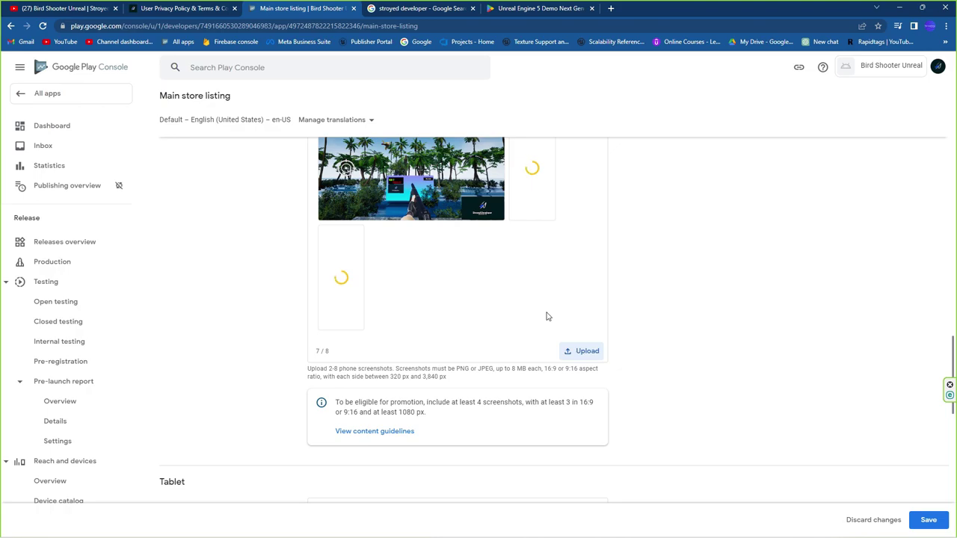
{"action": "scroll", "coordinate": [546, 316], "scroll_direction": "down", "scroll_amount": 3}
{"action": "left_click", "coordinate": [457, 399]}
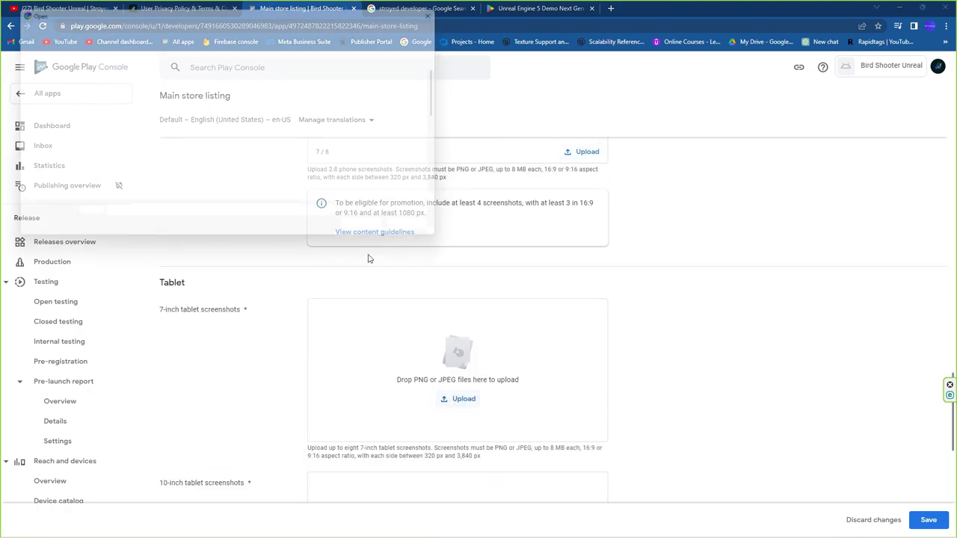
{"action": "scroll", "coordinate": [221, 145], "scroll_direction": "down", "scroll_amount": 1}
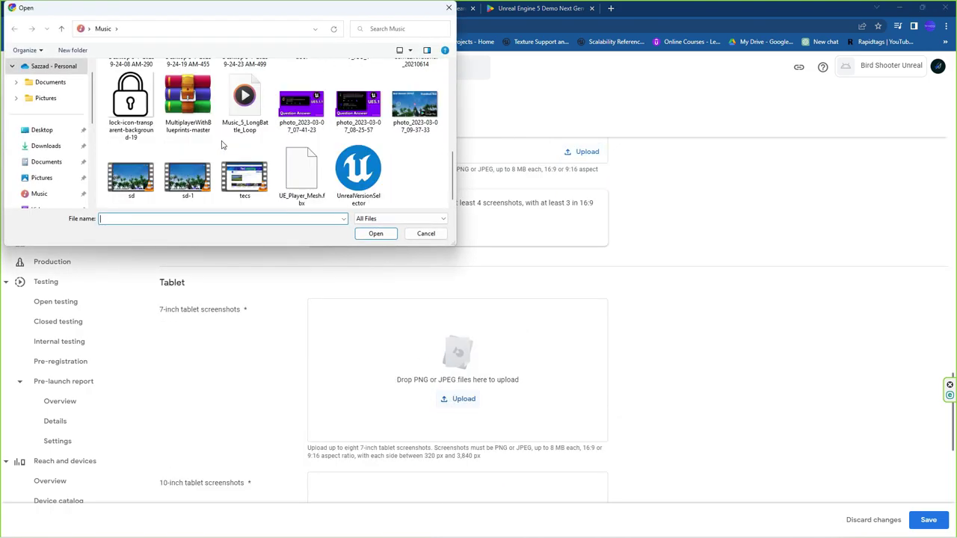
{"action": "left_click", "coordinate": [46, 208]}
{"action": "scroll", "coordinate": [38, 180], "scroll_direction": "down", "scroll_amount": 1}
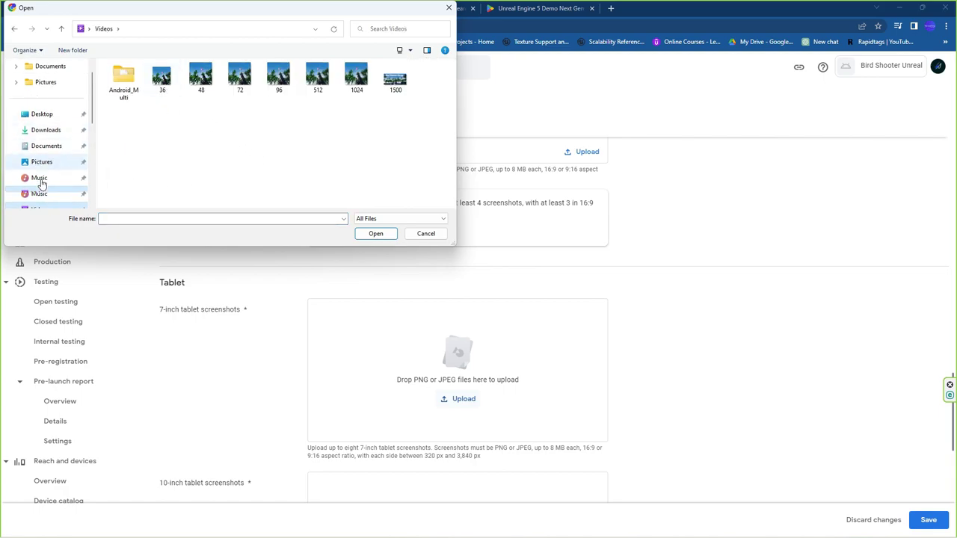
{"action": "left_click", "coordinate": [39, 178]}
{"action": "scroll", "coordinate": [176, 164], "scroll_direction": "down", "scroll_amount": 5}
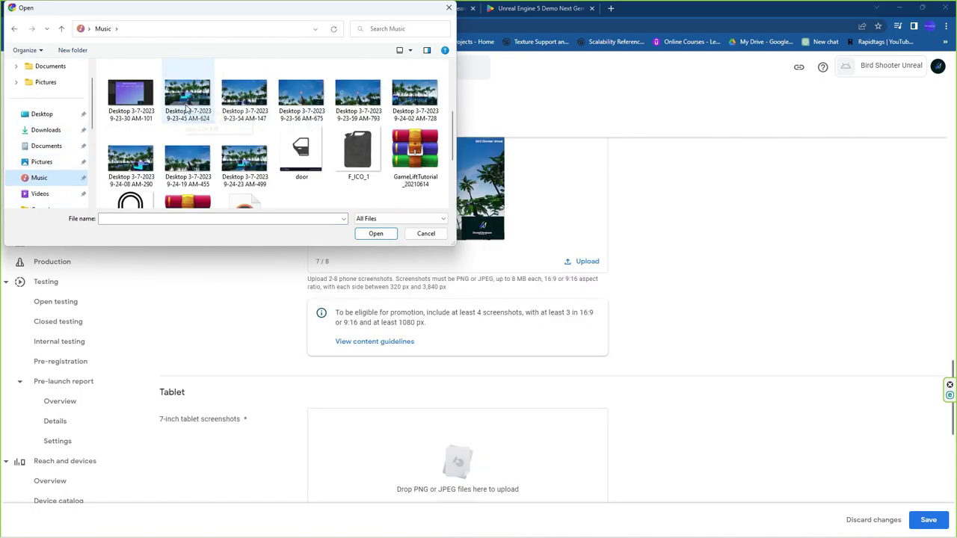
{"action": "left_click", "coordinate": [183, 99]}
{"action": "left_click", "coordinate": [238, 157], "text": "shift"}
{"action": "left_click", "coordinate": [375, 233]}
{"action": "scroll", "coordinate": [553, 316], "scroll_direction": "down", "scroll_amount": 4}
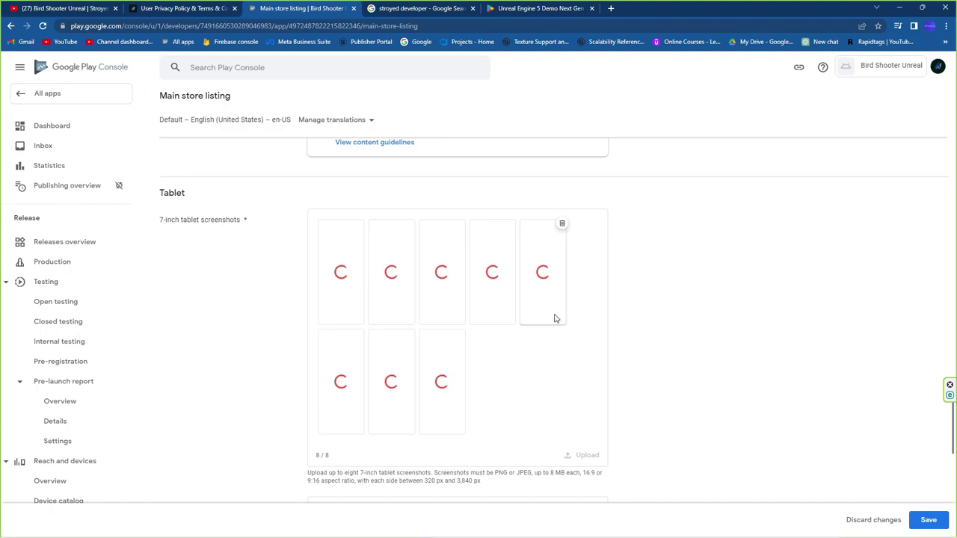
{"action": "scroll", "coordinate": [648, 333], "scroll_direction": "down", "scroll_amount": 3}
{"action": "left_click", "coordinate": [465, 350]}
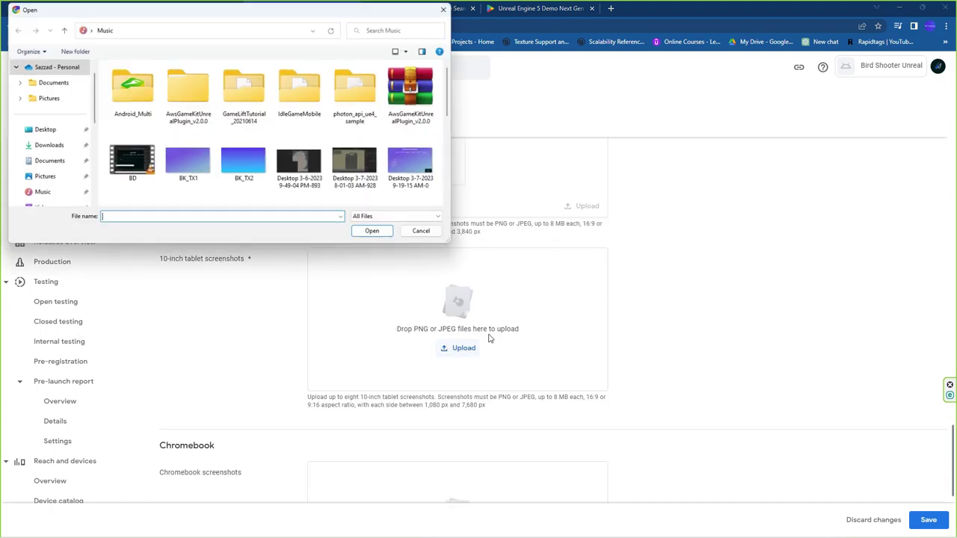
{"action": "scroll", "coordinate": [283, 149], "scroll_direction": "down", "scroll_amount": 5}
{"action": "scroll", "coordinate": [284, 150], "scroll_direction": "down", "scroll_amount": 3}
{"action": "left_click", "coordinate": [39, 194]}
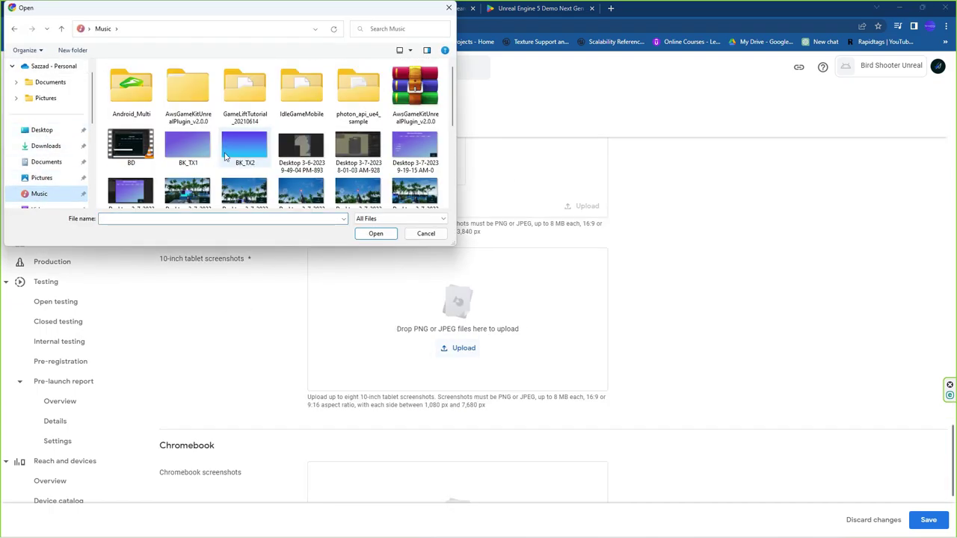
{"action": "scroll", "coordinate": [258, 161], "scroll_direction": "down", "scroll_amount": 1}
{"action": "left_click", "coordinate": [187, 180]}
{"action": "scroll", "coordinate": [188, 180], "scroll_direction": "down", "scroll_amount": 4}
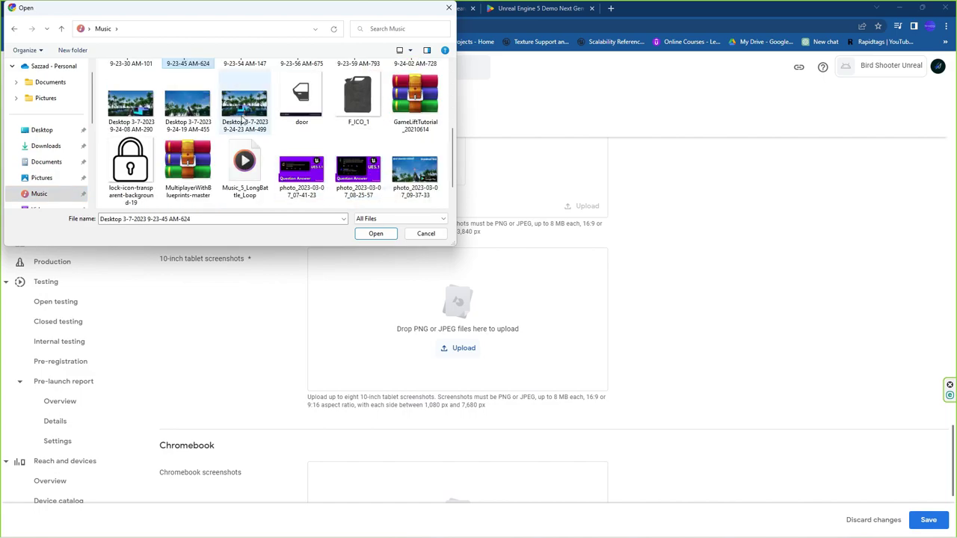
{"action": "scroll", "coordinate": [221, 110], "scroll_direction": "up", "scroll_amount": 1}
{"action": "left_click", "coordinate": [232, 139], "text": "shift"}
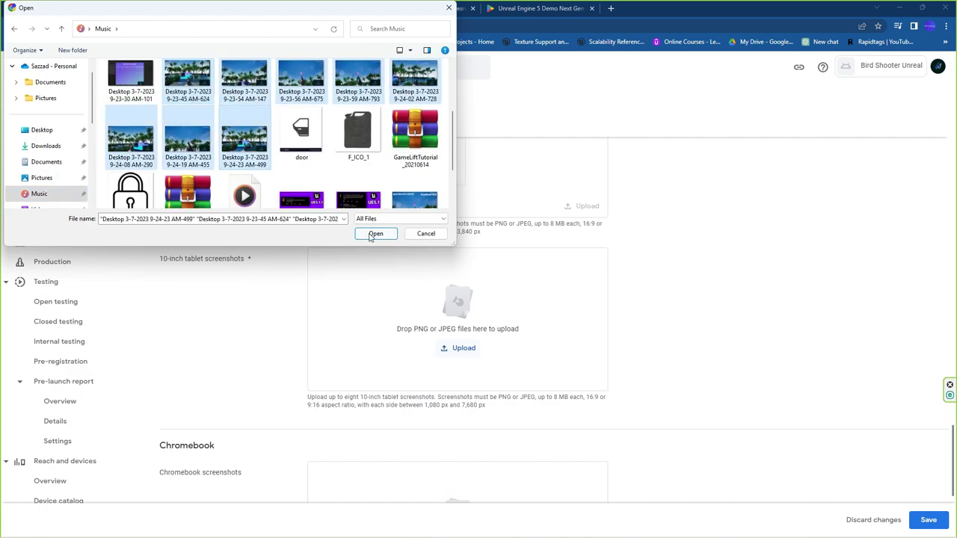
{"action": "left_click", "coordinate": [373, 234]}
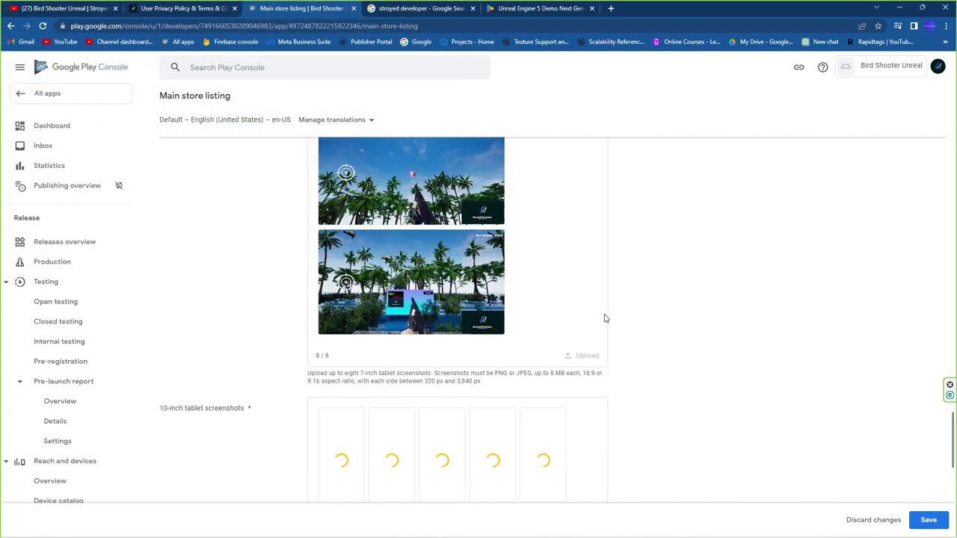
Step: Review the whole main store listing and save its changes, leaving the Chromebook screenshots empty
{"action": "scroll", "coordinate": [606, 318], "scroll_direction": "down", "scroll_amount": 6}
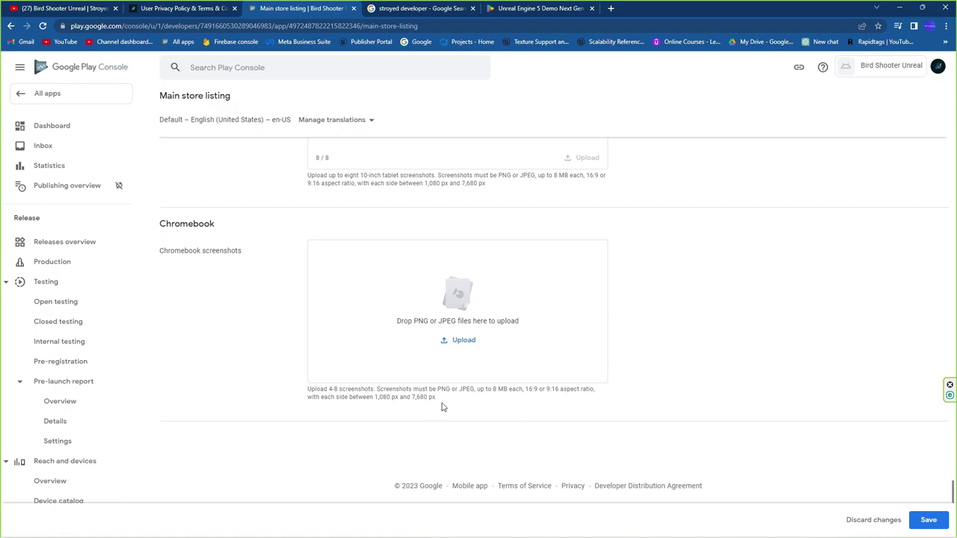
{"action": "scroll", "coordinate": [482, 364], "scroll_direction": "up", "scroll_amount": 10}
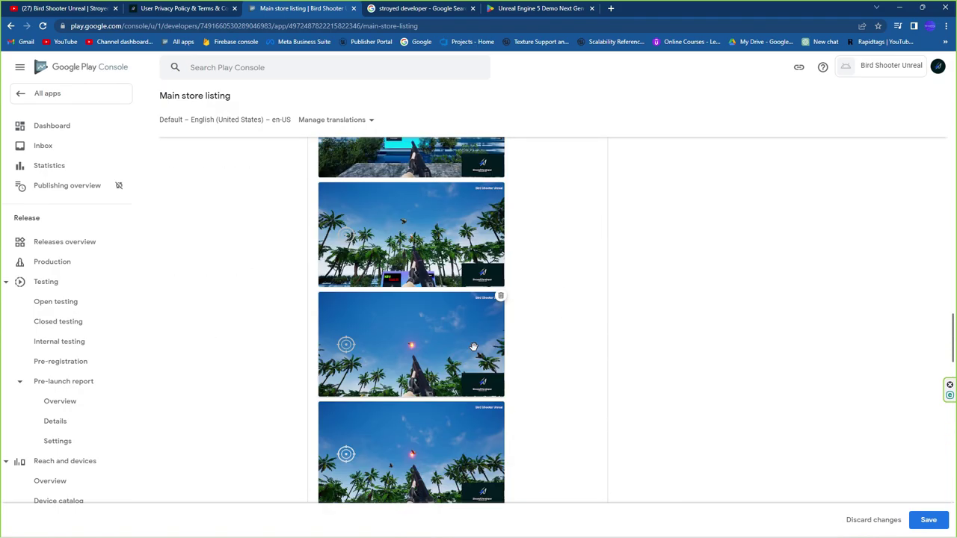
{"action": "scroll", "coordinate": [487, 303], "scroll_direction": "up", "scroll_amount": 10}
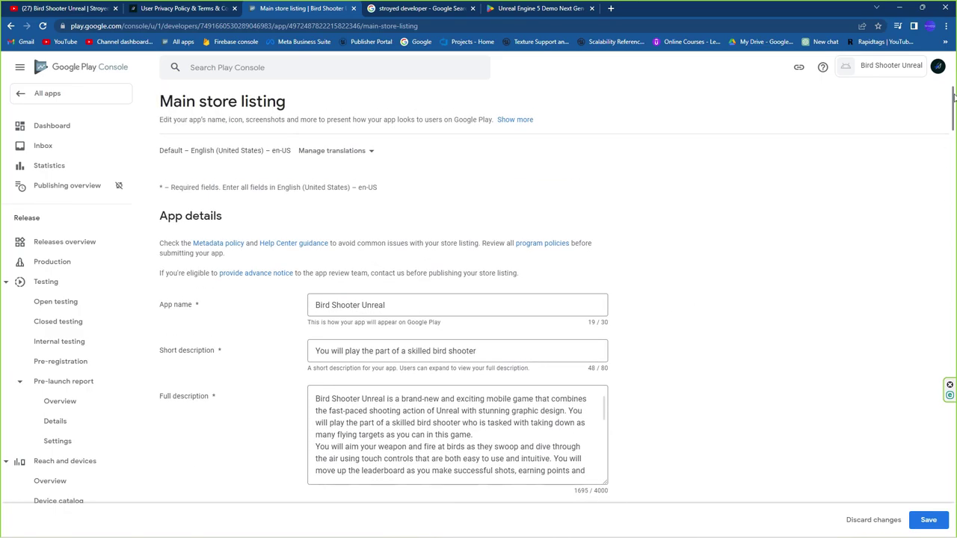
{"action": "left_click_drag", "start_coordinate": [952, 108], "coordinate": [954, 417]}
{"action": "left_click", "coordinate": [929, 520]}
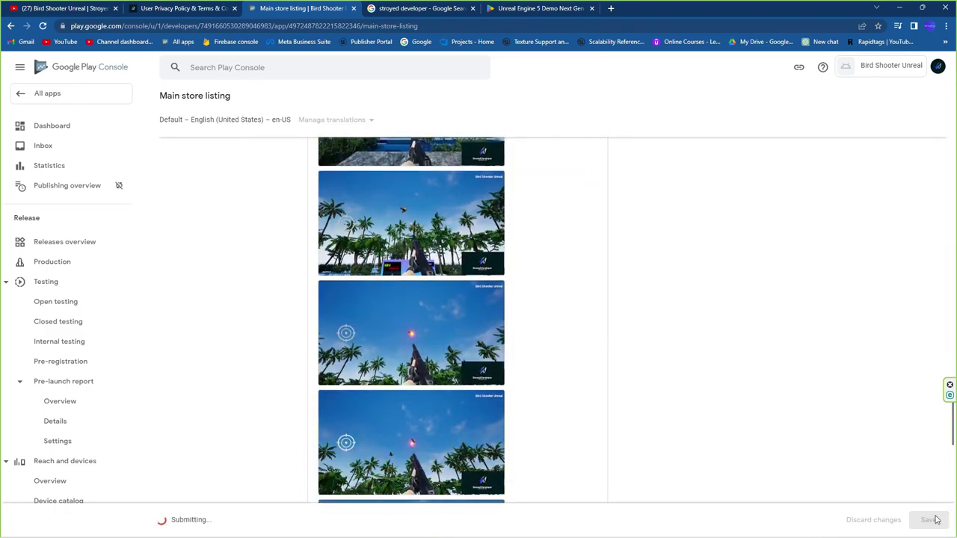
{"action": "scroll", "coordinate": [590, 375], "scroll_direction": "up", "scroll_amount": 10}
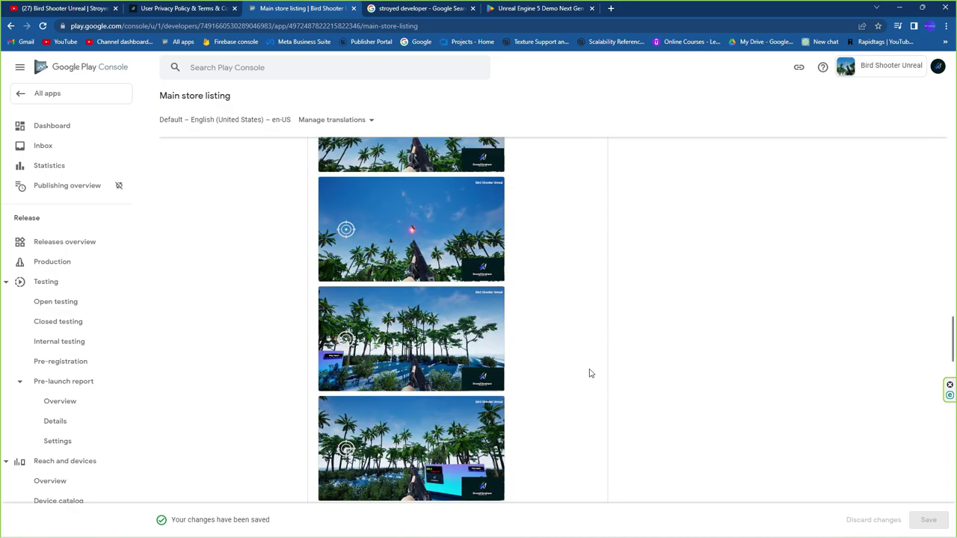
{"action": "scroll", "coordinate": [408, 314], "scroll_direction": "up", "scroll_amount": 10}
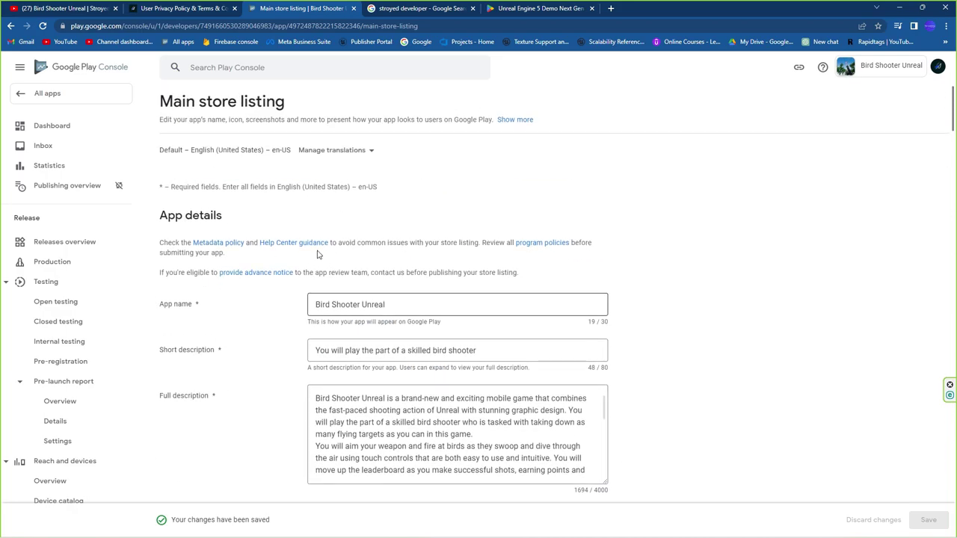
{"action": "key", "text": "super+Down"}
{"action": "key", "text": "super+Down"}
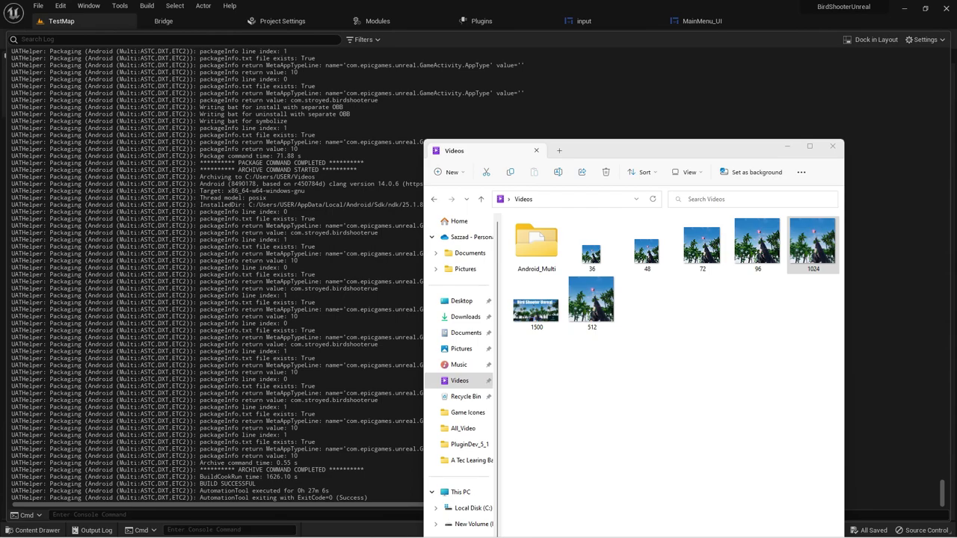
{"action": "key", "text": "alt+Tab"}
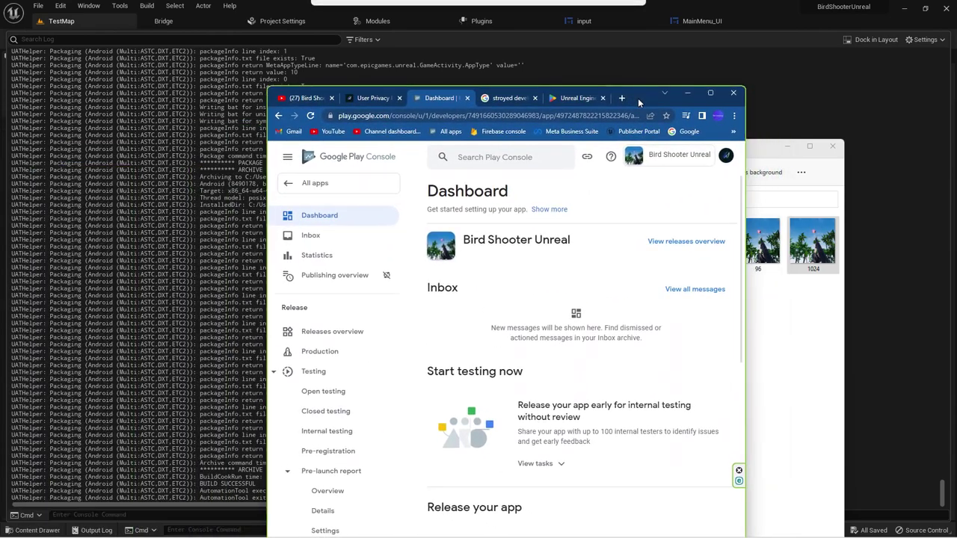
{"action": "left_click", "coordinate": [705, 96]}
Step: Look through the dashboard's release options, expand the closed testing tasks and open the countries and regions selection for the closed test track
{"action": "scroll", "coordinate": [344, 307], "scroll_direction": "down", "scroll_amount": 5}
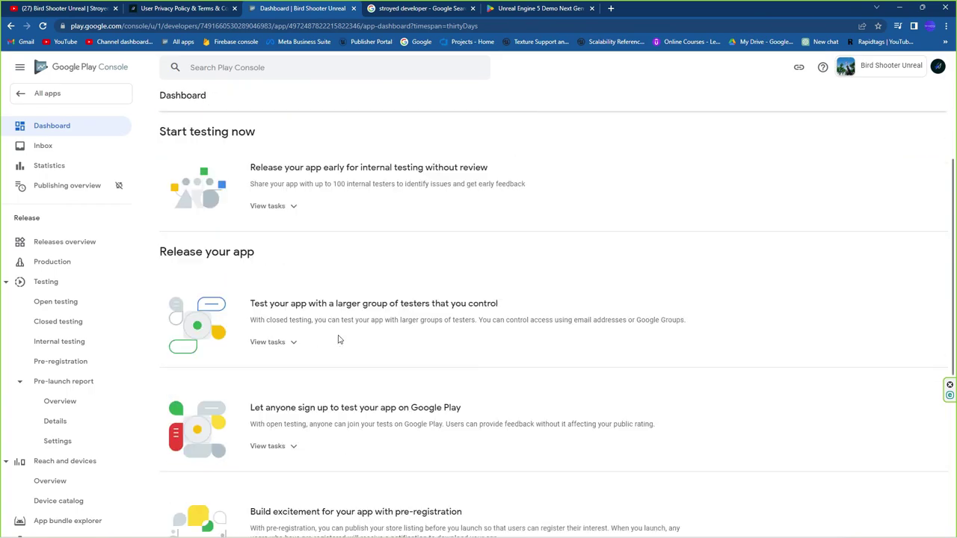
{"action": "scroll", "coordinate": [344, 196], "scroll_direction": "up", "scroll_amount": 4}
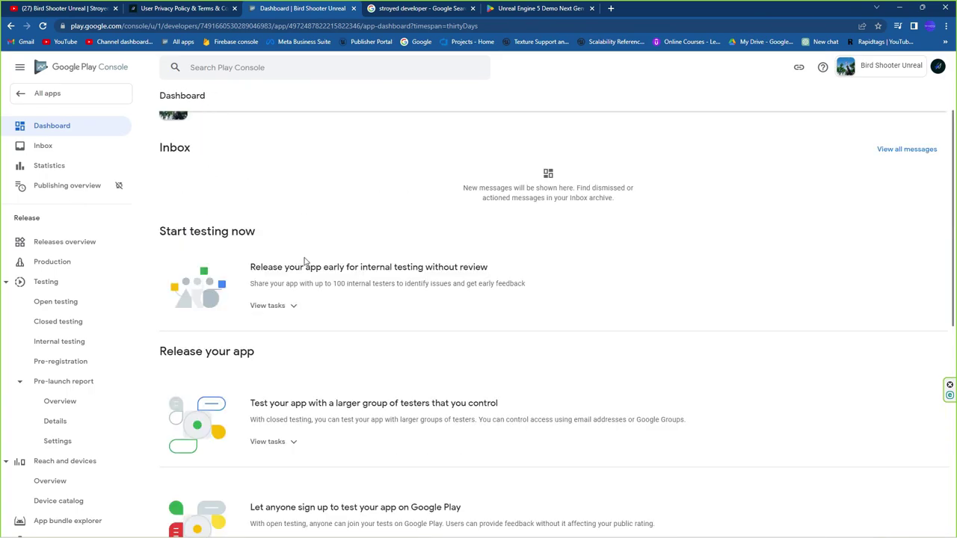
{"action": "scroll", "coordinate": [283, 418], "scroll_direction": "down", "scroll_amount": 1}
{"action": "left_click", "coordinate": [274, 392]}
{"action": "scroll", "coordinate": [262, 337], "scroll_direction": "down", "scroll_amount": 2}
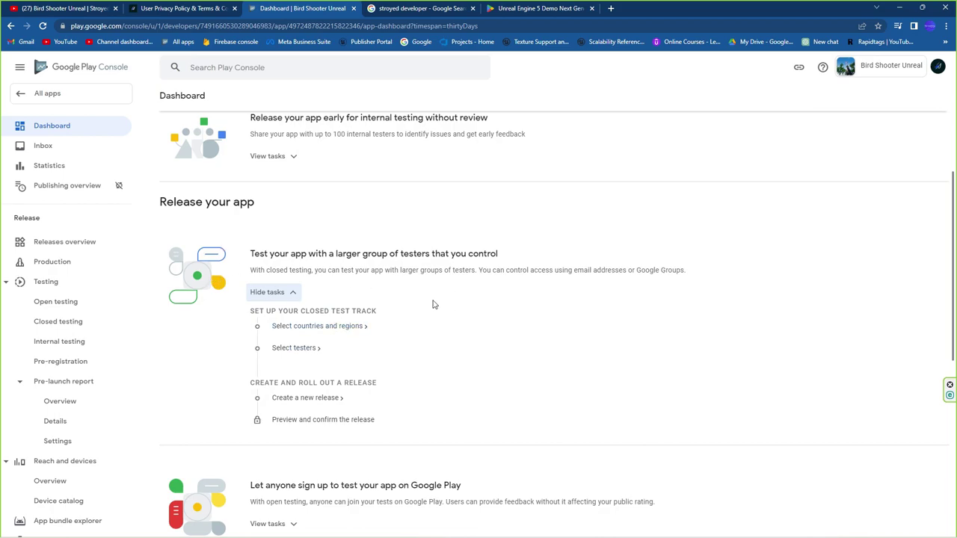
{"action": "scroll", "coordinate": [448, 328], "scroll_direction": "down", "scroll_amount": 2}
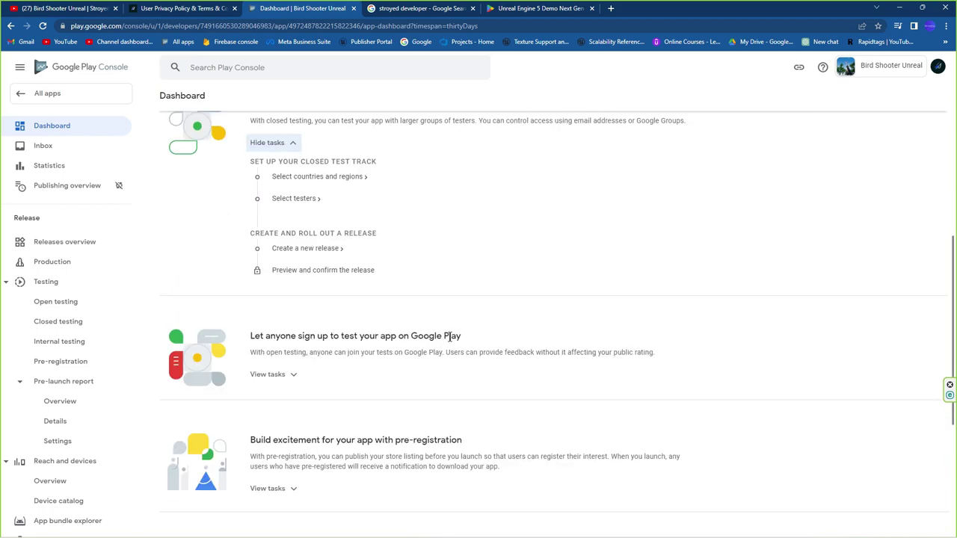
{"action": "left_click", "coordinate": [305, 178]}
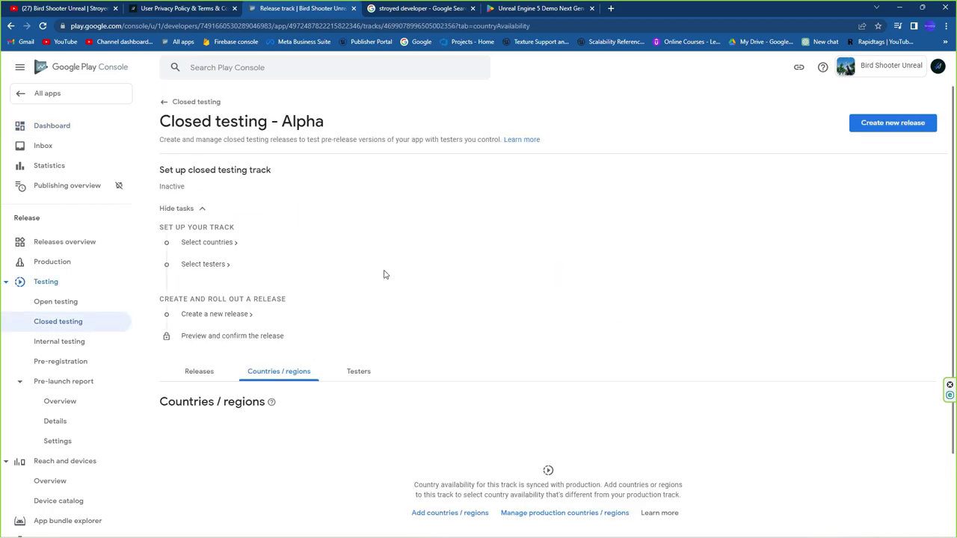
Step: Leave the closed test track and create a new release on the production track
{"action": "left_click", "coordinate": [66, 263]}
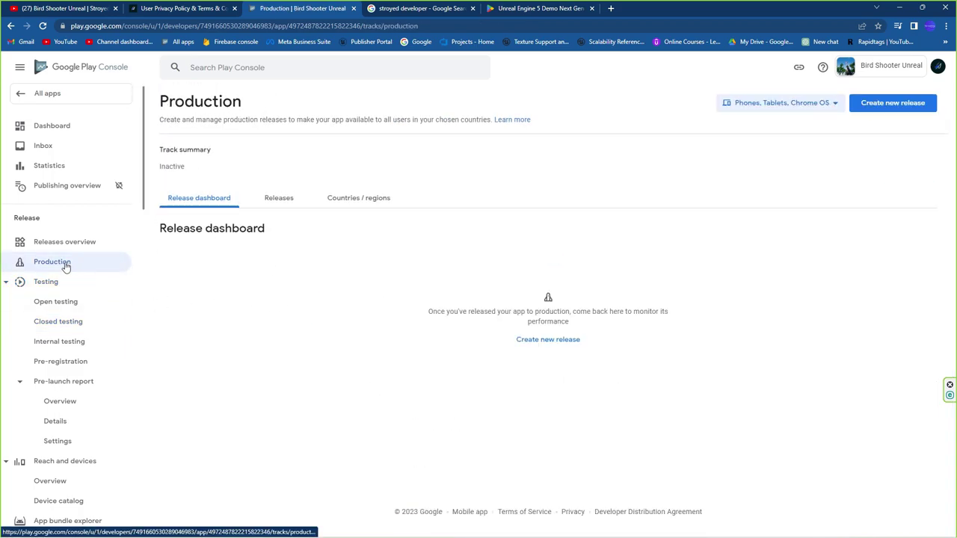
{"action": "left_click", "coordinate": [547, 340]}
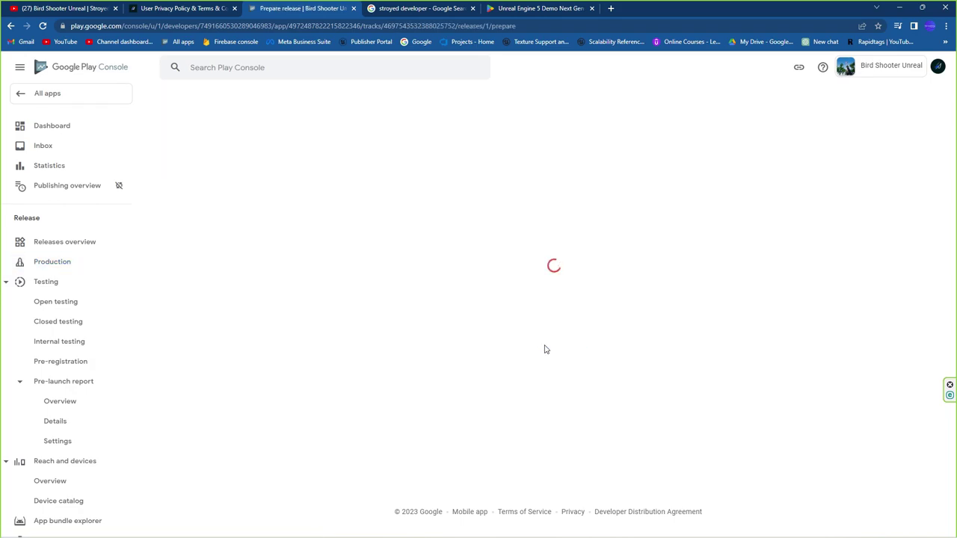
{"action": "scroll", "coordinate": [448, 299], "scroll_direction": "down", "scroll_amount": 1}
{"action": "scroll", "coordinate": [284, 241], "scroll_direction": "up", "scroll_amount": 1}
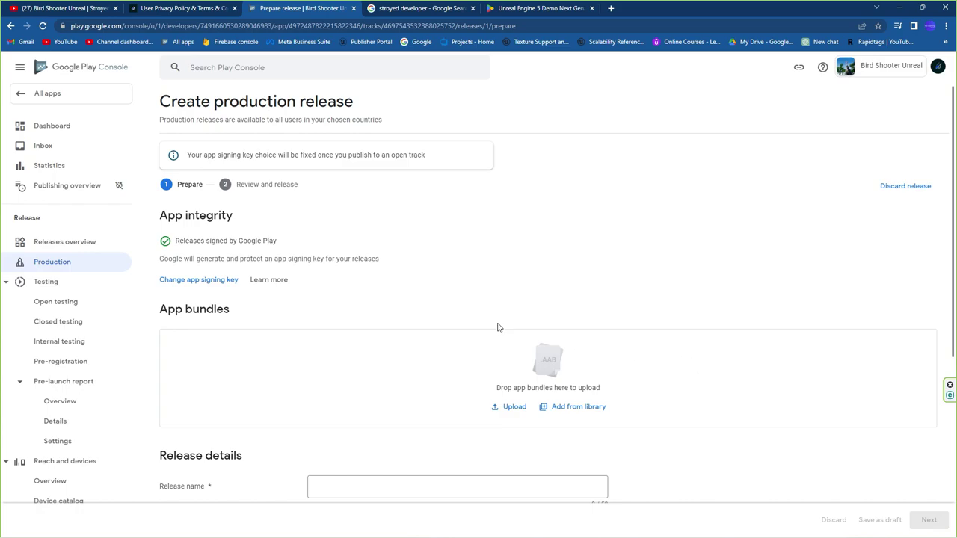
Step: Upload the app bundle BirdShooterUnreal-Android-Shipping.aab from the Android_Multi folder in Videos to the production release
{"action": "left_click", "coordinate": [497, 409]}
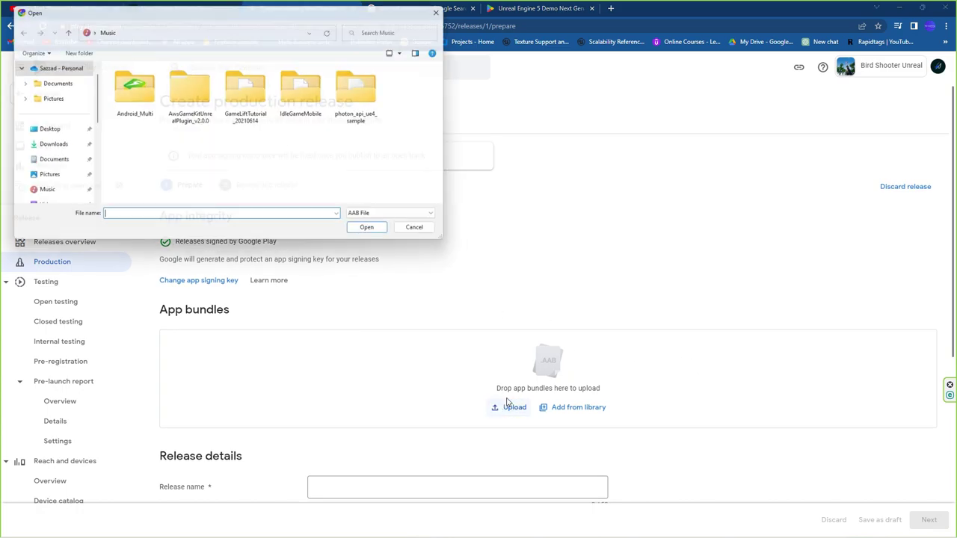
{"action": "scroll", "coordinate": [39, 196], "scroll_direction": "down", "scroll_amount": 1}
{"action": "left_click", "coordinate": [40, 193]}
{"action": "double_click", "coordinate": [126, 89]}
{"action": "left_click", "coordinate": [180, 131]}
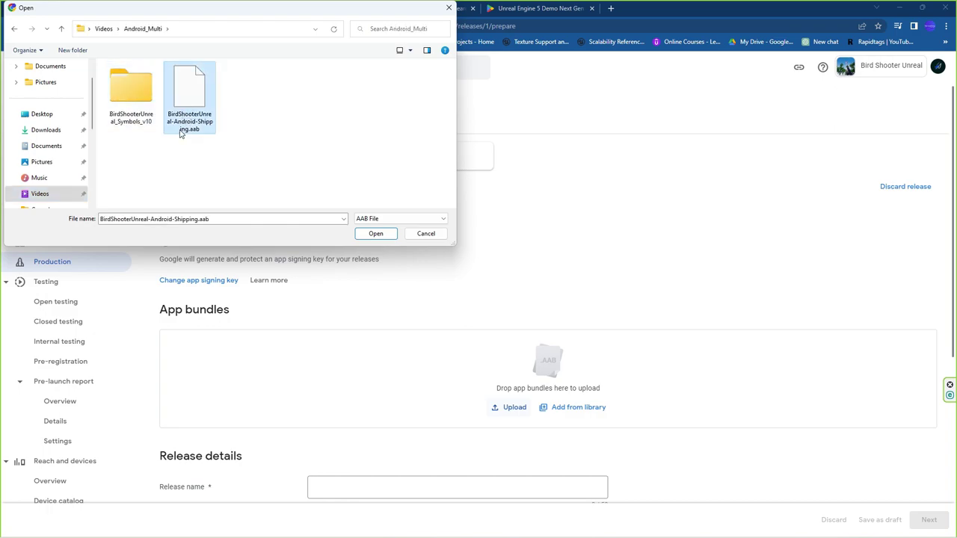
{"action": "left_click", "coordinate": [376, 234]}
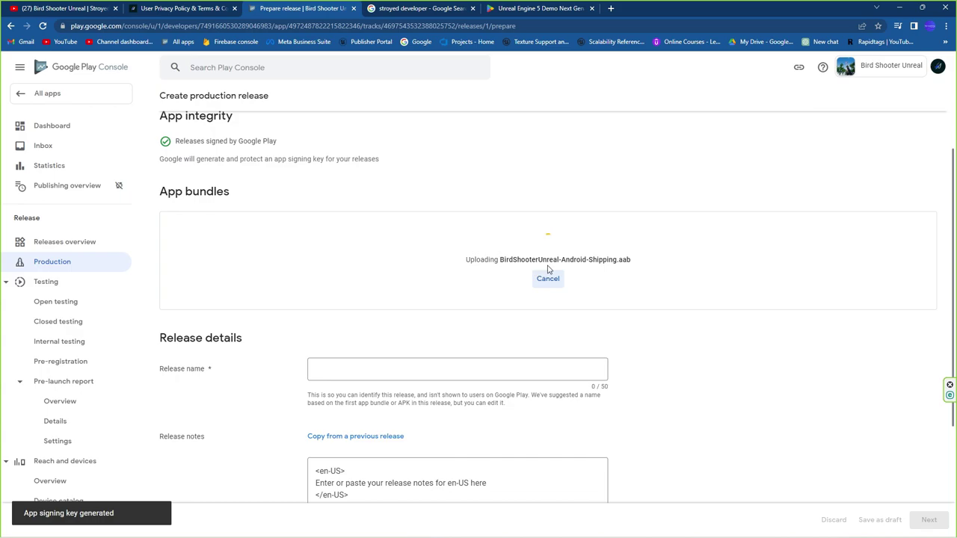
Step: Replace the placeholder text inside the en-US tags of the release notes with "By Stroyed Devleloper"
{"action": "scroll", "coordinate": [542, 251], "scroll_direction": "down", "scroll_amount": 1}
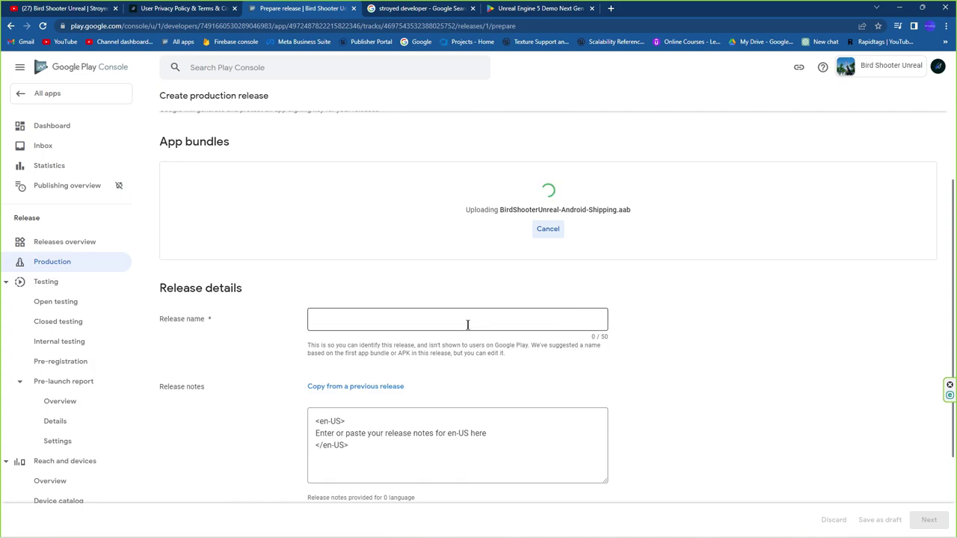
{"action": "scroll", "coordinate": [448, 329], "scroll_direction": "down", "scroll_amount": 2}
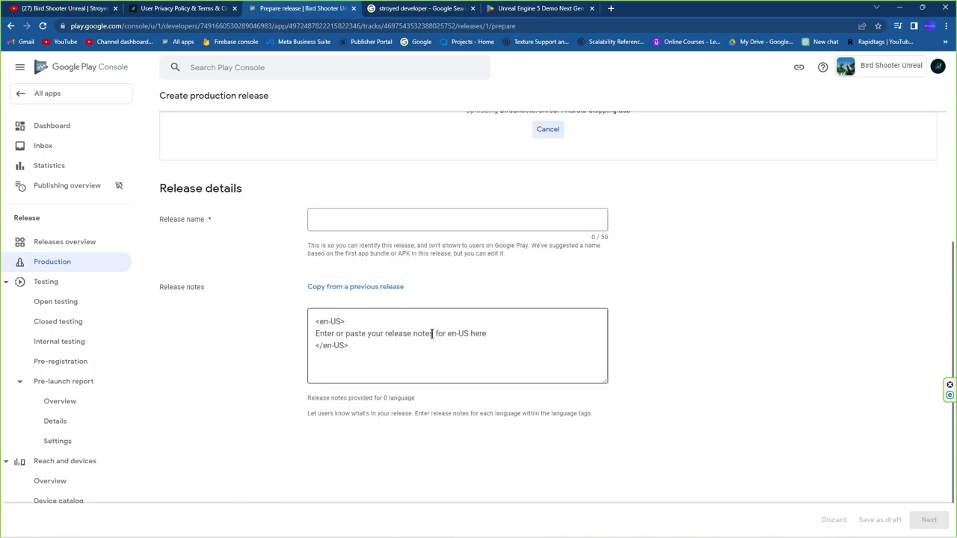
{"action": "left_click", "coordinate": [486, 334]}
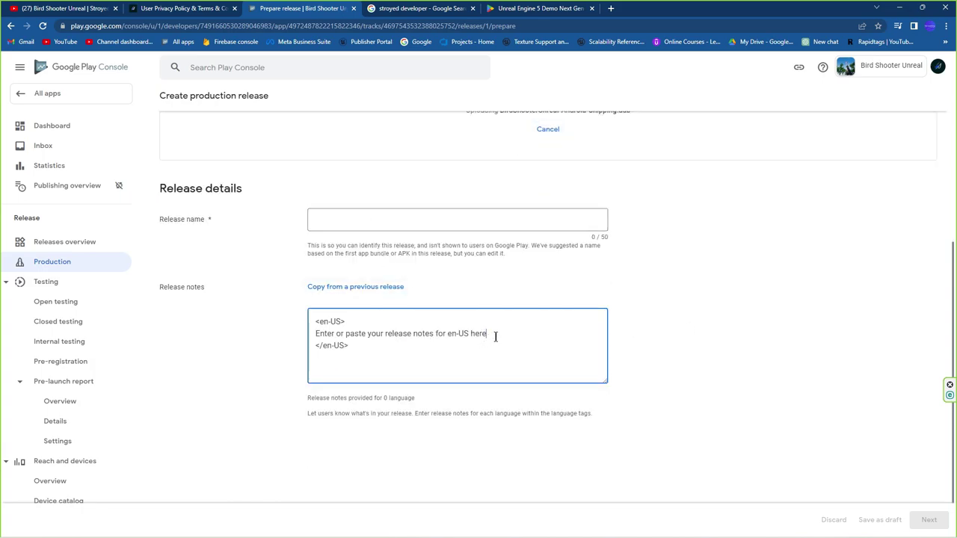
{"action": "key", "text": "BackSpace"}
{"action": "key", "text": "BackSpace"}
{"action": "key", "text": "BackSpace"}
{"action": "key", "text": "BackSpace"}
{"action": "key", "text": "BackSpace"}
{"action": "key", "text": "BackSpace"}
{"action": "key", "text": "BackSpace"}
{"action": "key", "text": "BackSpace"}
{"action": "key", "text": "BackSpace"}
{"action": "key", "text": "BackSpace"}
{"action": "key", "text": "BackSpace"}
{"action": "key", "text": "BackSpace"}
{"action": "key", "text": "BackSpace"}
{"action": "key", "text": "BackSpace"}
{"action": "key", "text": "BackSpace"}
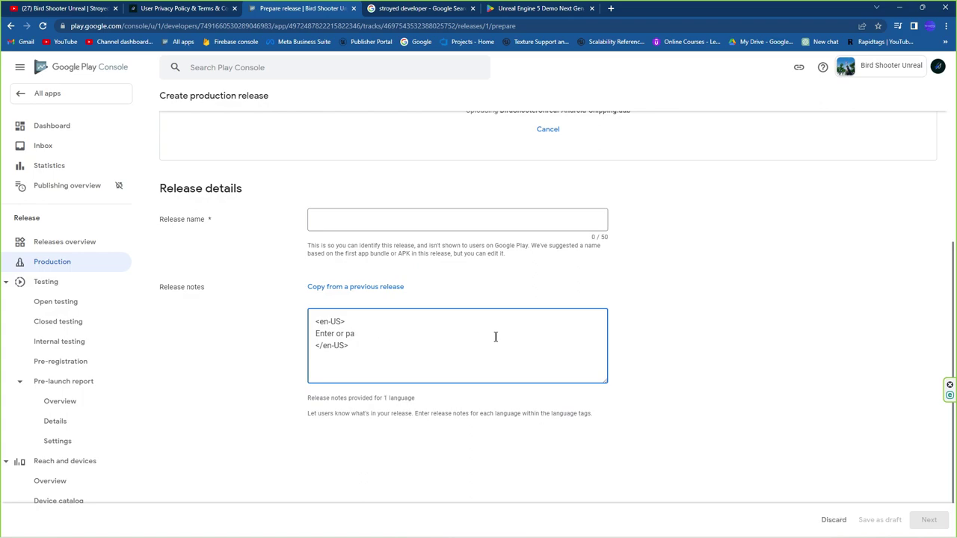
{"action": "key", "text": "BackSpace"}
{"action": "type", "text": "By Stroyed Devleloper"}
{"action": "scroll", "coordinate": [674, 355], "scroll_direction": "up", "scroll_amount": 1}
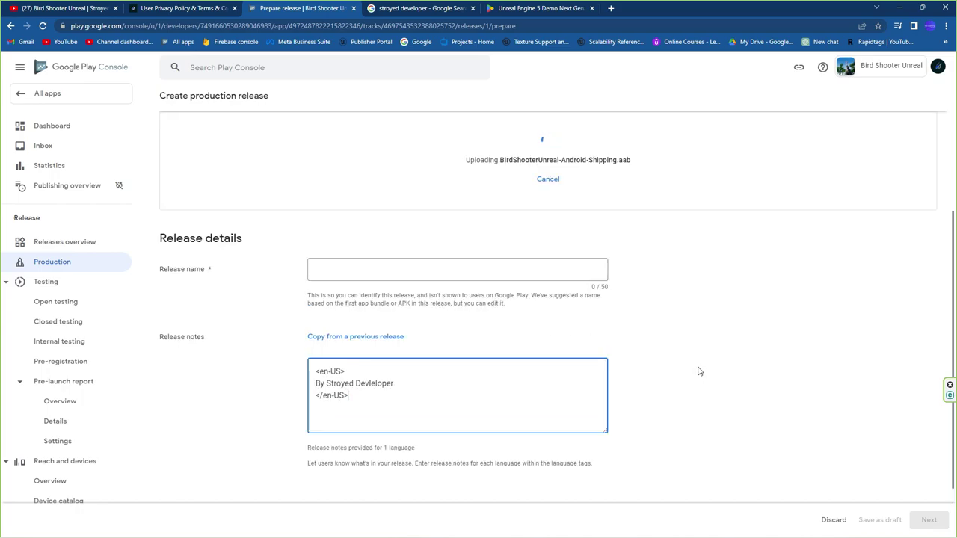